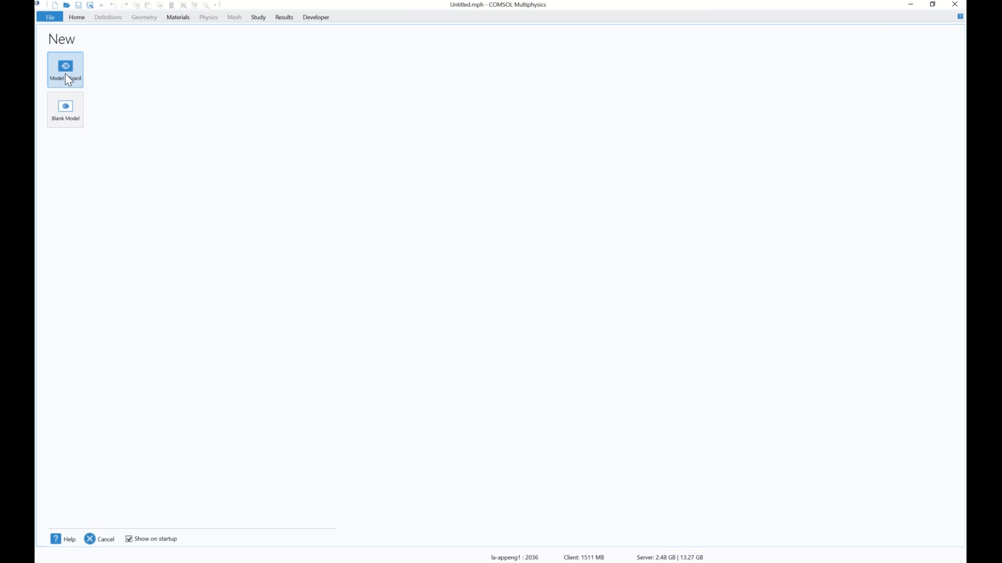
Start a new 2D axisymmetric model with the Model Wizard and add the Semiconductor (semi) physics interface.
click(67, 79)
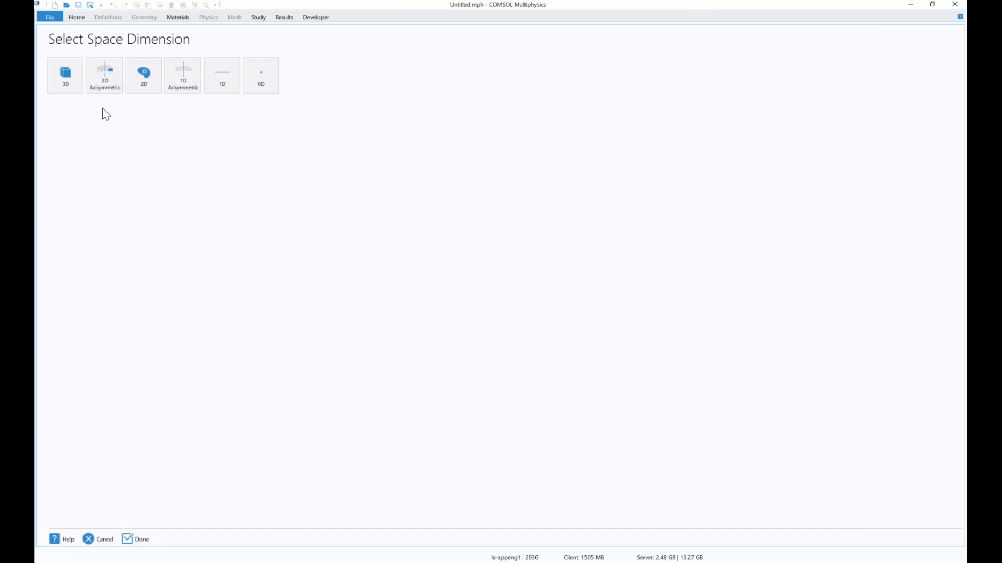
click(105, 69)
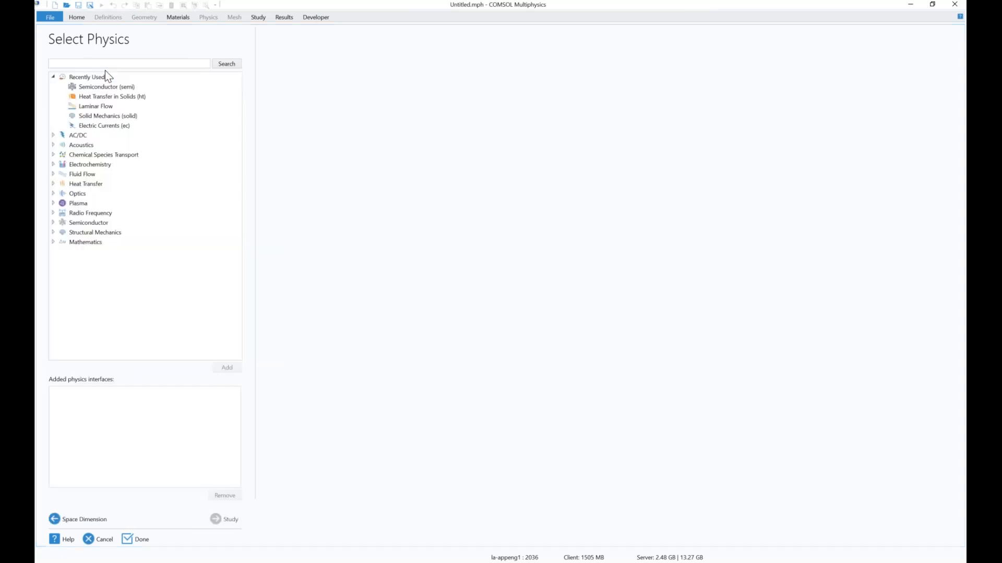
click(53, 76)
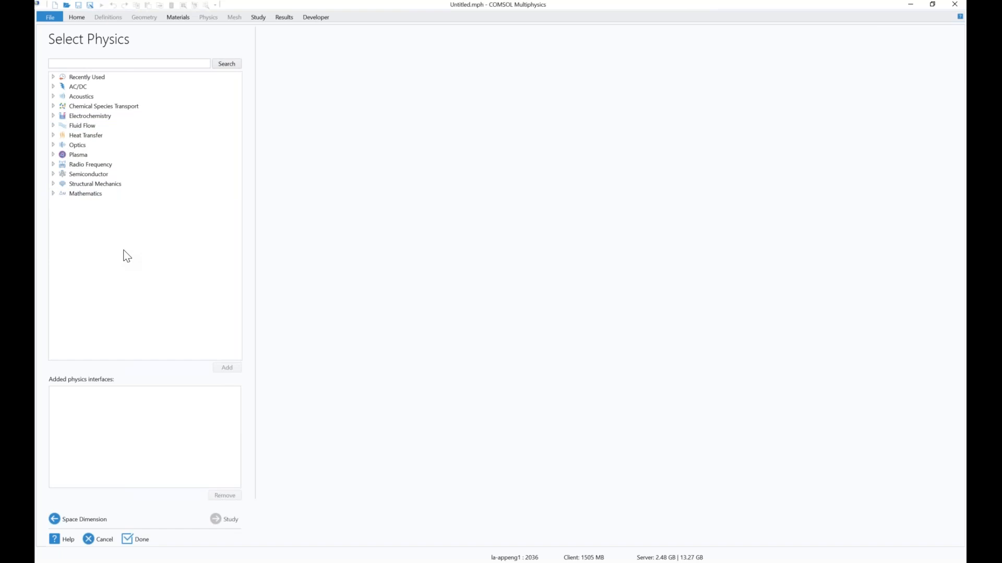
click(52, 175)
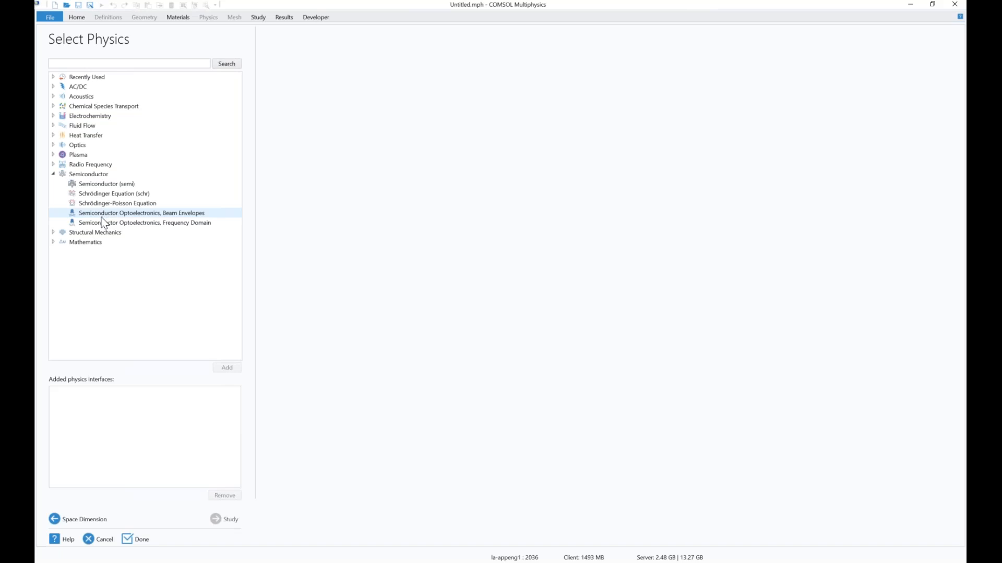
click(94, 187)
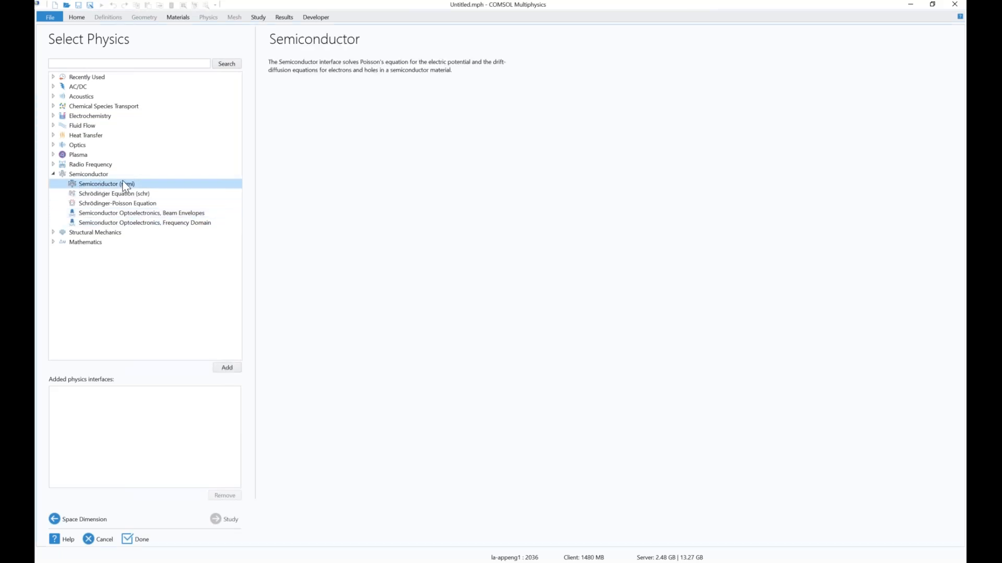
click(227, 368)
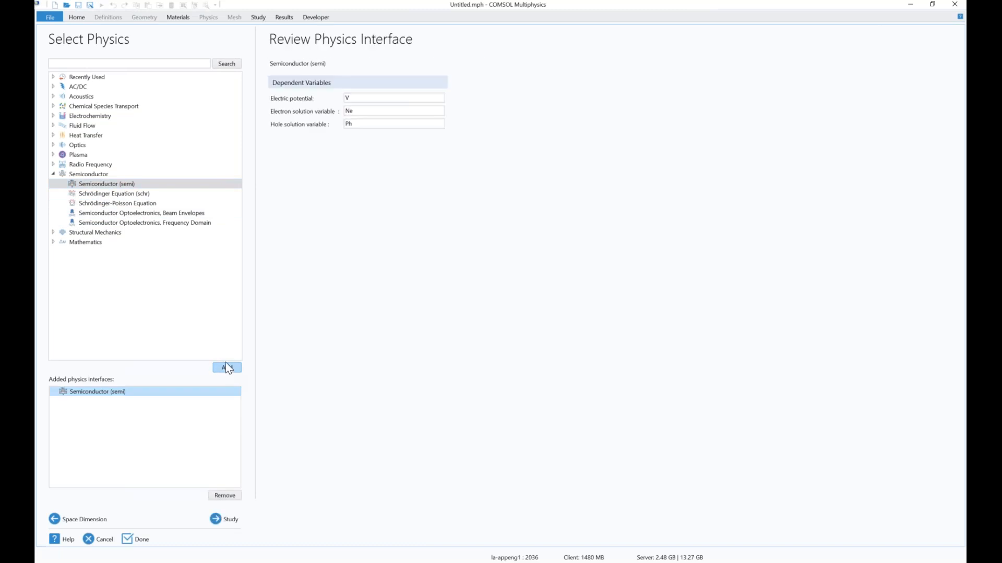
Choose the Semiconductor Initialization preset study and finish the model setup.
click(225, 519)
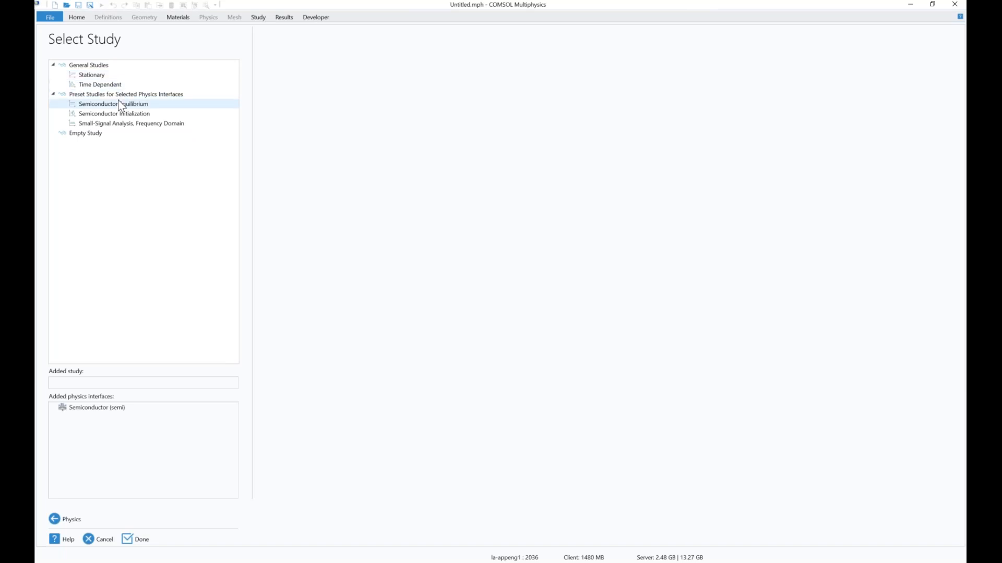
click(121, 114)
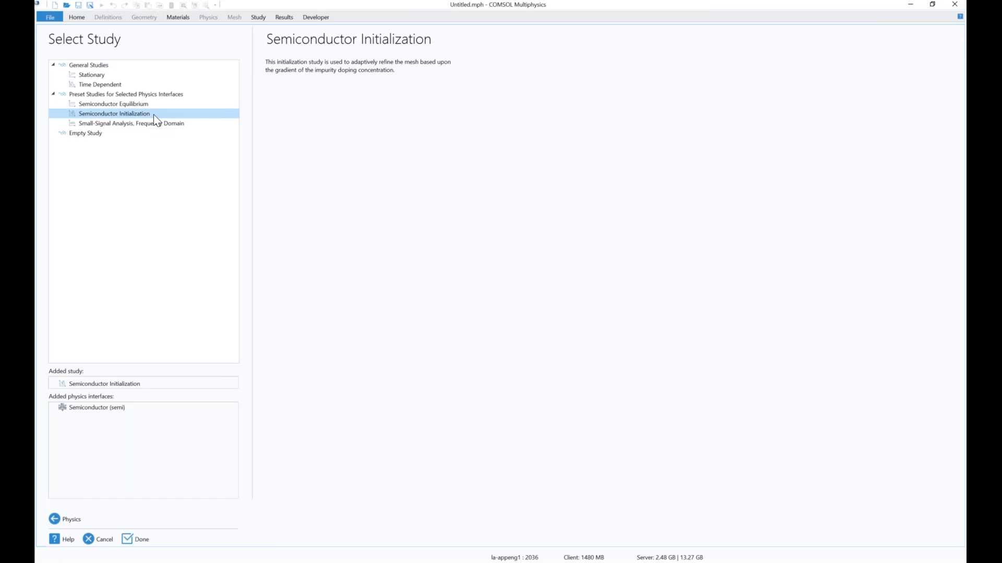
click(141, 539)
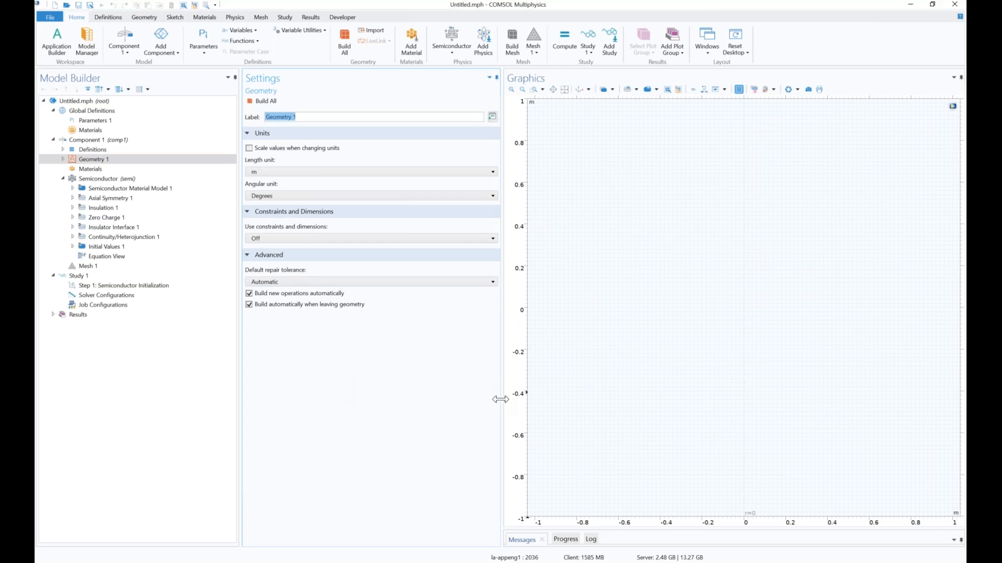
Load the voltage, domain, contact and fillet parameters from a file into Parameters 1 and adjust the pane and column widths.
drag(501, 400, 468, 412)
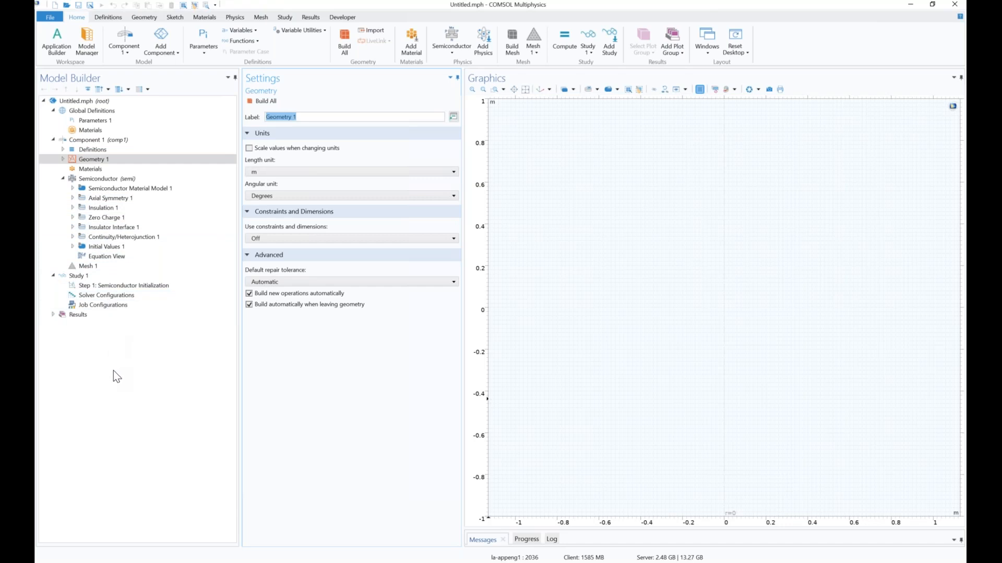
click(135, 123)
drag(240, 211, 210, 211)
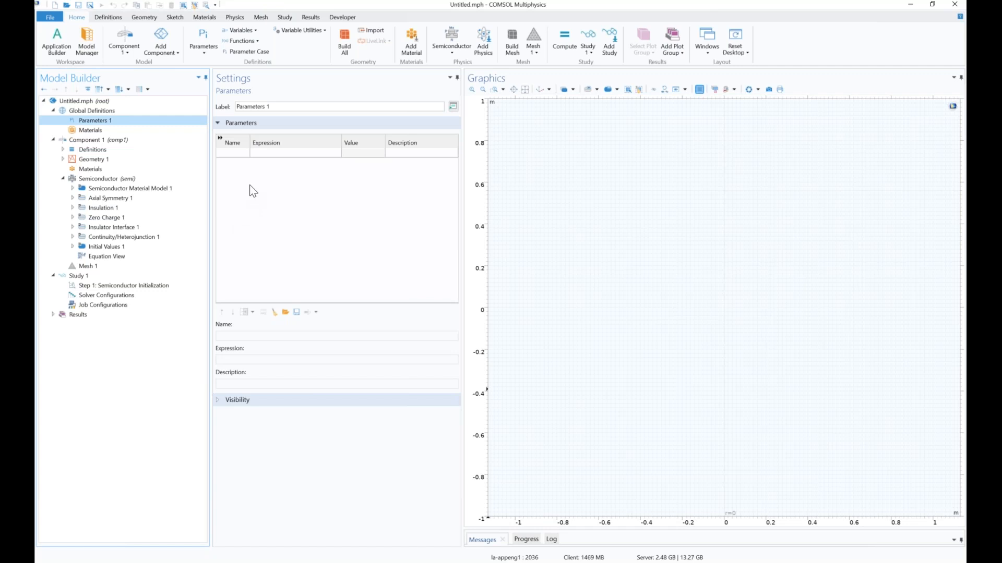
click(287, 313)
click(146, 212)
click(579, 276)
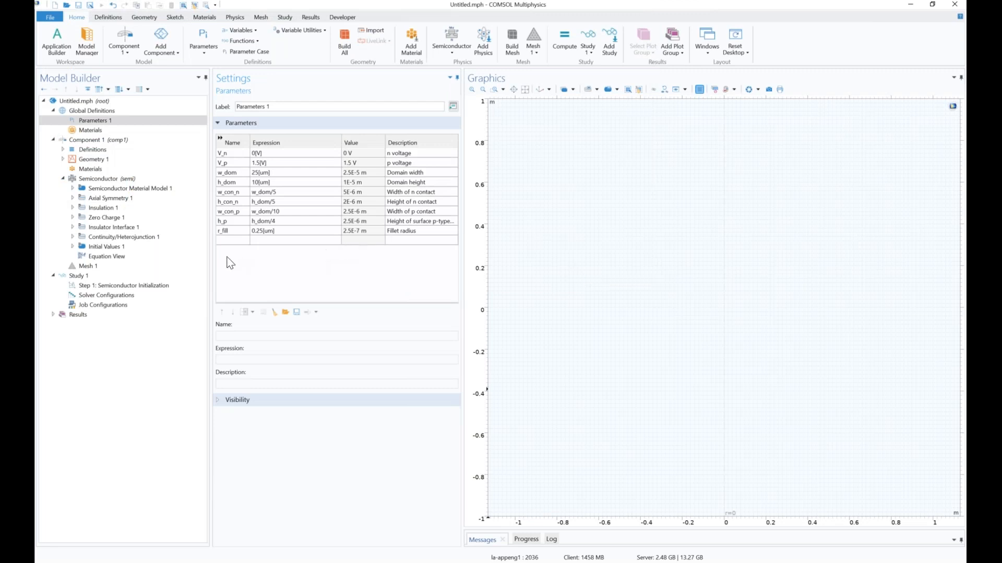
drag(209, 251, 198, 253)
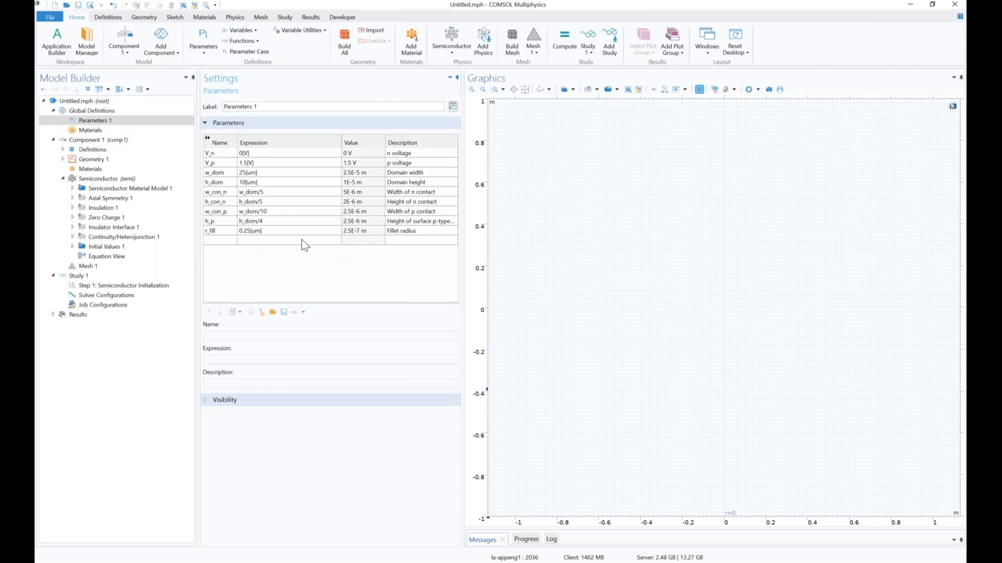
drag(342, 143, 312, 143)
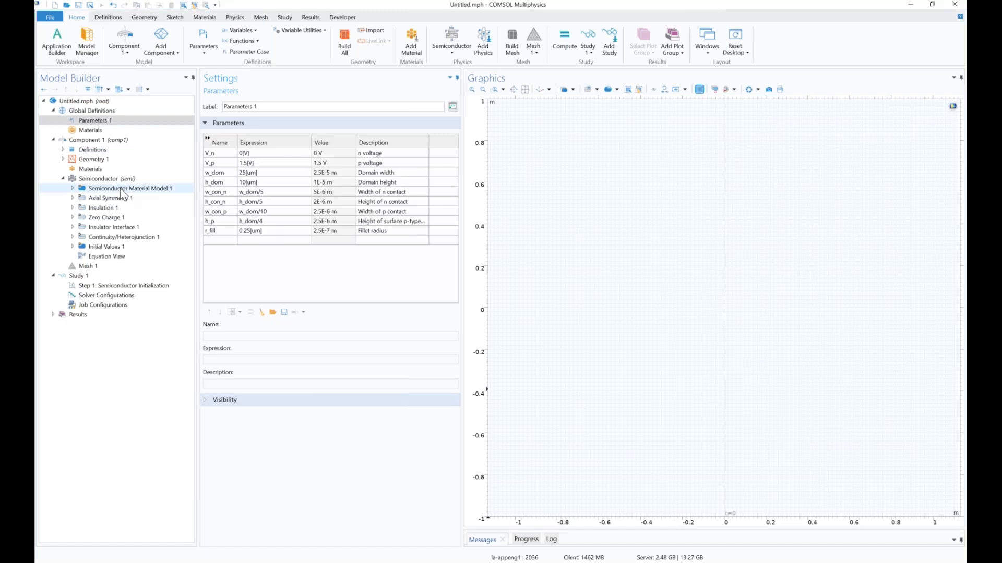
Set the length unit of Geometry 1 to µm.
click(121, 157)
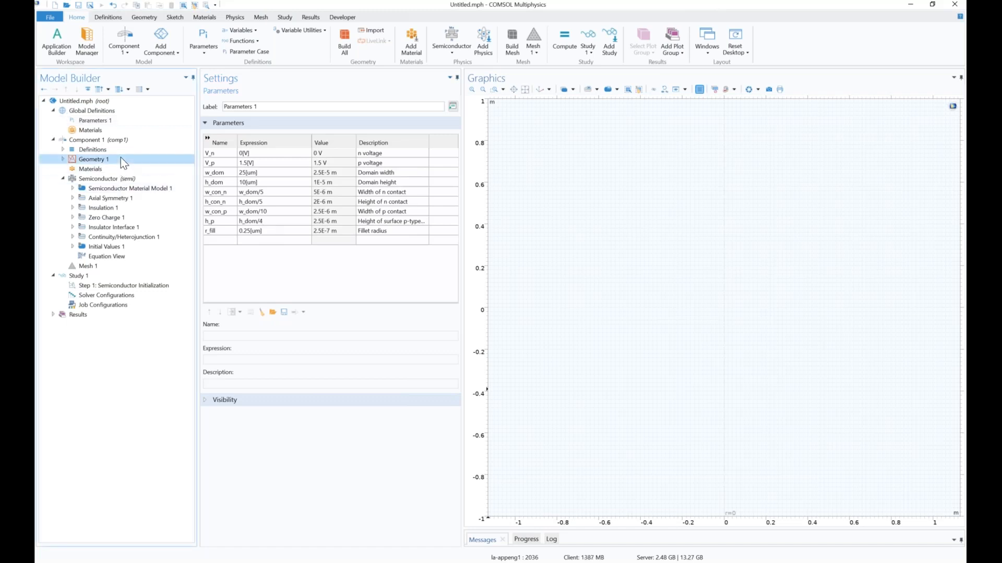
right_click(120, 158)
click(100, 160)
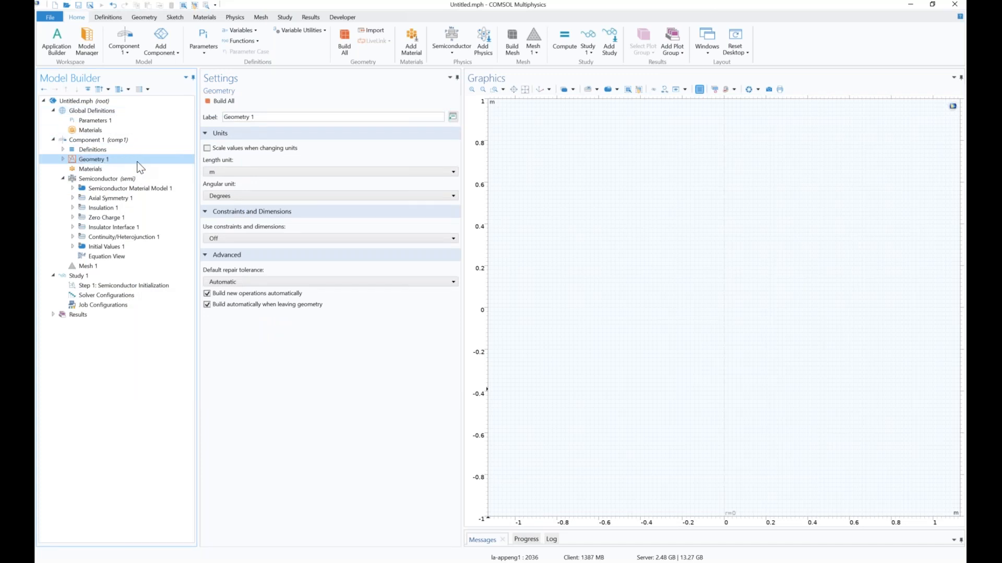
click(237, 176)
click(236, 177)
click(240, 169)
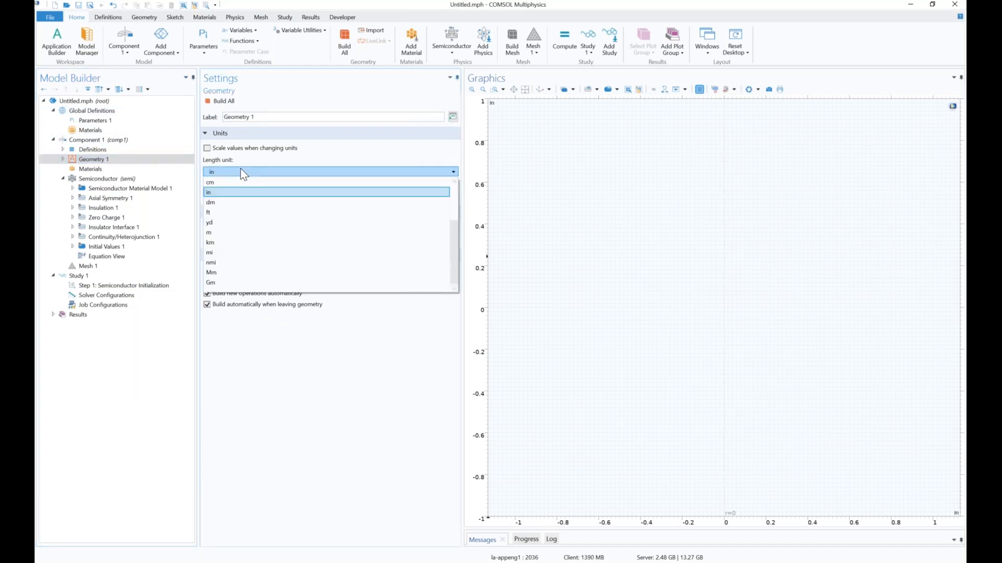
scroll(305, 245, up, 2)
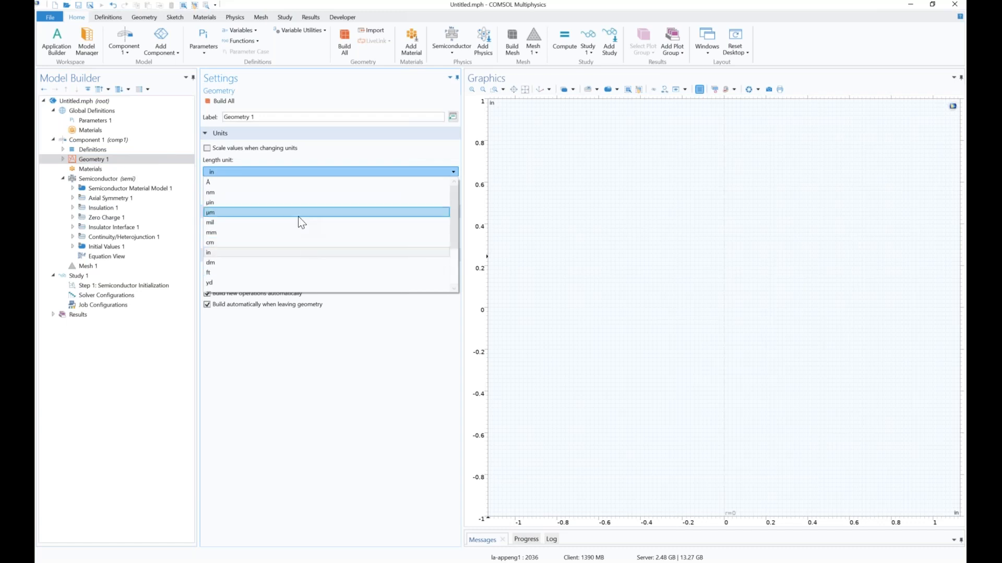
click(301, 213)
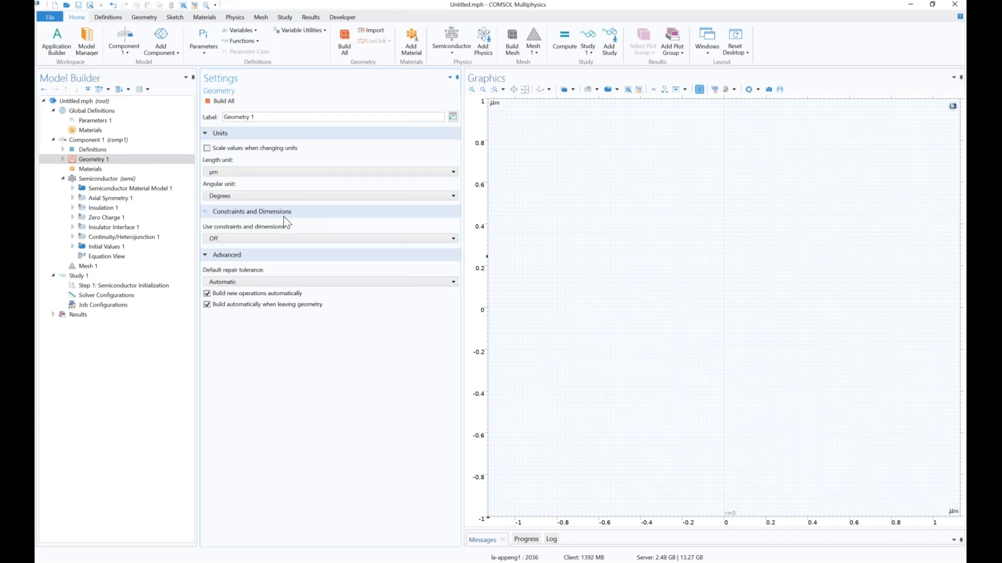
Add a rectangle to Geometry 1 with width w_dom and height h_dom, and build it.
click(144, 17)
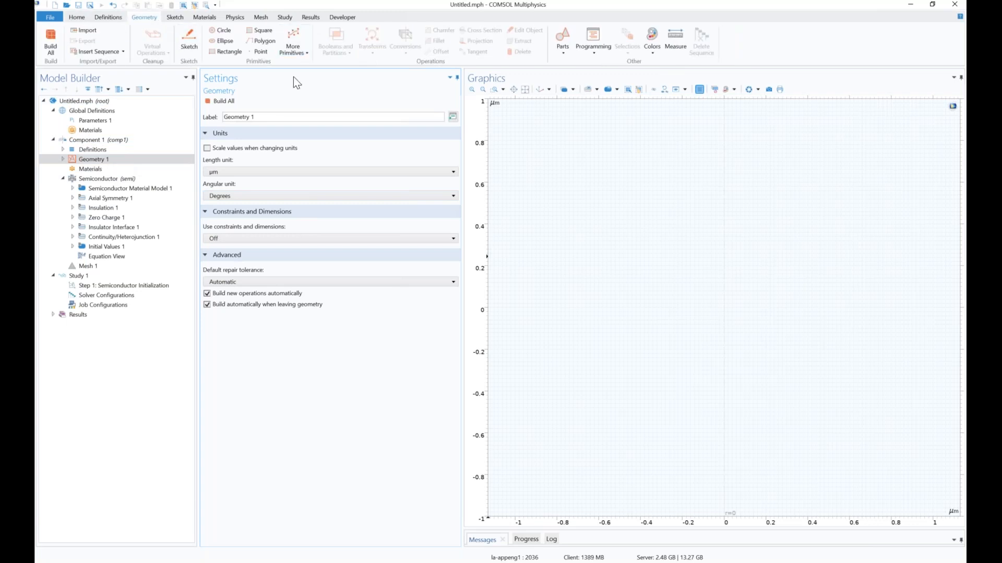
click(107, 161)
right_click(107, 160)
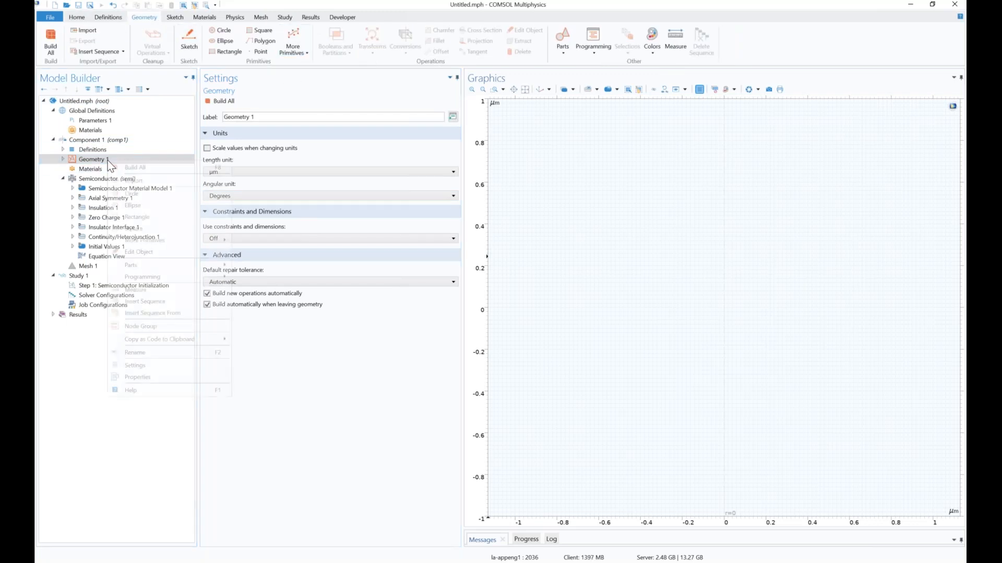
click(146, 217)
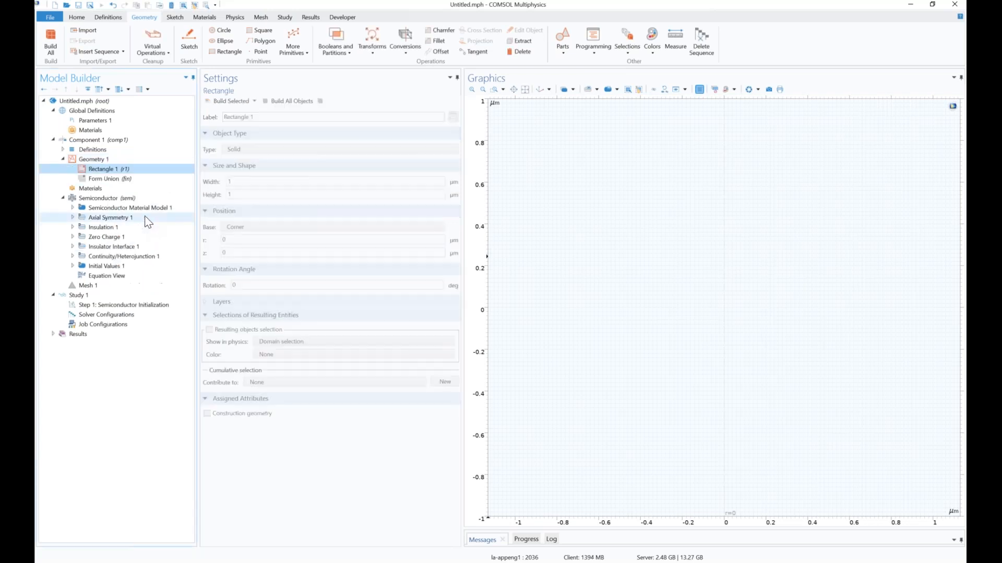
double_click(273, 182)
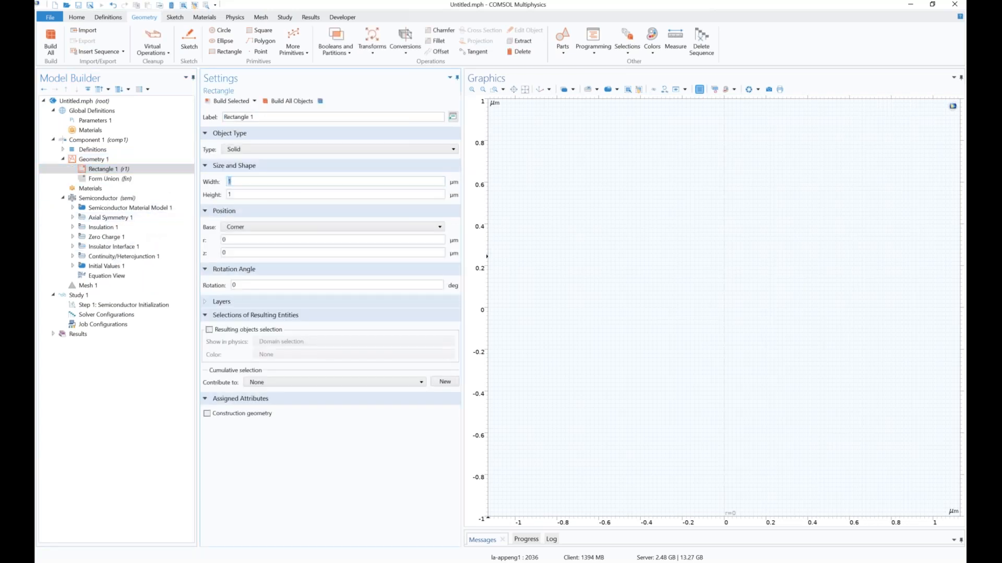
text(w_dom)
key(Tab)
text(h_doom)
click(232, 102)
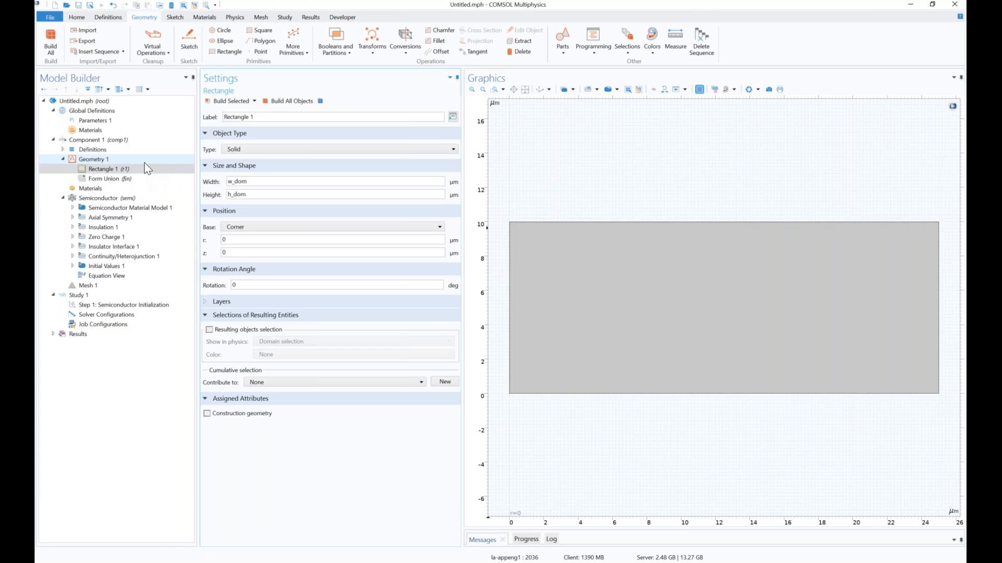
Add a second rectangle to Geometry 1 with width w_con_n and height h_con_n.
right_click(144, 160)
click(177, 228)
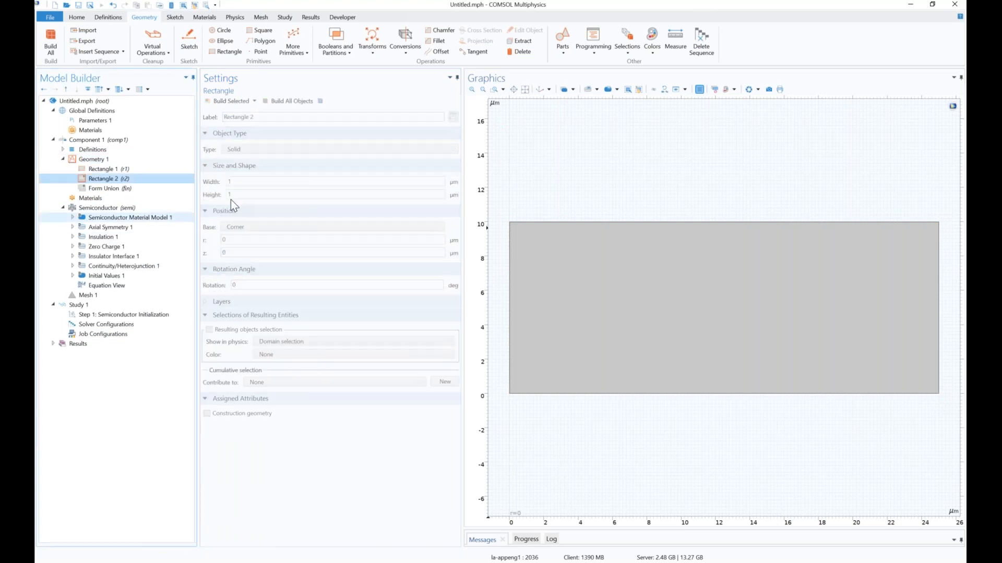
double_click(252, 184)
text(w_con_n)
key(Tab)
text(h_con_p)
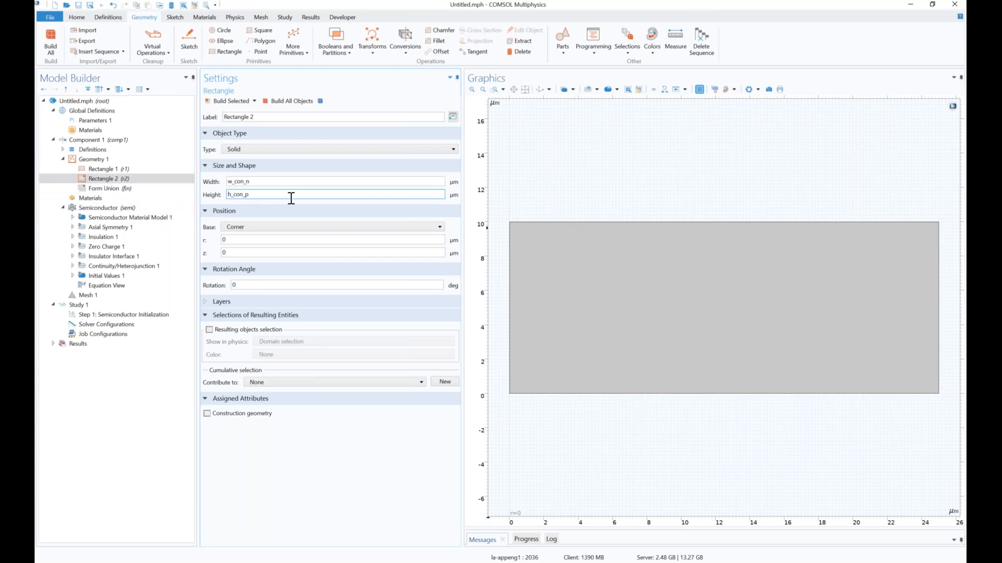
text(n)
key(Return)
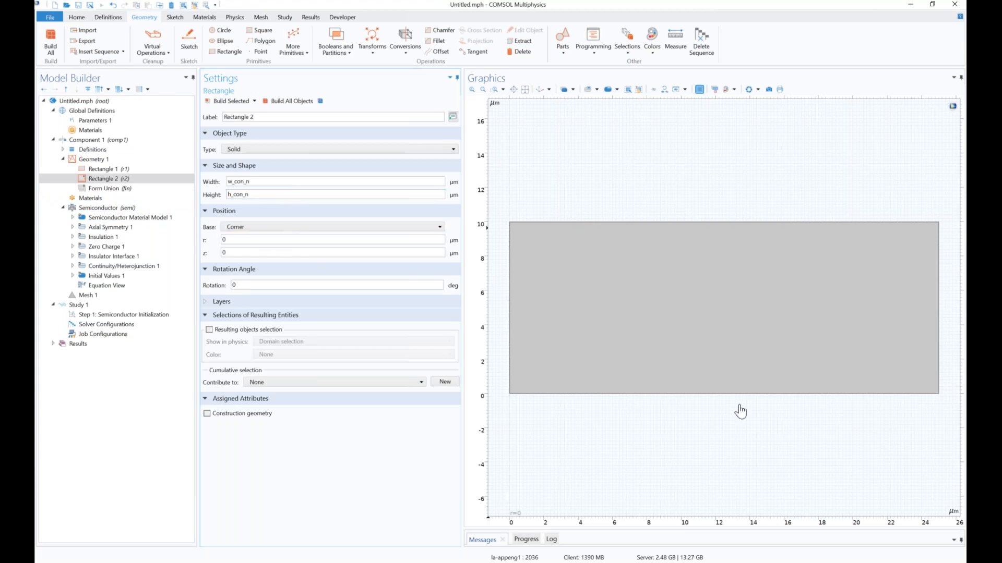
Set the second rectangle's r position to w_dom and build it.
double_click(246, 239)
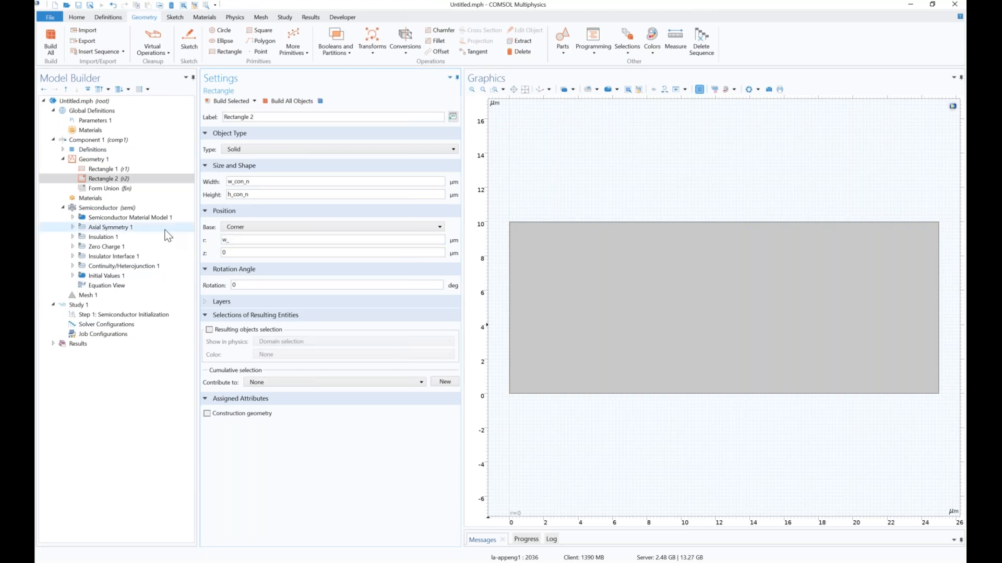
text(w_dddddddddddddddddddd)
key(BackSpace)
key(BackSpace)
key(BackSpace)
key(BackSpace)
key(BackSpace)
key(BackSpace)
key(BackSpace)
key(BackSpace)
key(BackSpace)
key(BackSpace)
key(BackSpace)
key(BackSpace)
key(BackSpace)
key(BackSpace)
key(BackSpace)
key(BackSpace)
key(BackSpace)
key(BackSpace)
key(BackSpace)
text(om)
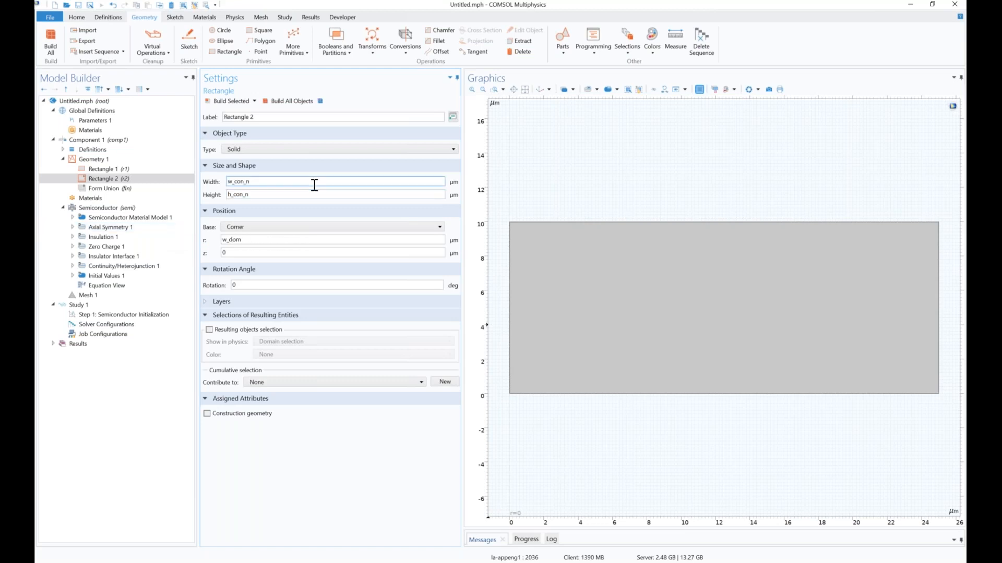
click(228, 101)
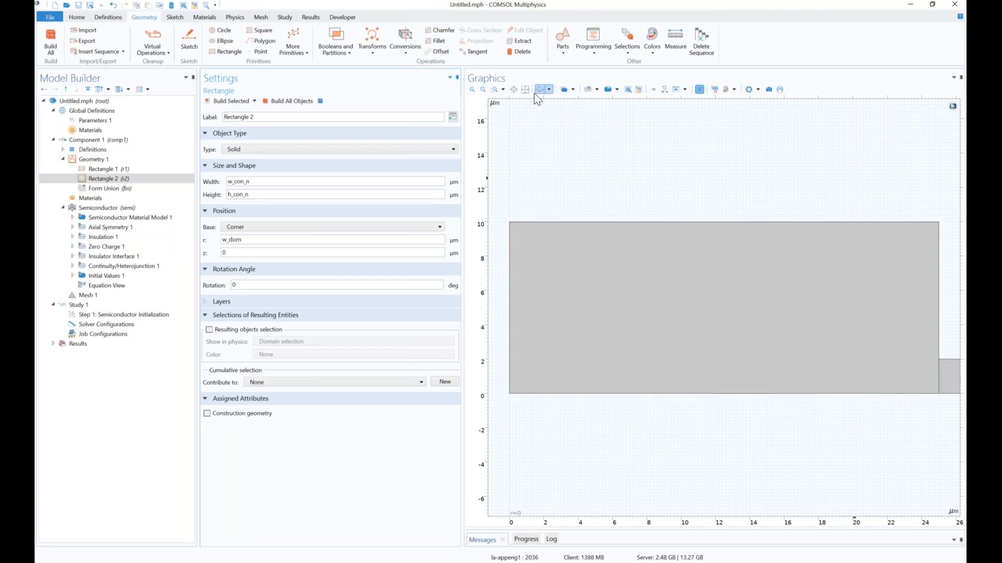
click(523, 89)
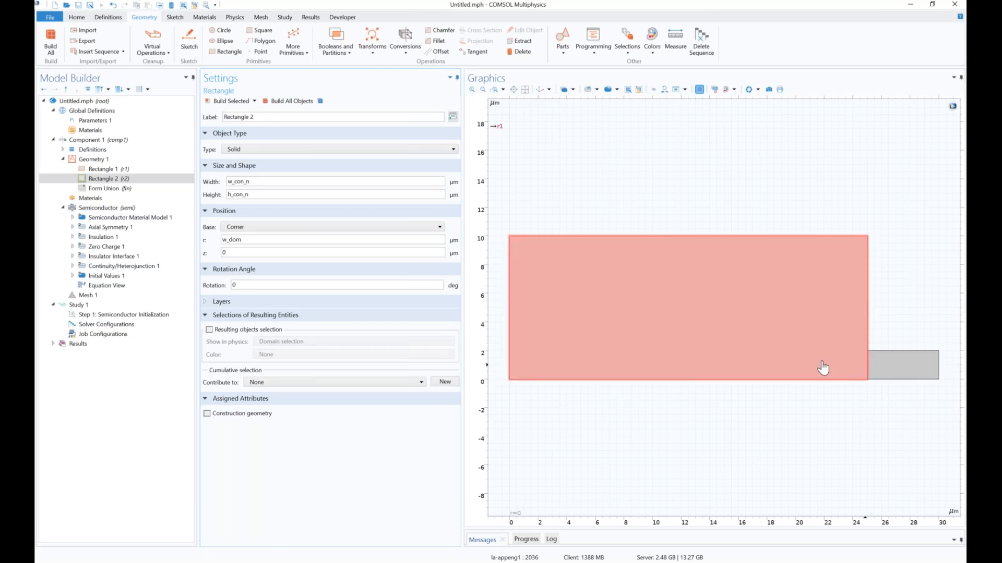
Unite the two rectangles of Geometry 1 into one object without keeping interior boundaries, and build the union.
right_click(148, 155)
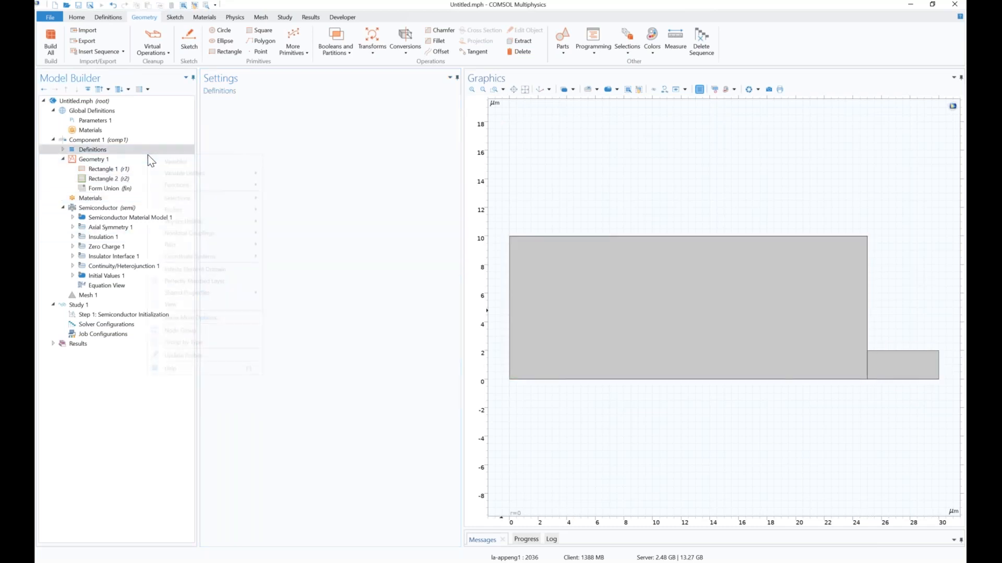
right_click(107, 160)
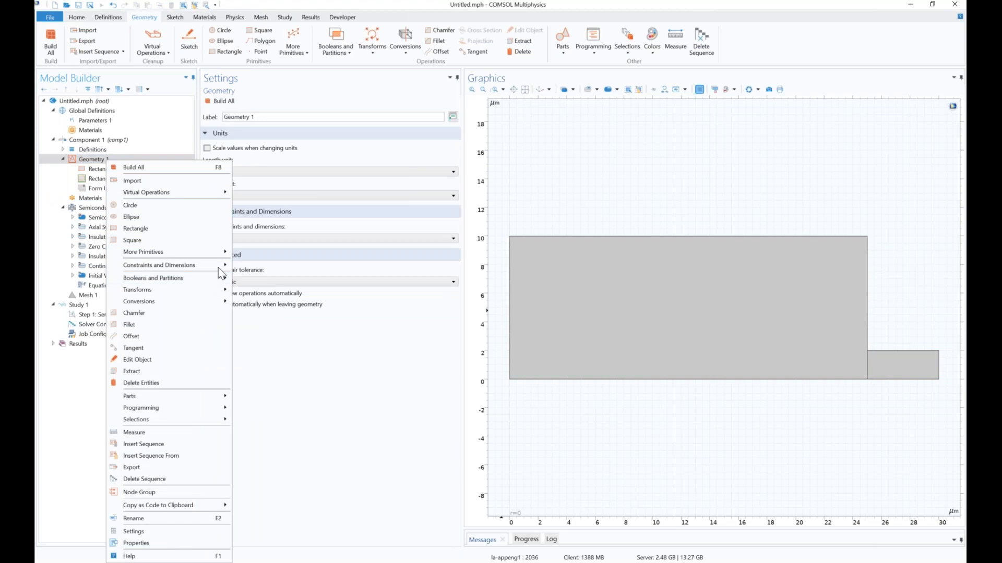
mouse_move(216, 284)
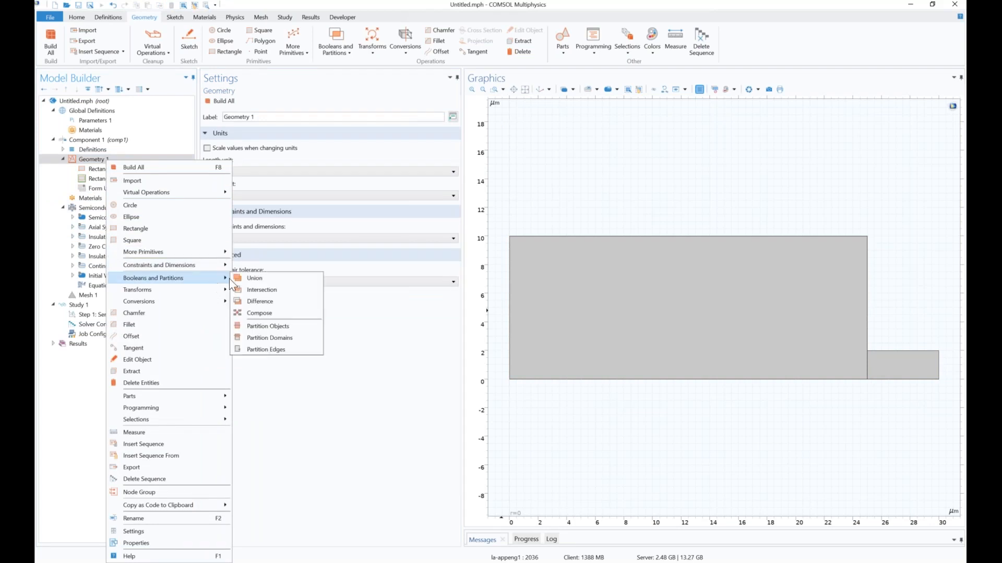
click(246, 279)
click(632, 278)
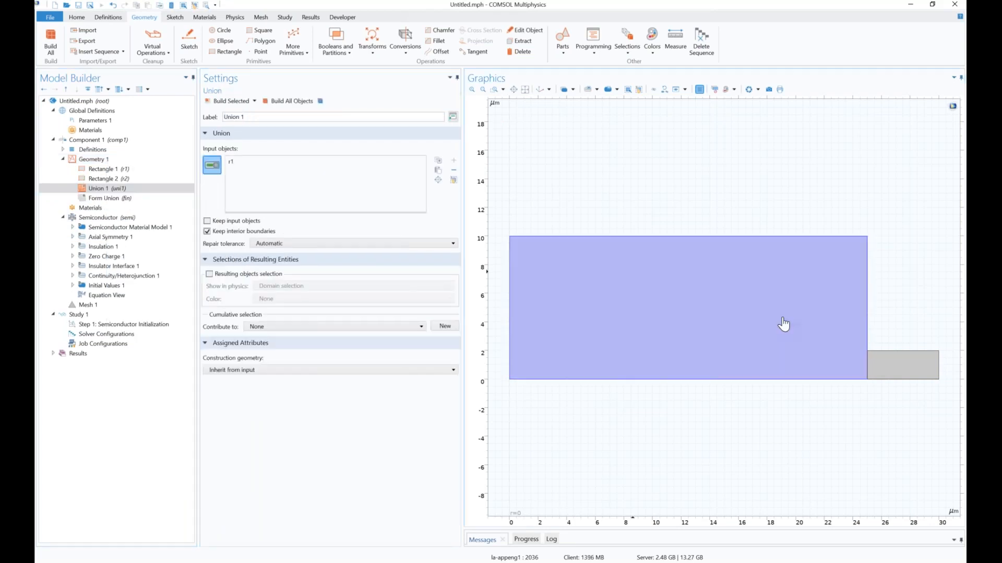
click(910, 364)
click(208, 231)
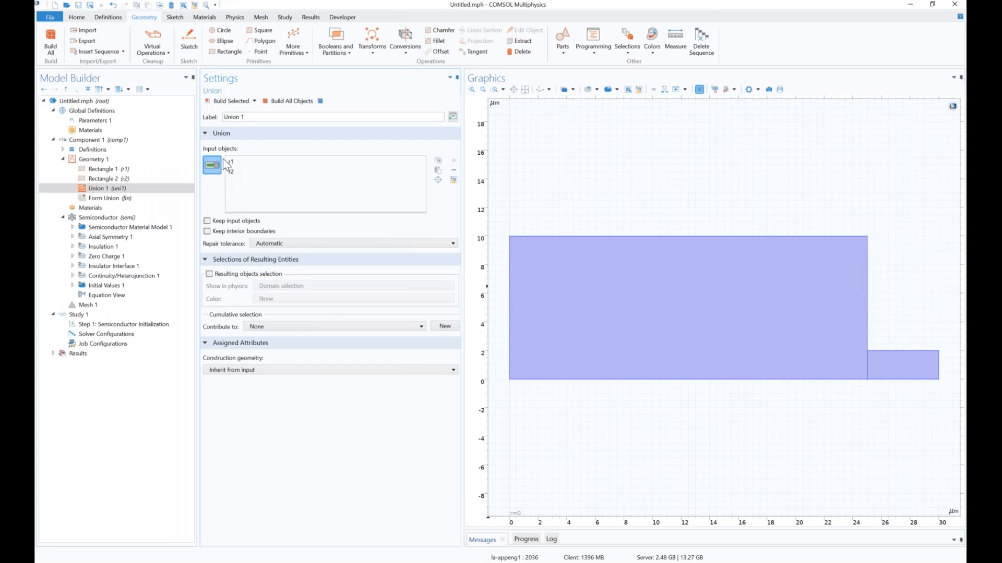
click(236, 100)
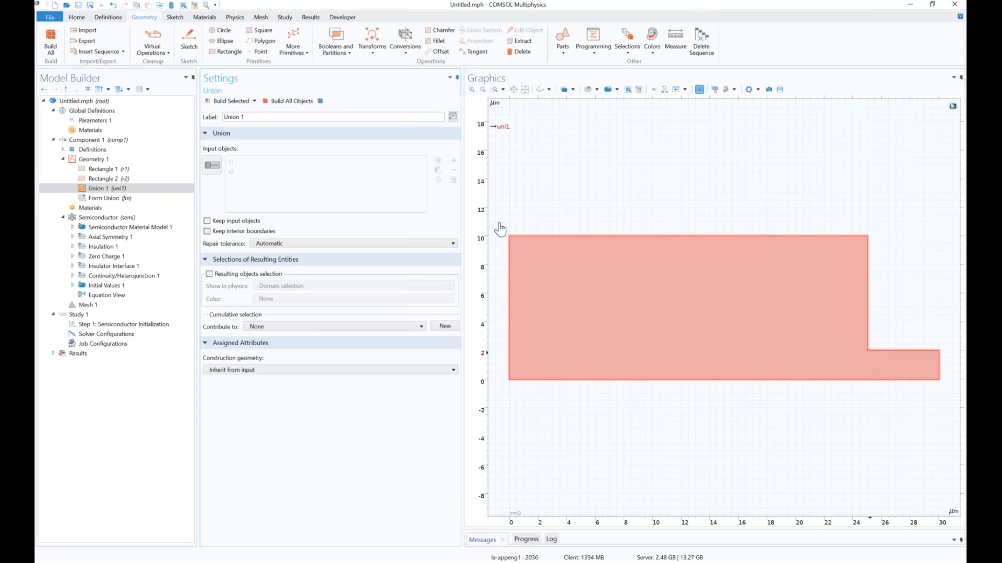
Fillet the inner corner where the main domain meets the n-contact region with radius r_fill, and build it.
right_click(122, 161)
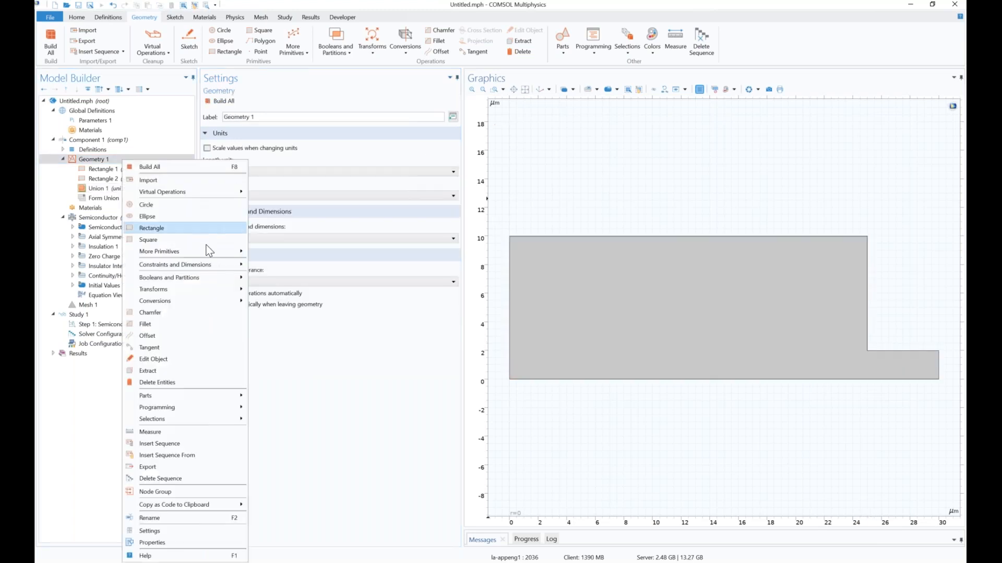
click(241, 328)
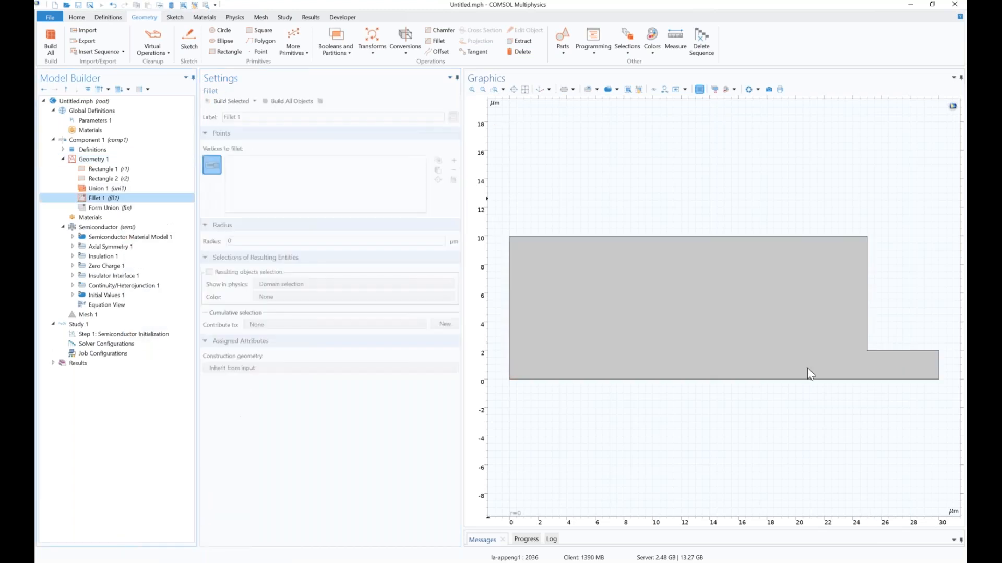
click(867, 351)
click(285, 241)
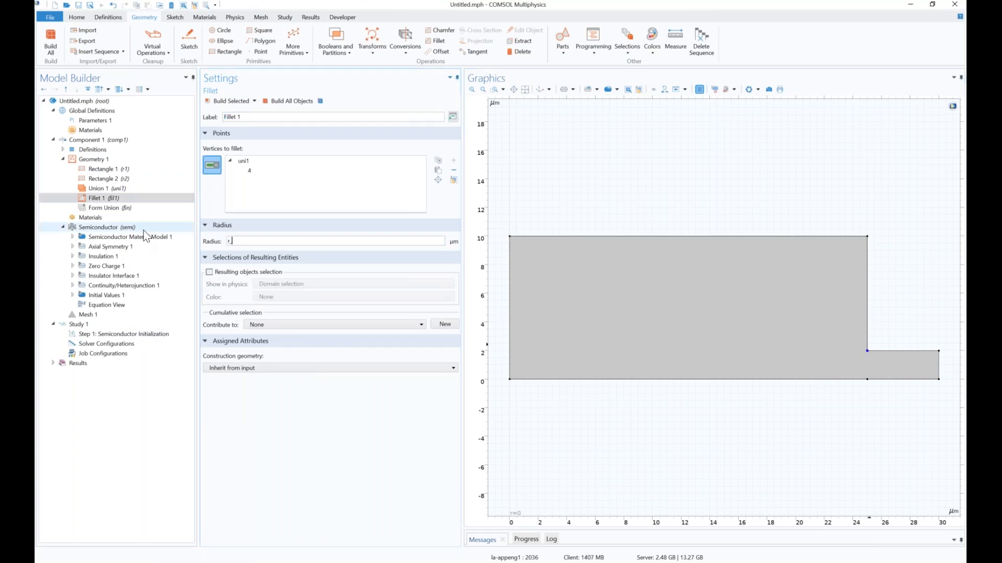
text(r_fill)
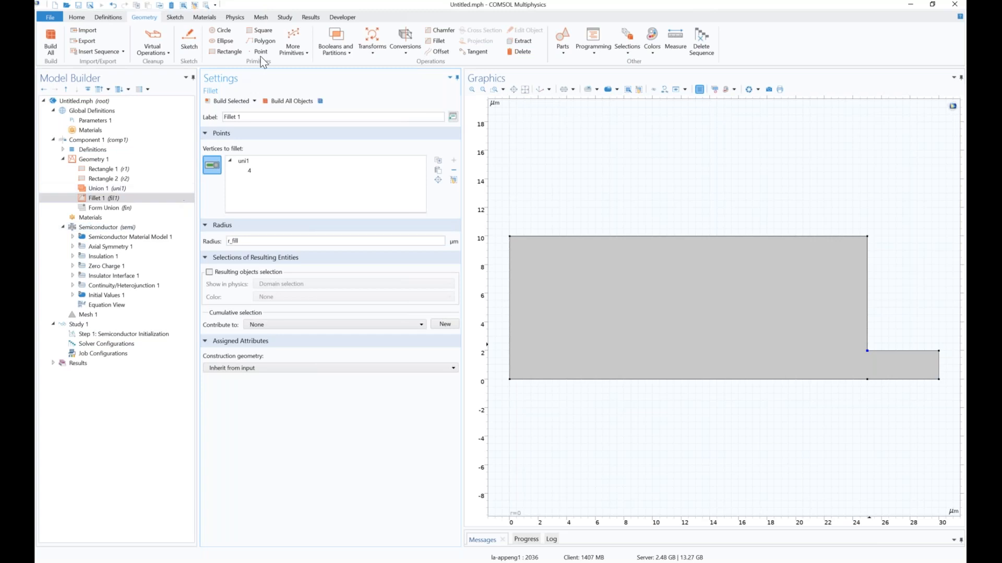
click(230, 99)
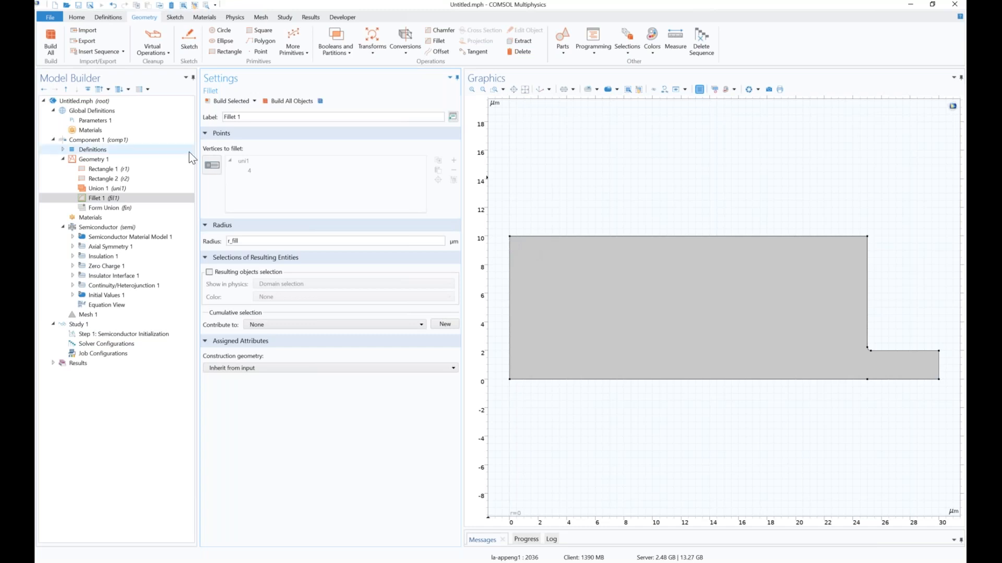
Add a polygon to Geometry 1 with its first point at r = 0, z = h_dom.
right_click(180, 162)
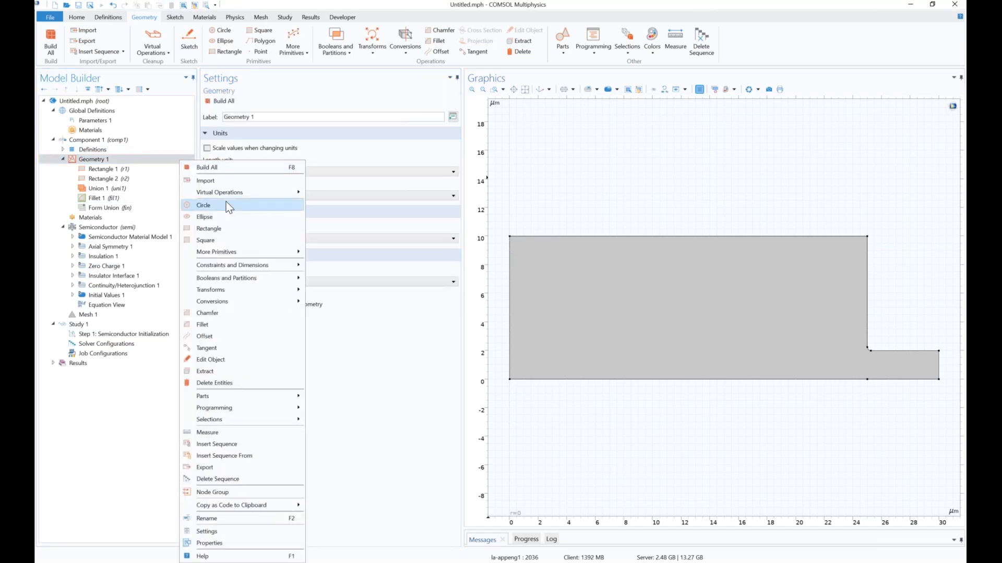
mouse_move(266, 252)
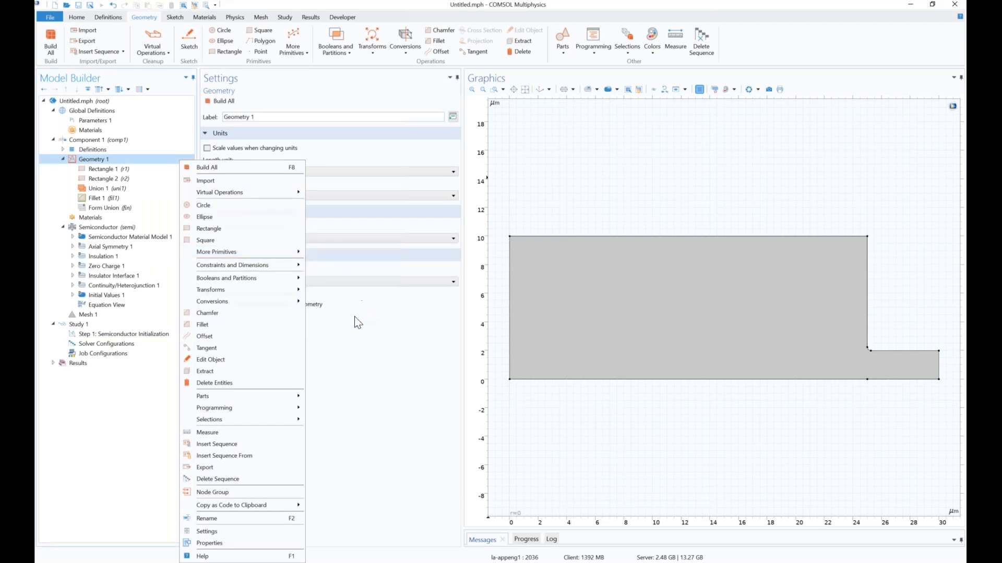
click(354, 321)
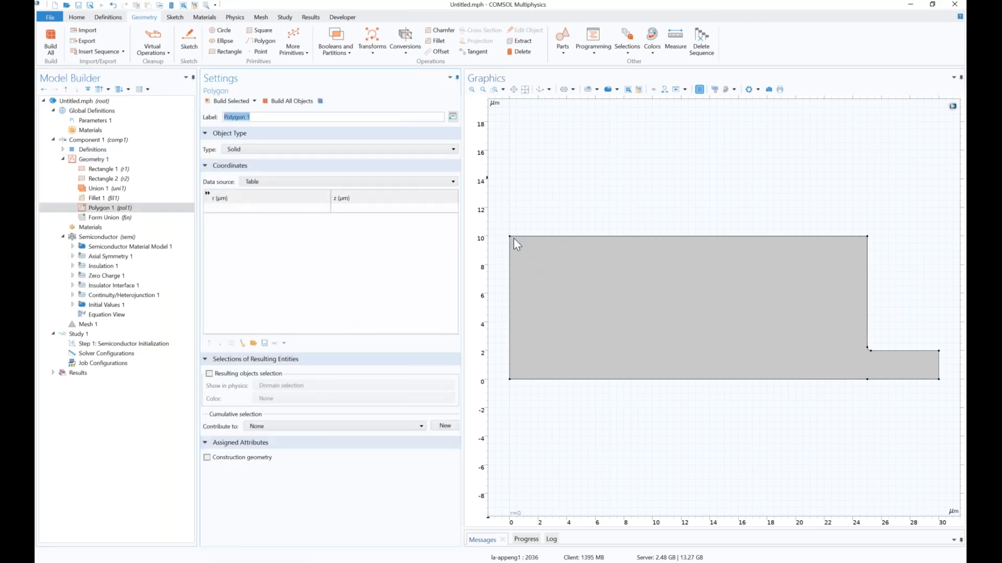
click(262, 208)
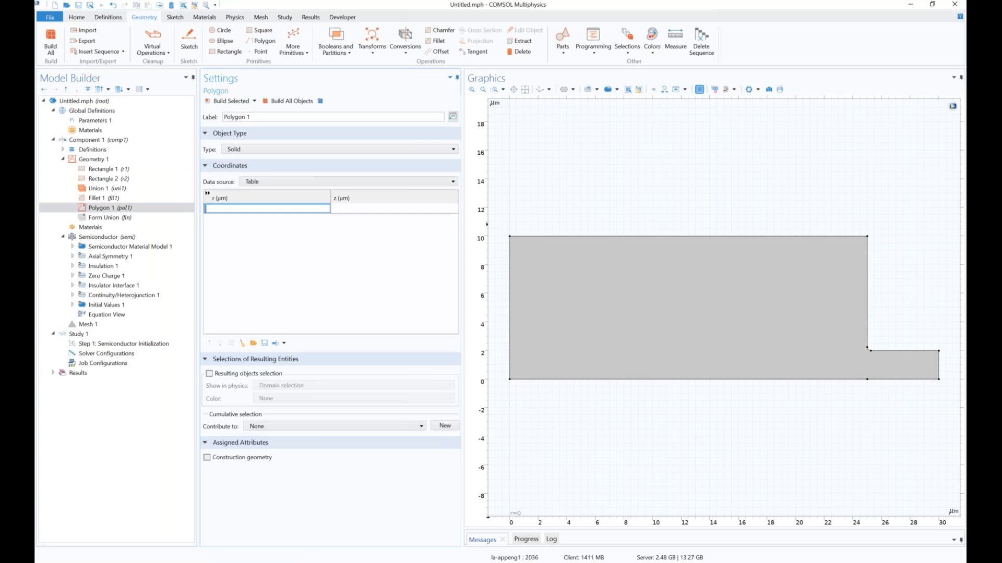
key(Tab)
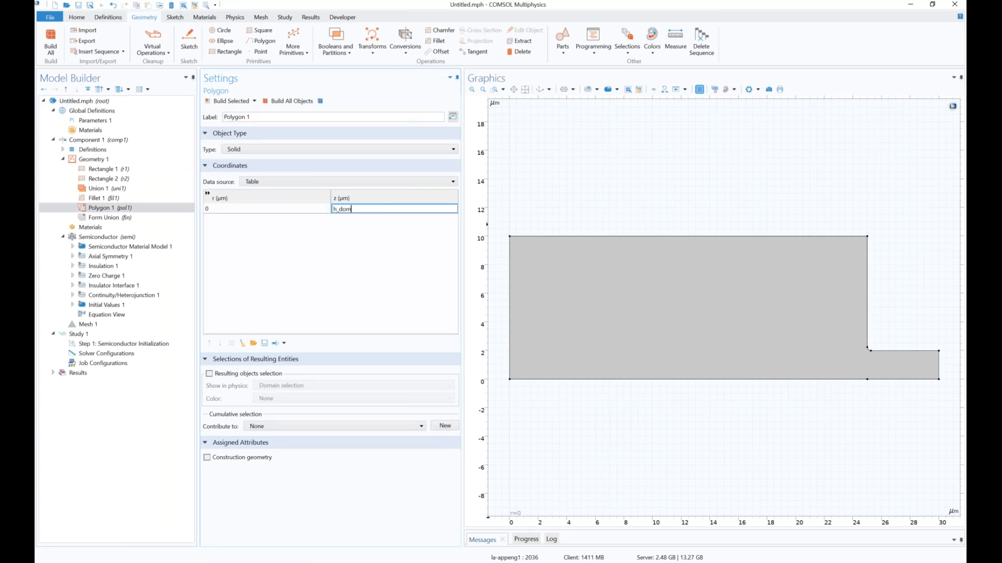
key(Return)
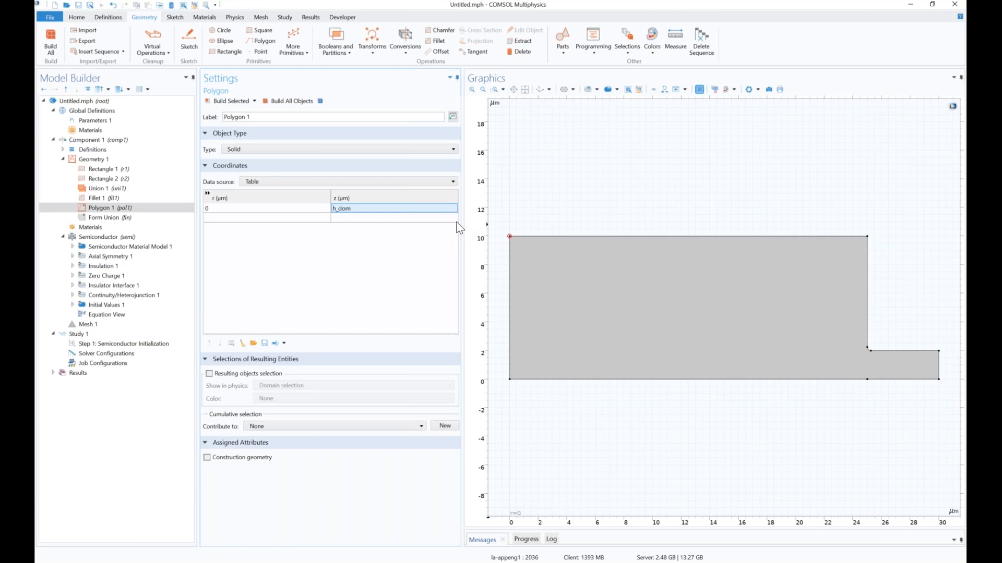
Give the polygon a second point at r = w_con_p, z = h_dom, and build it.
click(257, 218)
click(259, 217)
text(w_con_p)
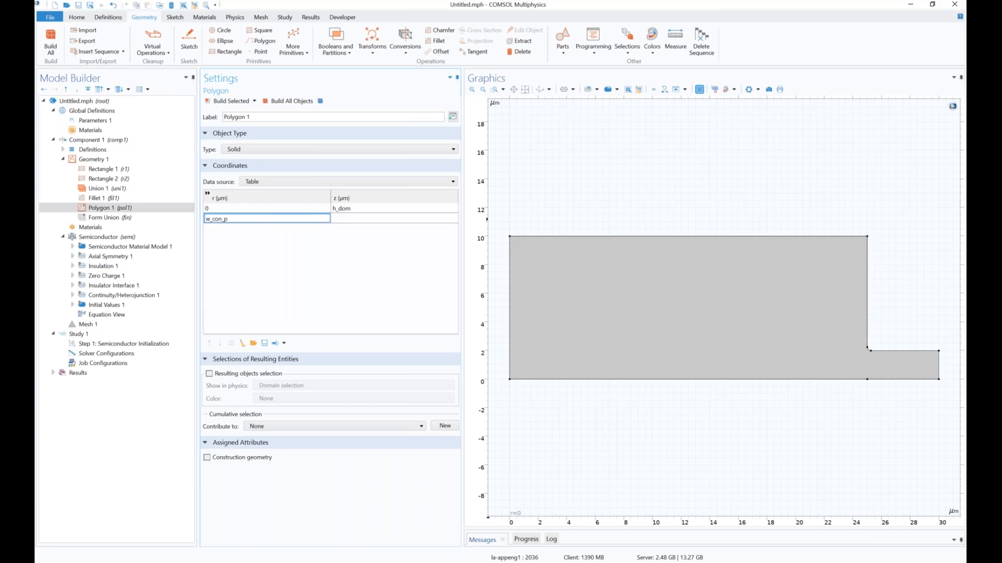
click(363, 219)
text(h_dom)
click(230, 100)
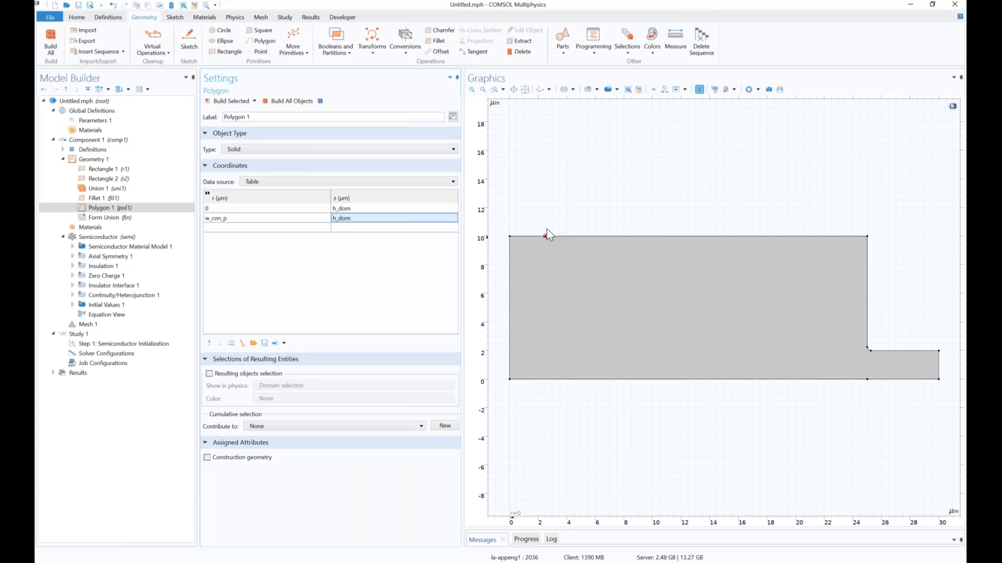
Add GaAs - Gallium Arsenide from the Semiconductors material library to the component.
click(153, 228)
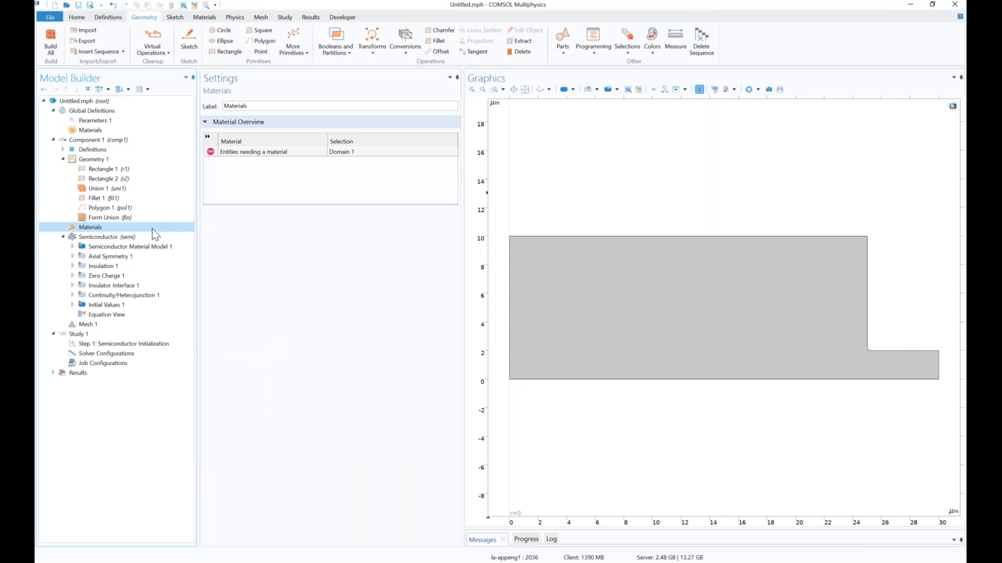
right_click(152, 228)
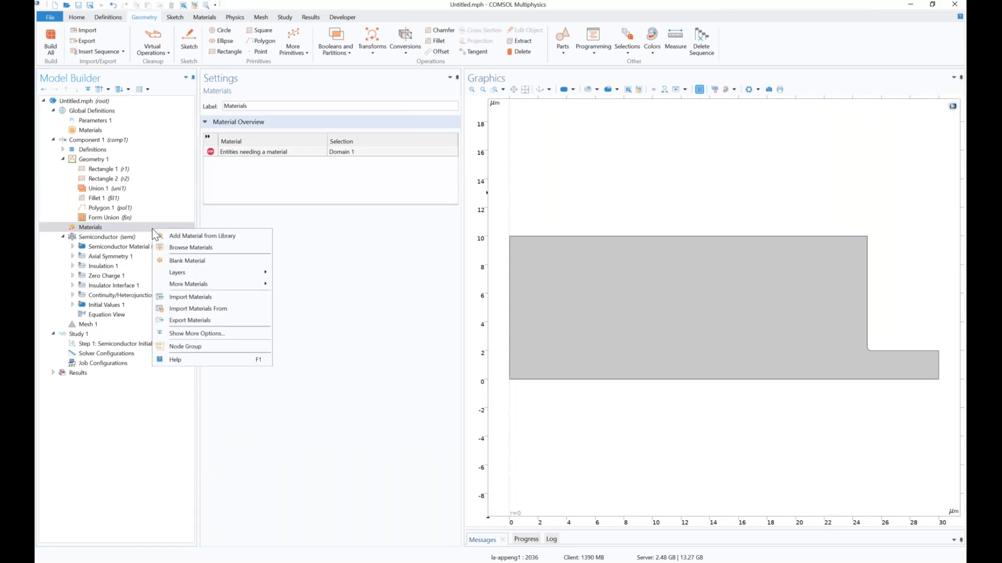
click(195, 235)
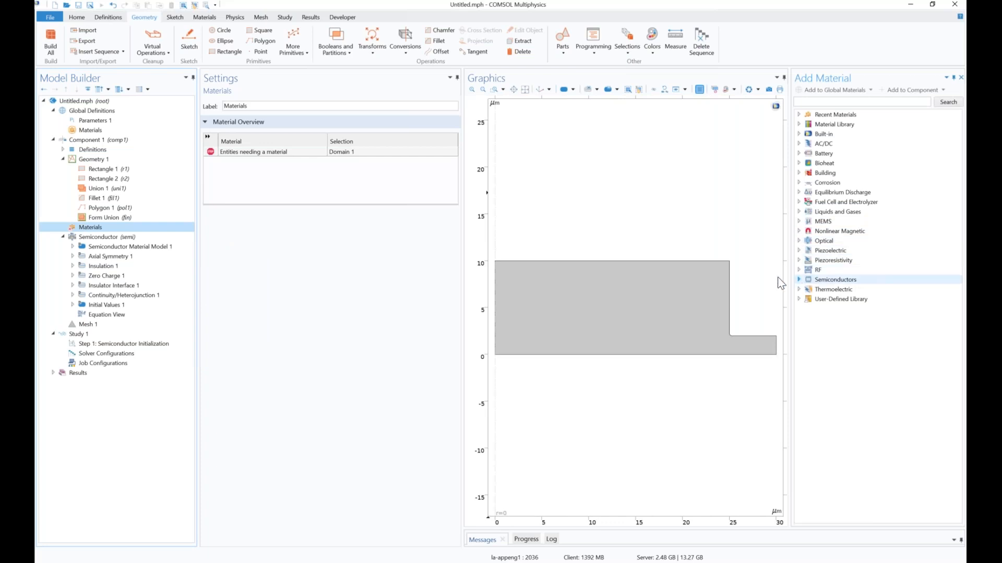
click(799, 279)
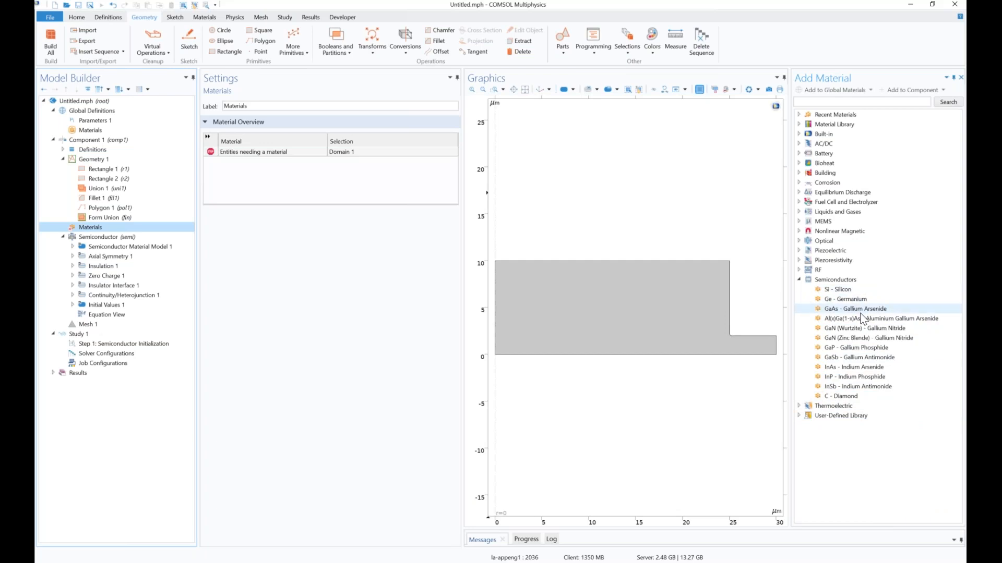
double_click(842, 311)
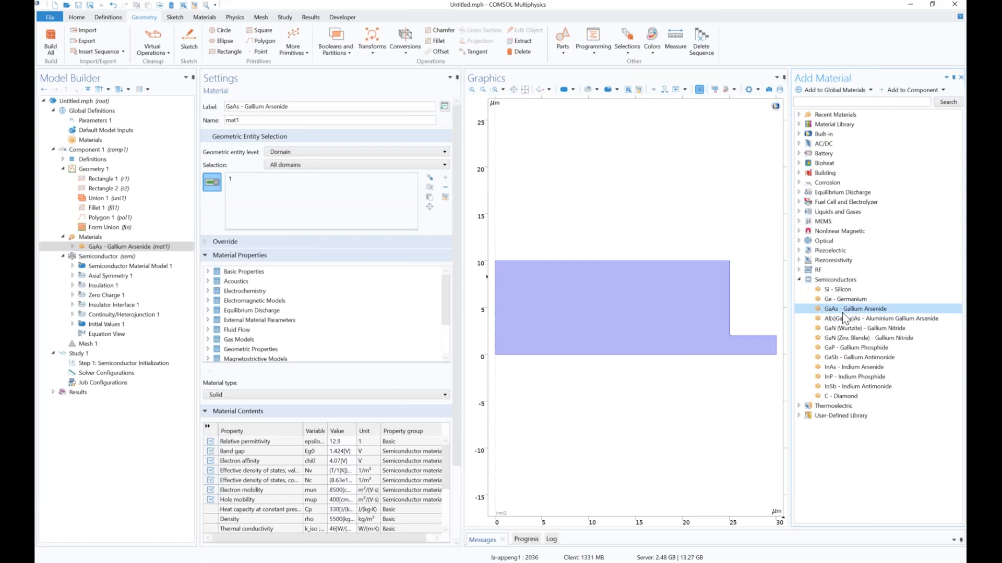
Examine the gallium arsenide property values, including electron and hole mobility, and the mobility models offered for Semiconductor Material Model 1.
click(94, 238)
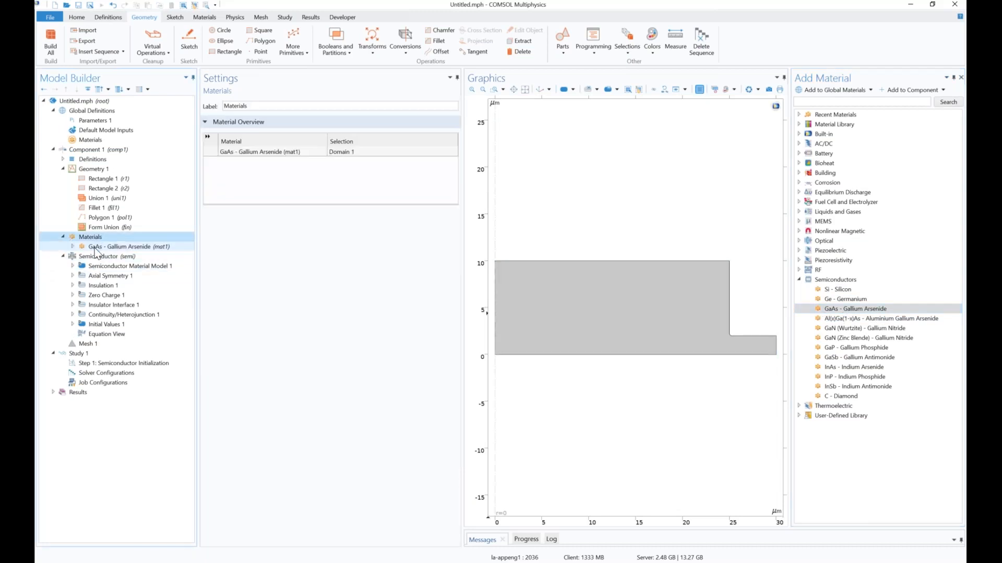
click(96, 247)
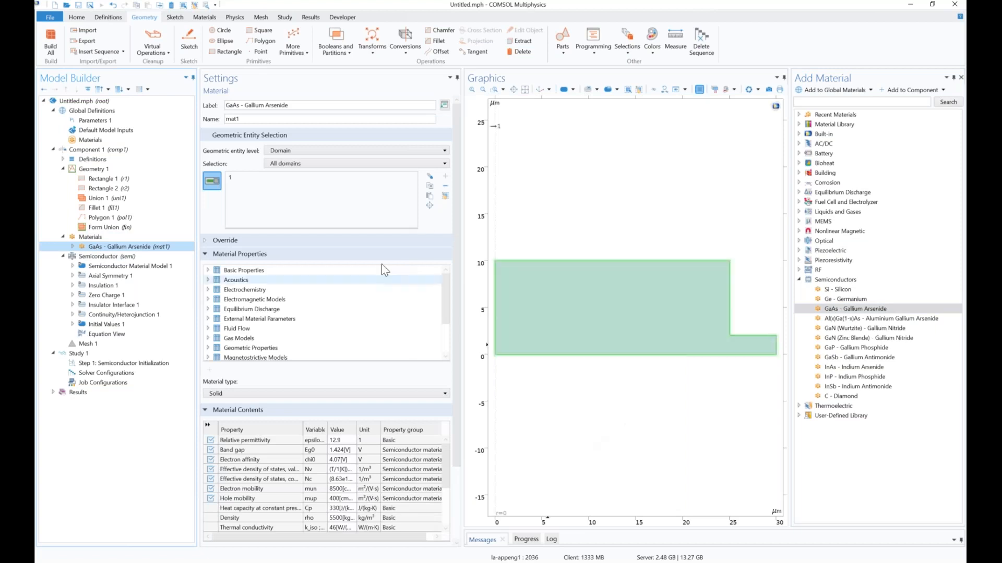
scroll(457, 296, down, 3)
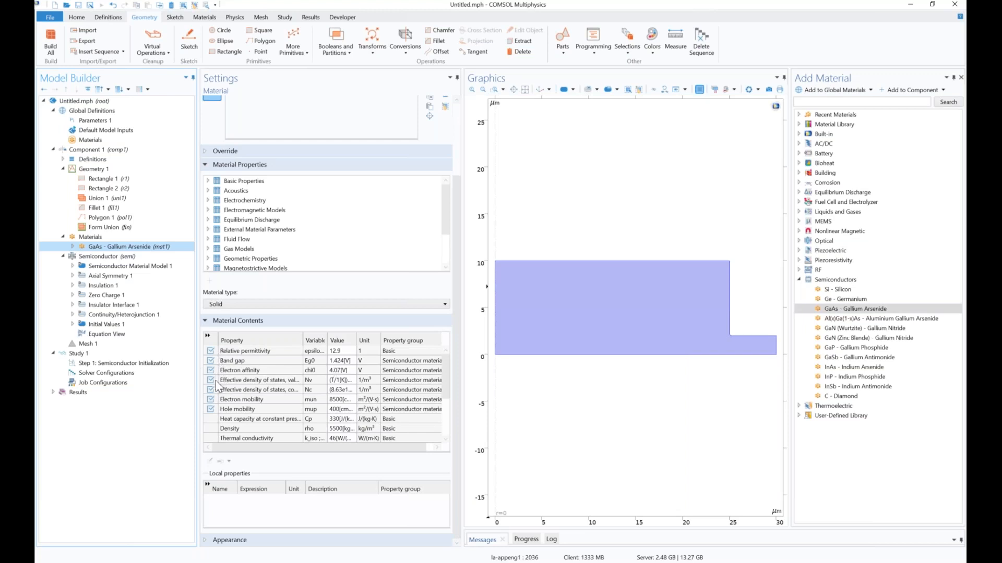
drag(356, 340, 387, 330)
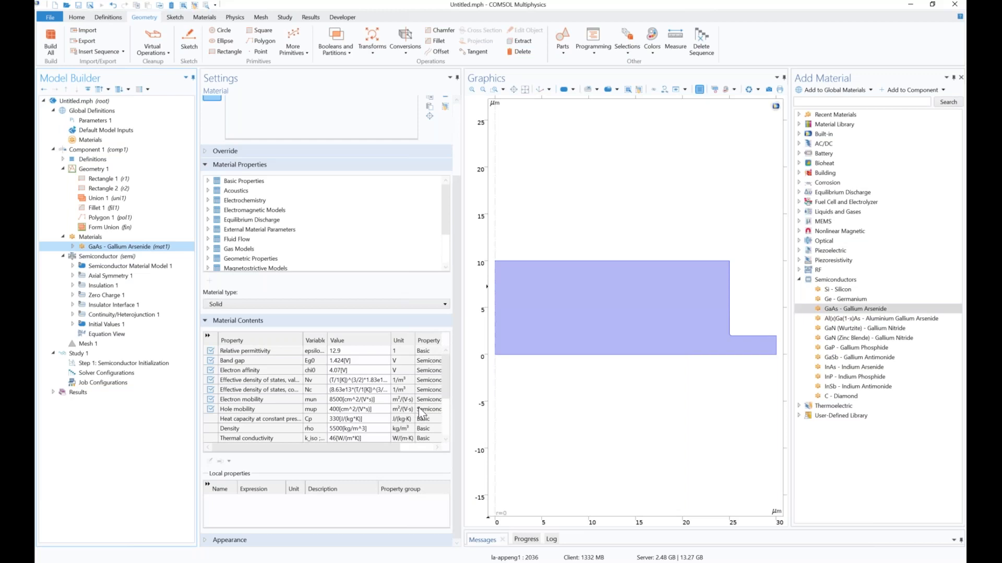
click(339, 400)
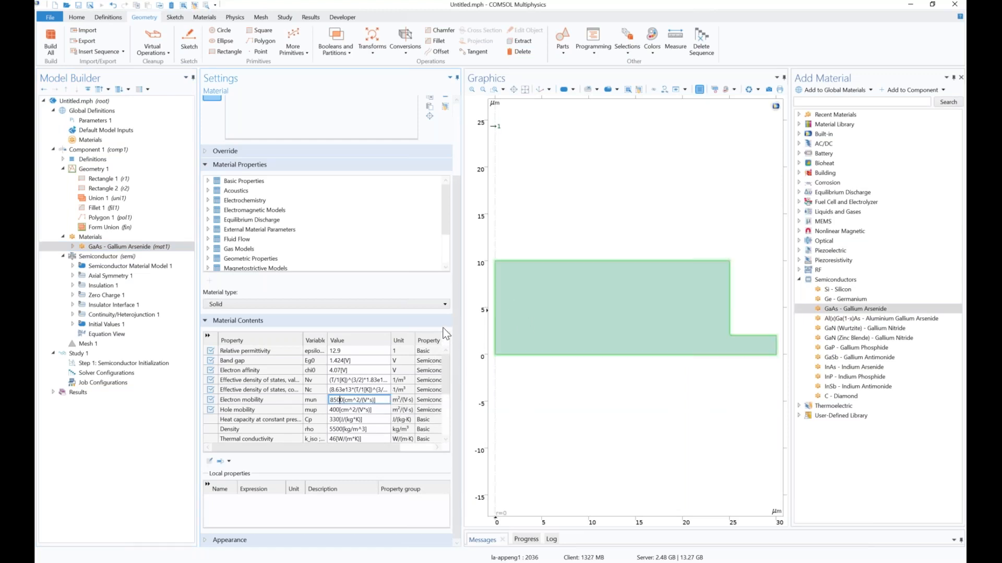
right_click(125, 268)
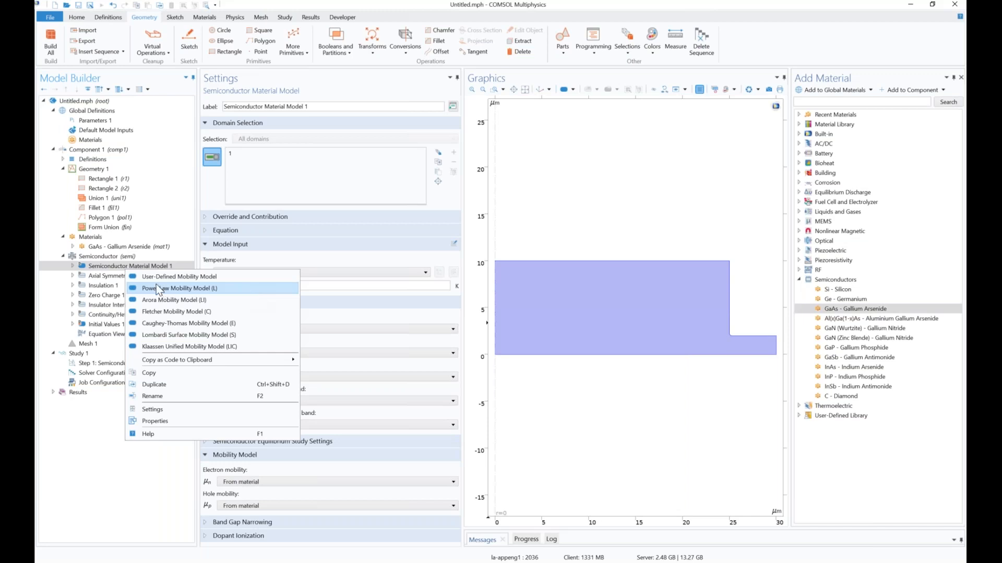
click(147, 268)
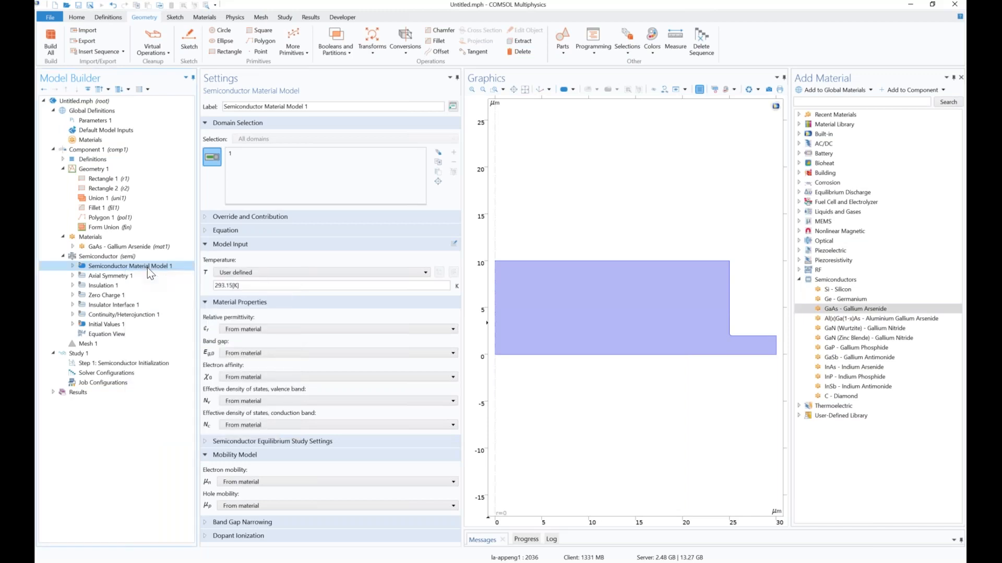
click(146, 249)
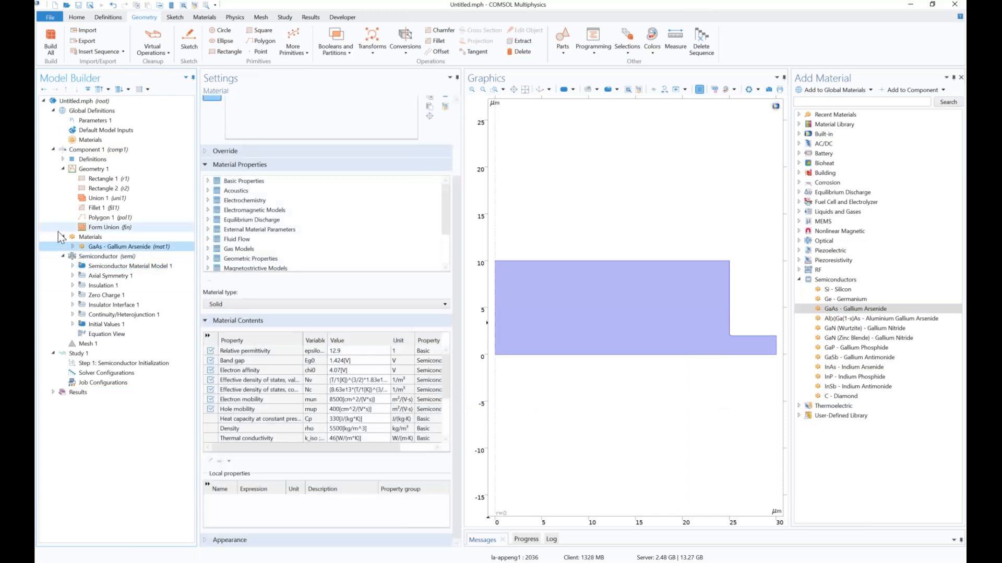
Set the carrier statistics of the Semiconductor interface to Fermi-Dirac.
click(149, 259)
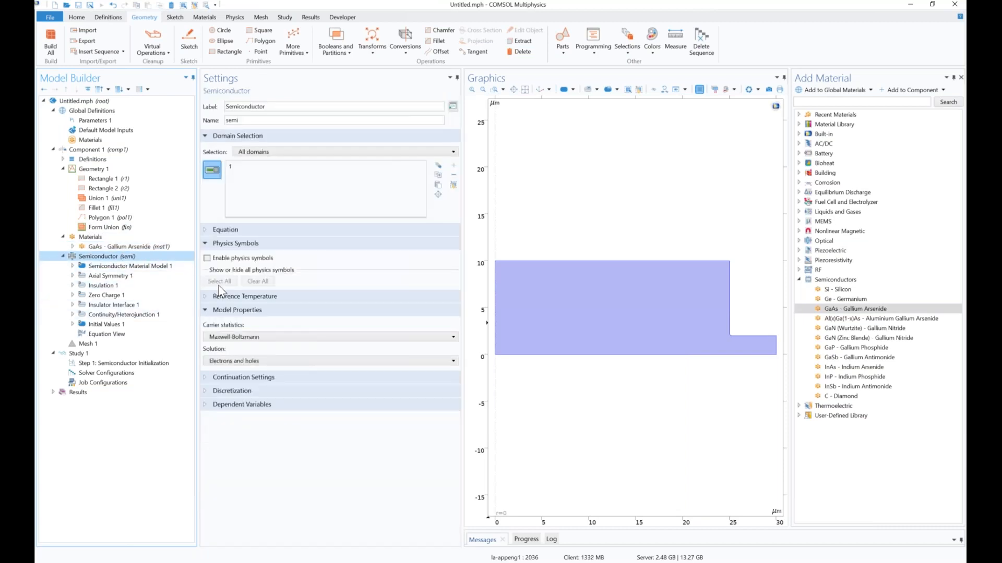
click(250, 336)
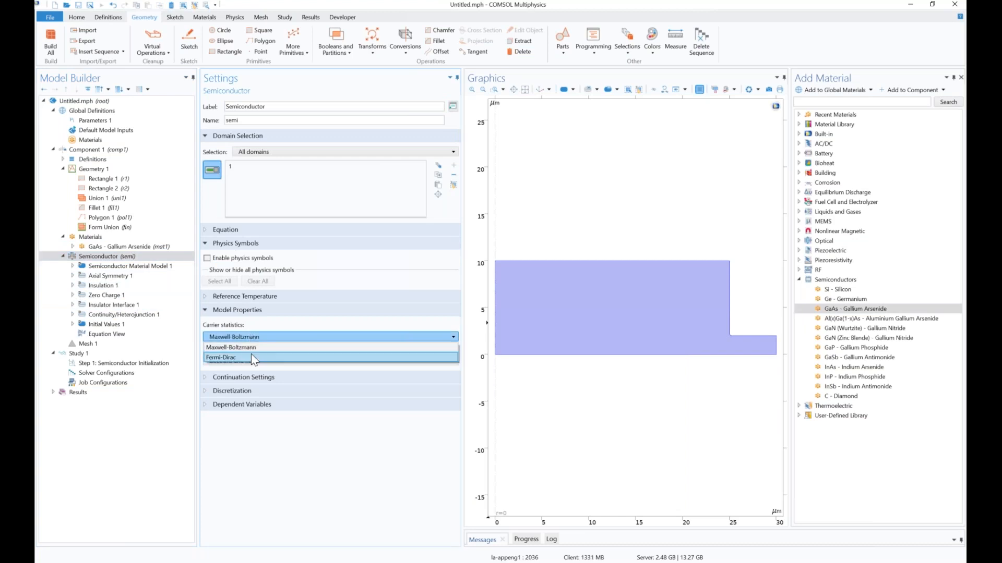
click(252, 355)
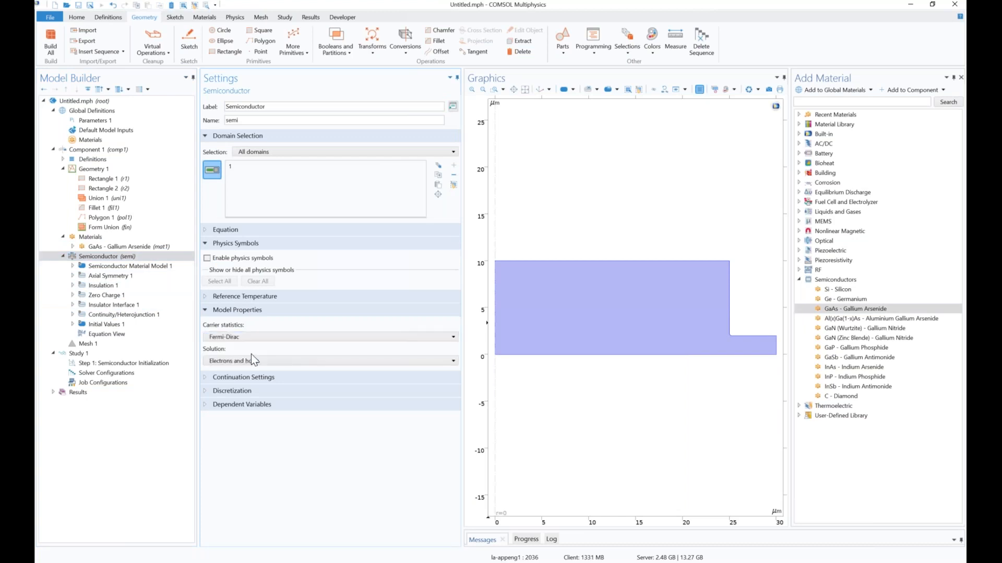
Examine the temperature input of Semiconductor Material Model 1 and the temperature-dependent effective density of states values of the gallium arsenide material.
click(150, 267)
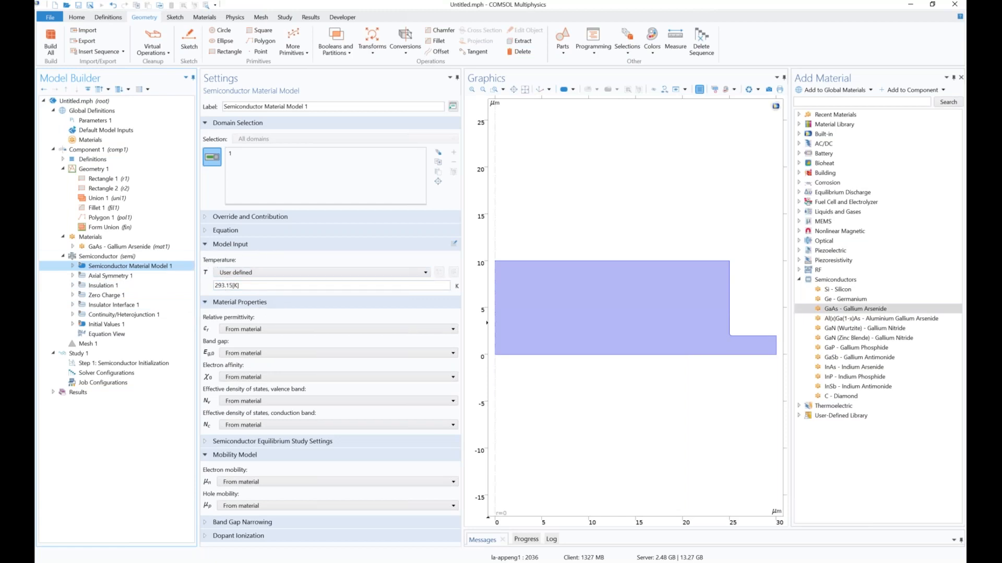
double_click(234, 286)
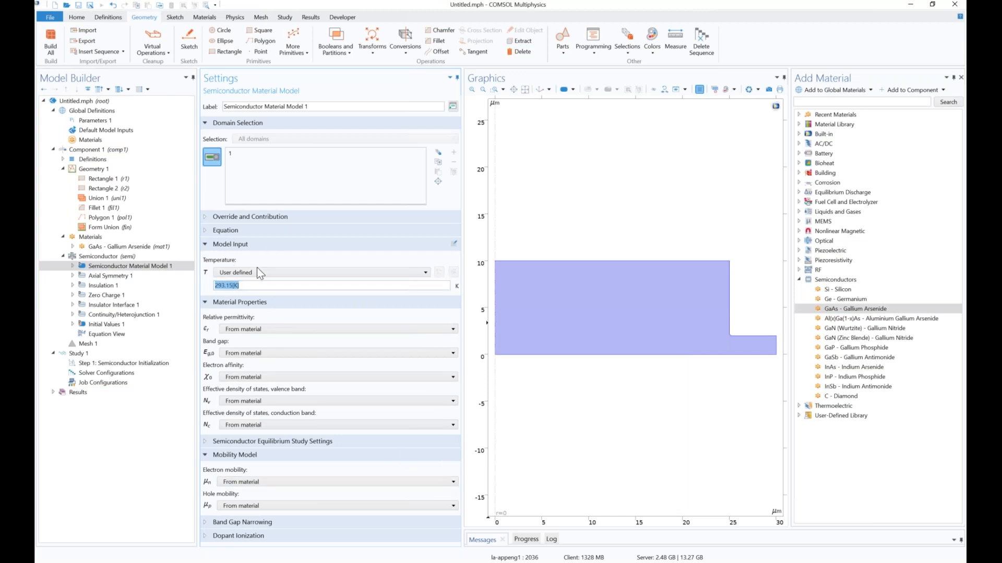
click(165, 247)
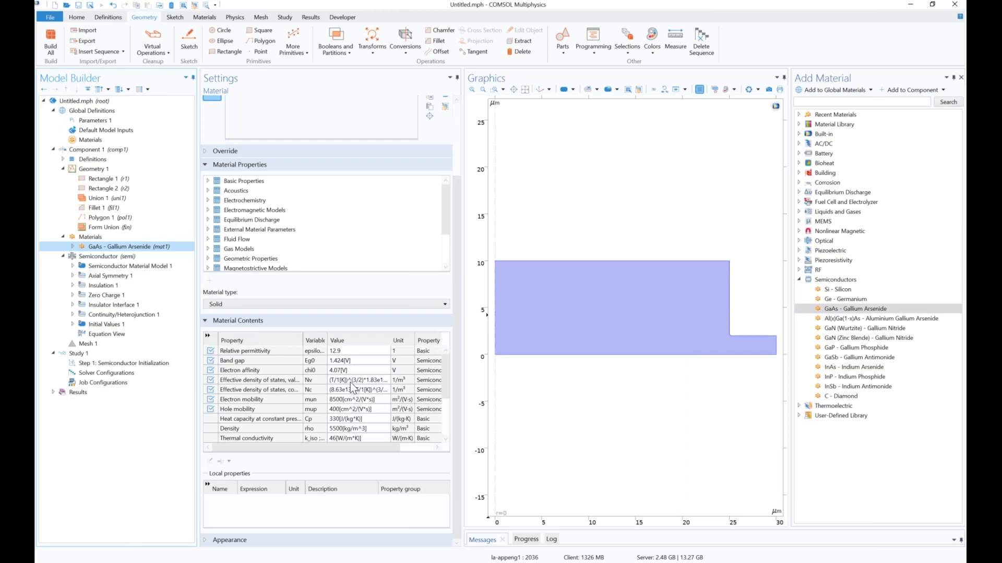
click(133, 267)
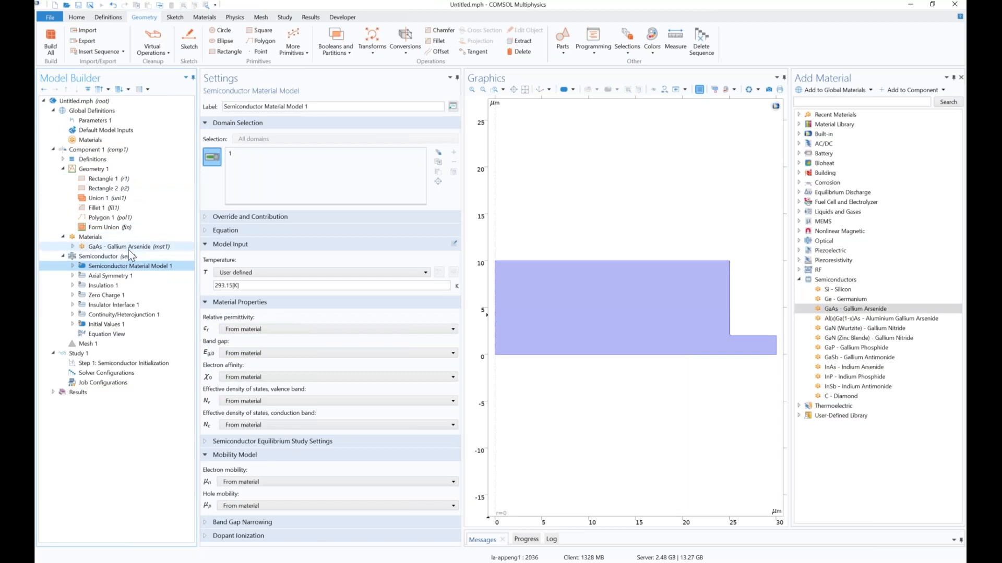
click(129, 249)
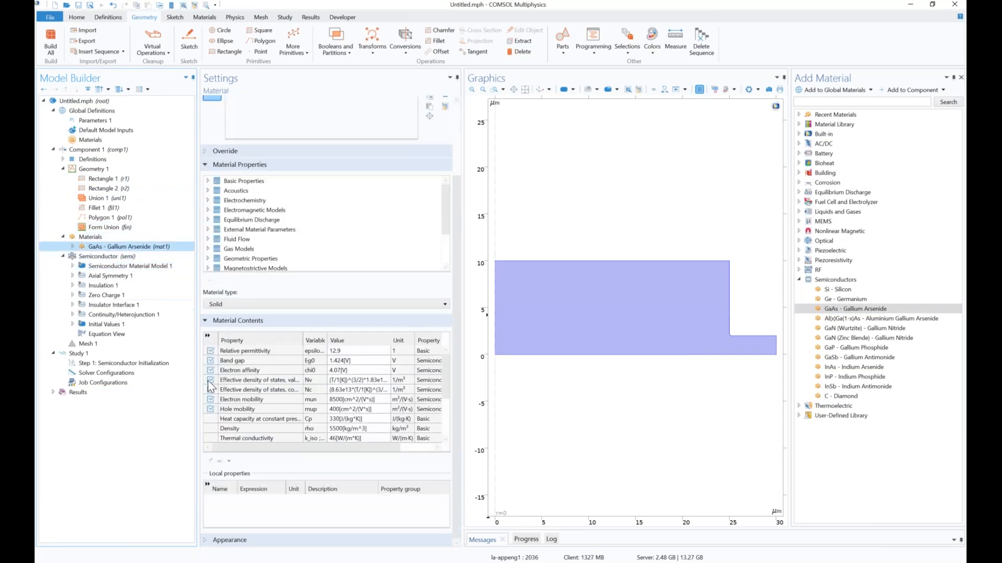
click(139, 268)
Review which boundaries the default Axial Symmetry, Insulation and Zero Charge conditions cover, and the domain electrostatics feature offered for the Semiconductor interface.
click(136, 276)
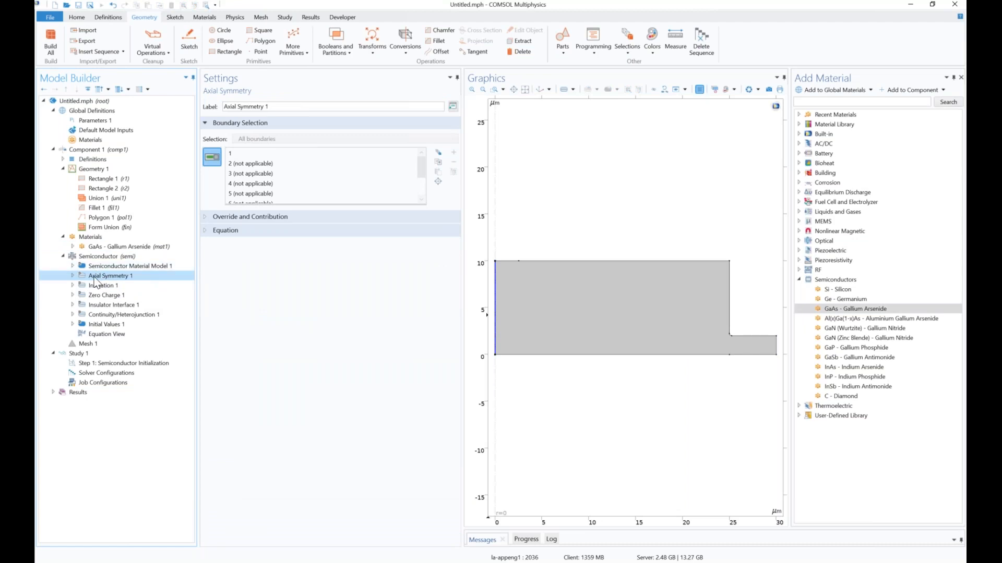
click(133, 286)
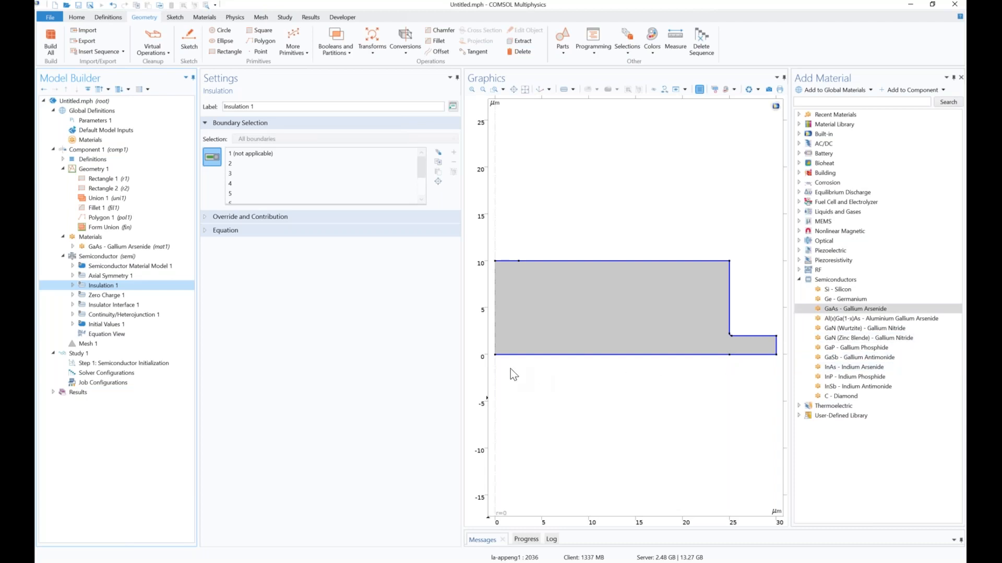
click(125, 295)
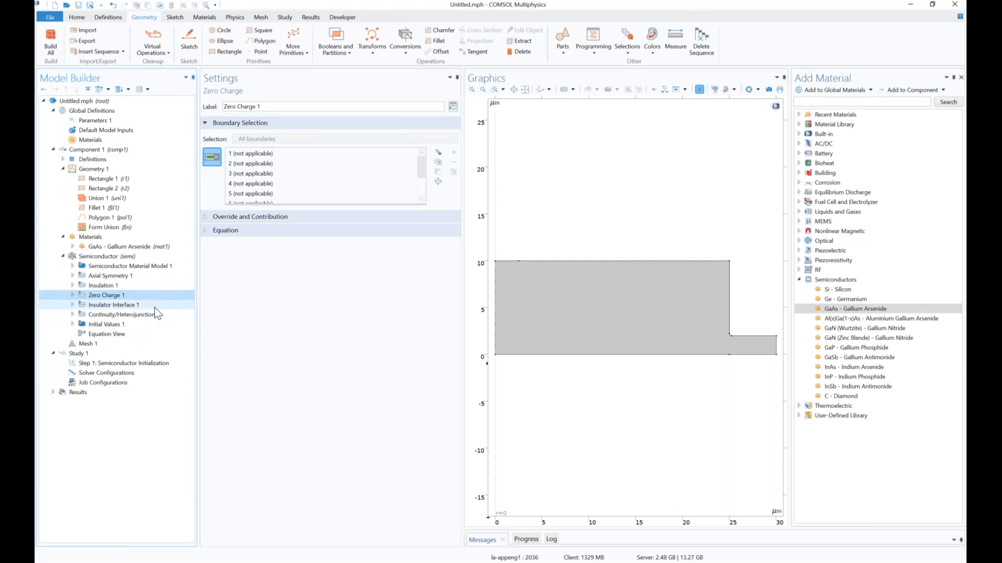
right_click(158, 258)
mouse_move(224, 230)
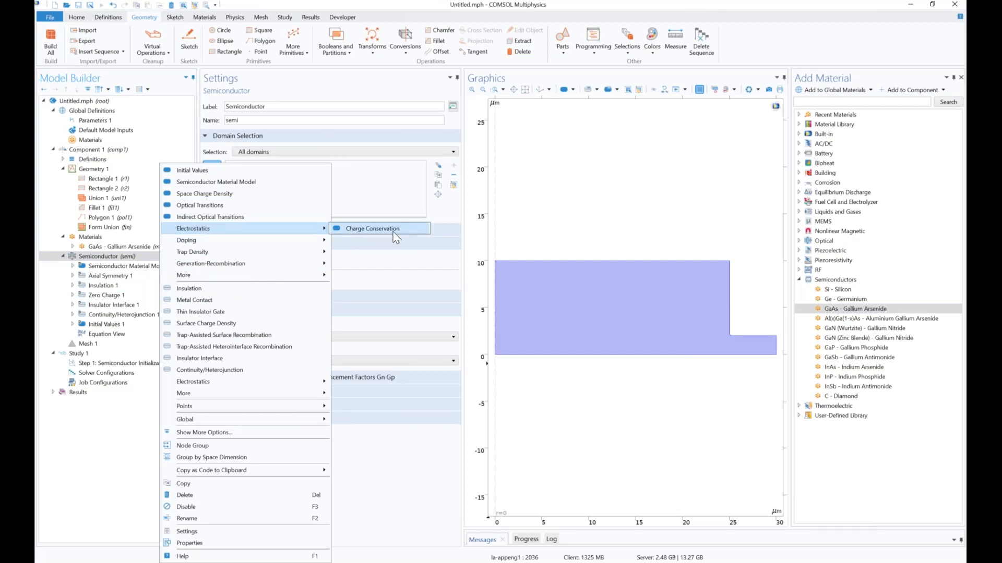
click(106, 260)
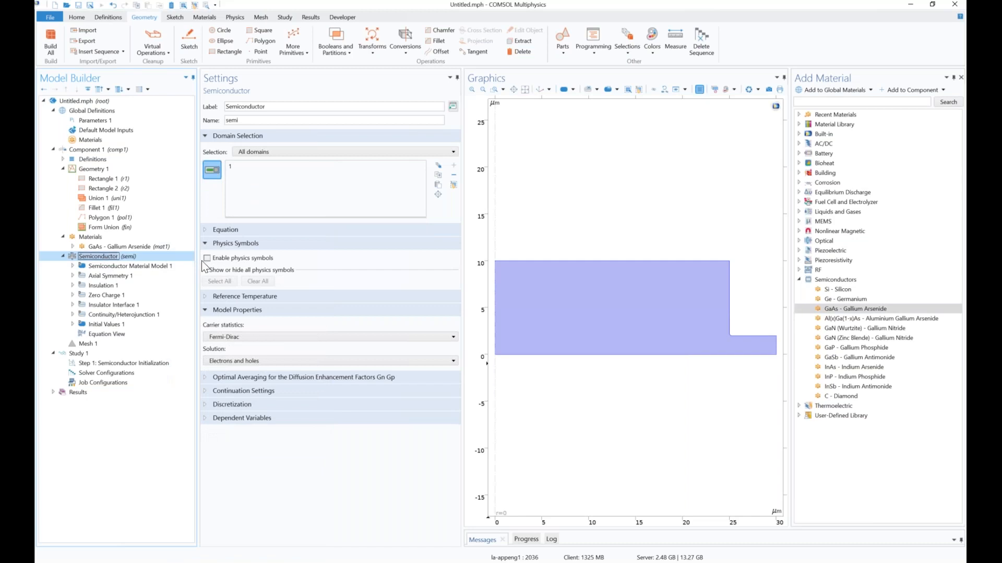
Examine the tunneling types of Insulator Interface 1, the continuity models of Continuity/Heterojunction 1, and the initial values specification.
click(173, 308)
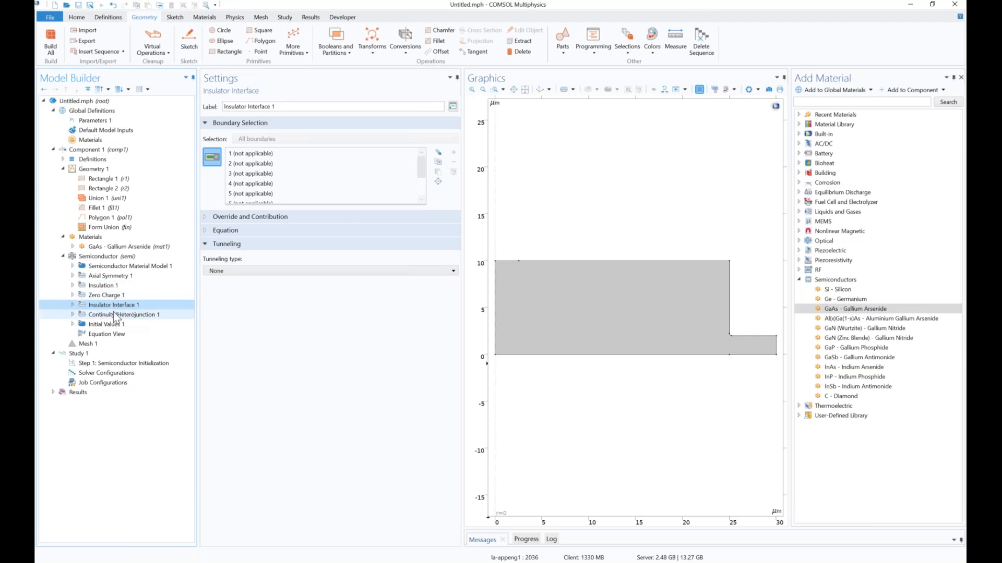
click(226, 271)
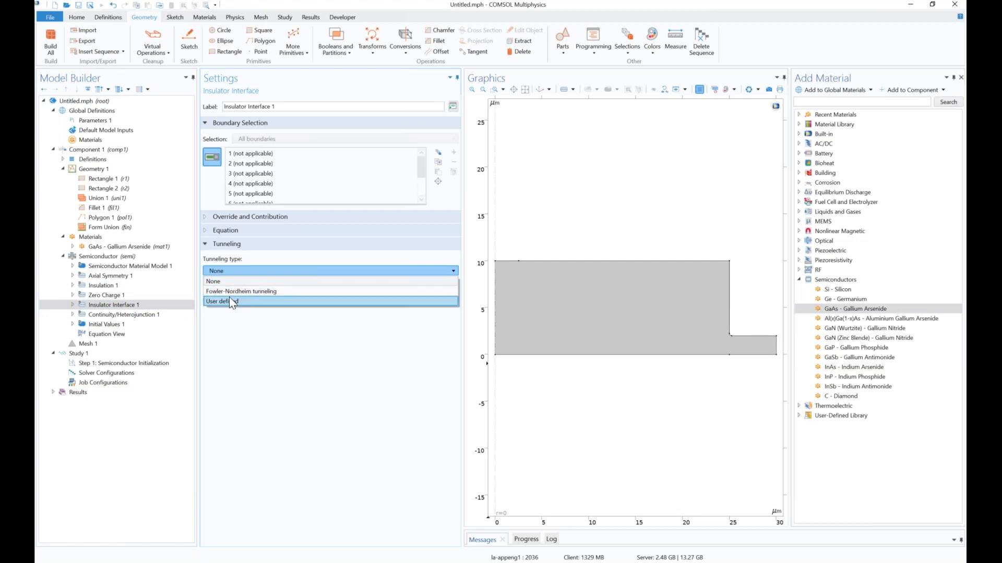
click(277, 361)
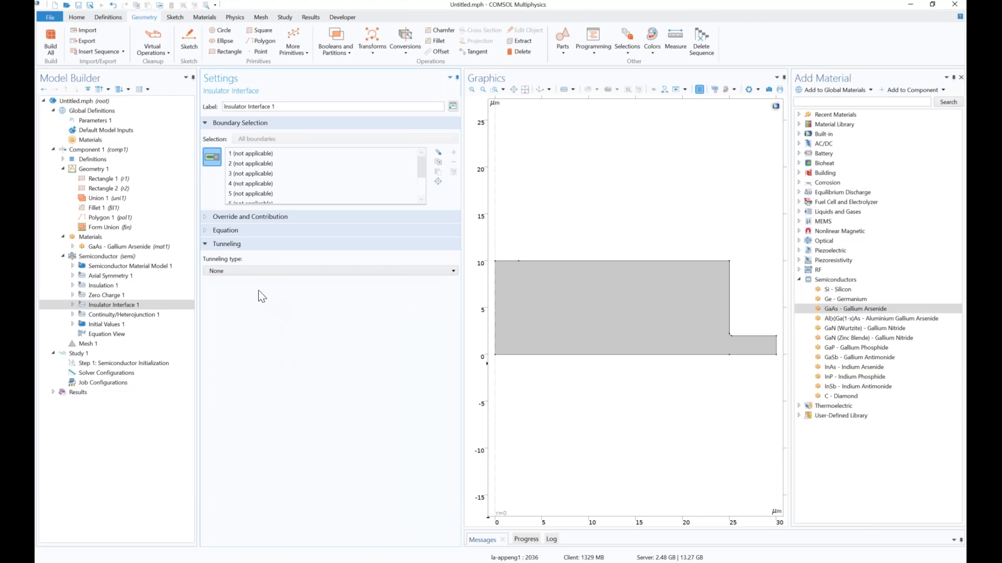
click(261, 272)
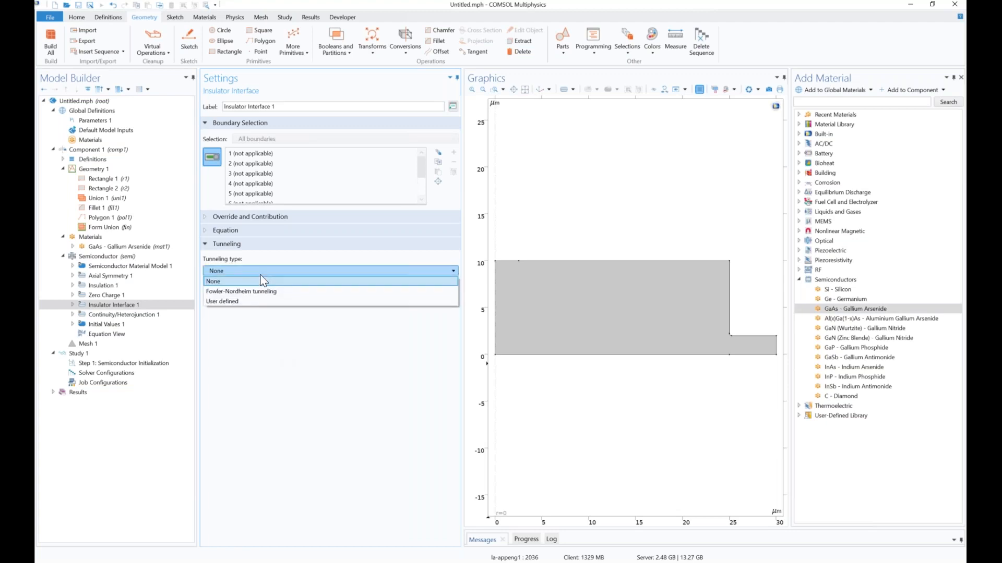
click(213, 282)
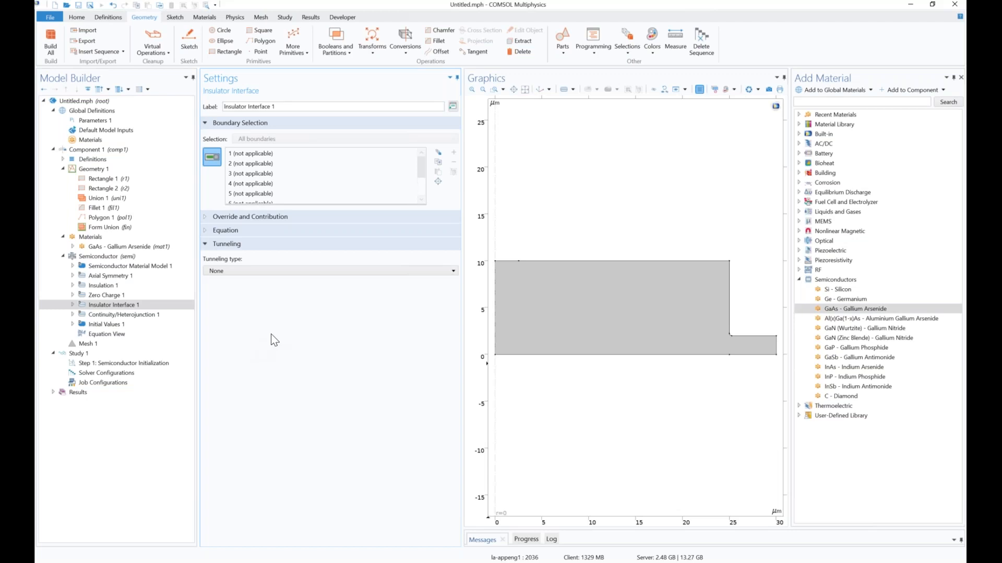
click(150, 316)
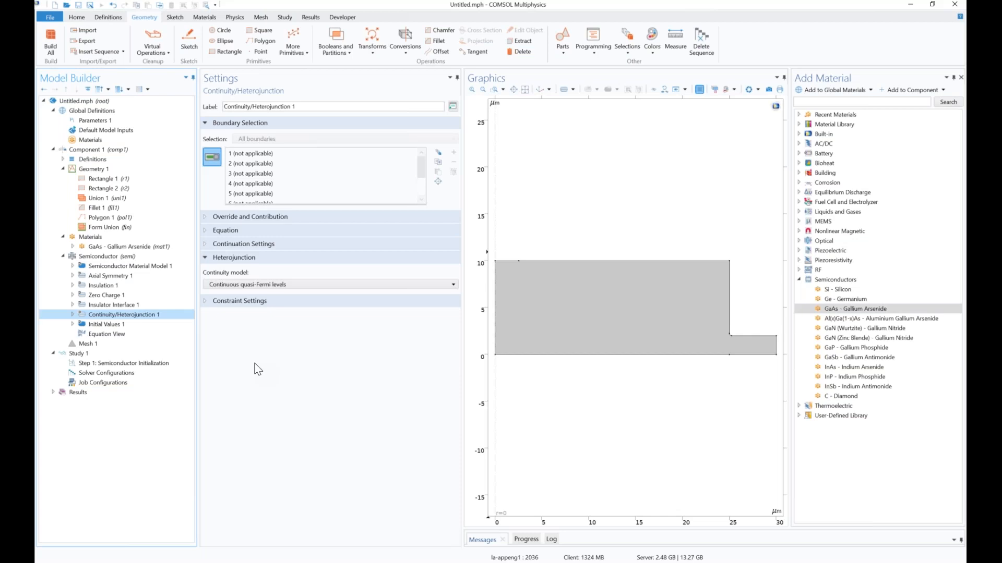
click(282, 286)
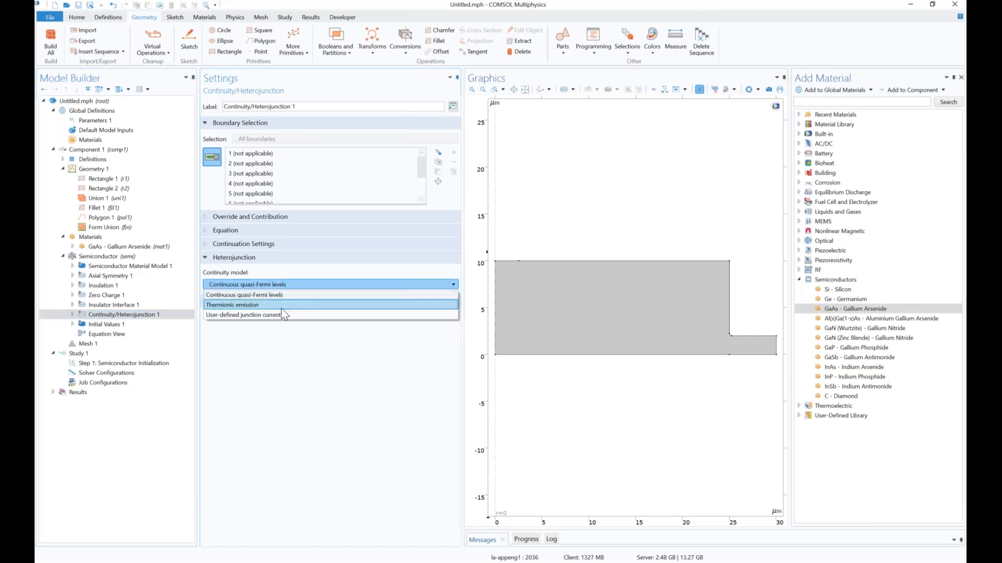
click(276, 417)
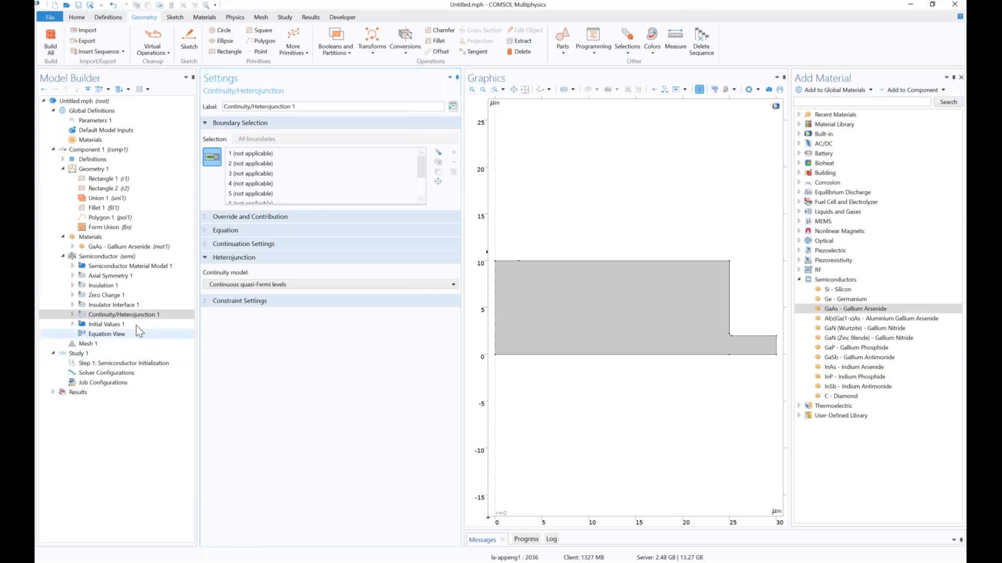
click(106, 324)
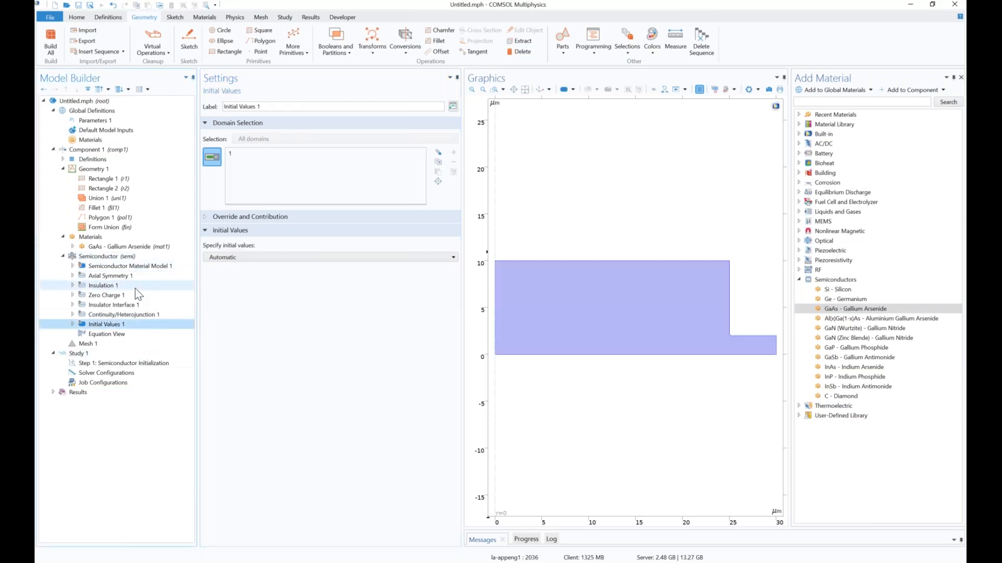
Add an Analytic Doping Model to domain 1 with a Box distribution and an acceptor concentration of 1e18[1/cm^3].
right_click(135, 259)
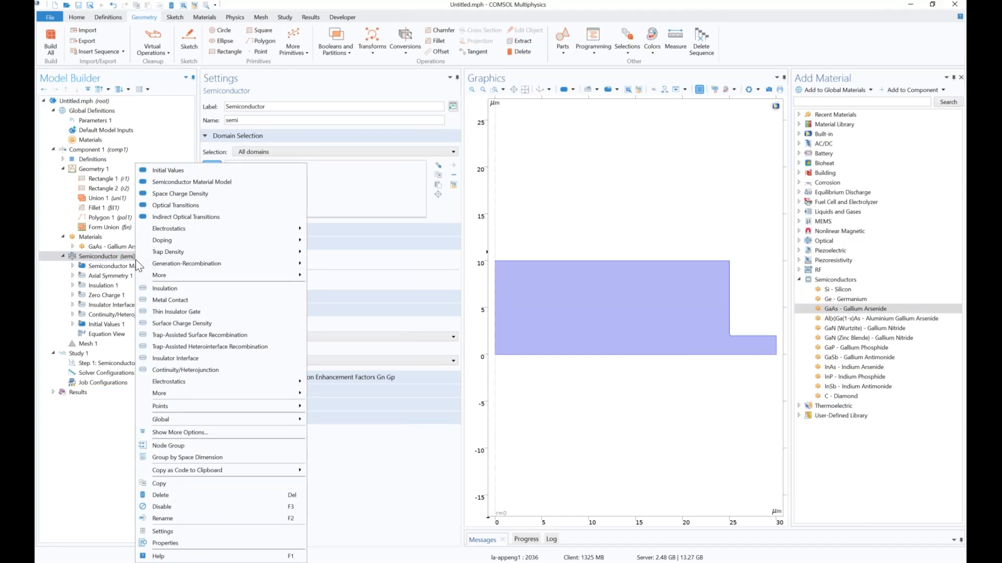
mouse_move(166, 243)
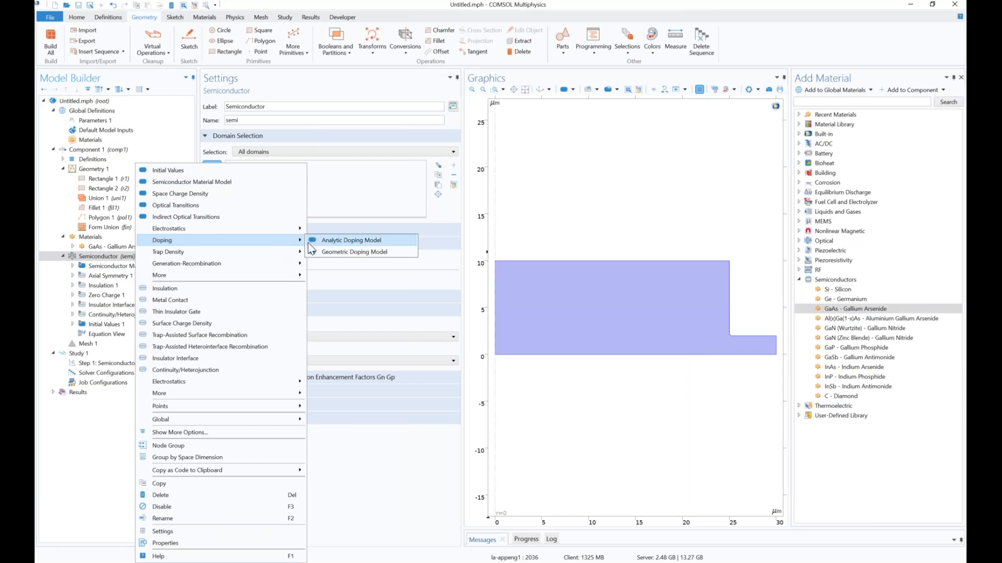
click(344, 242)
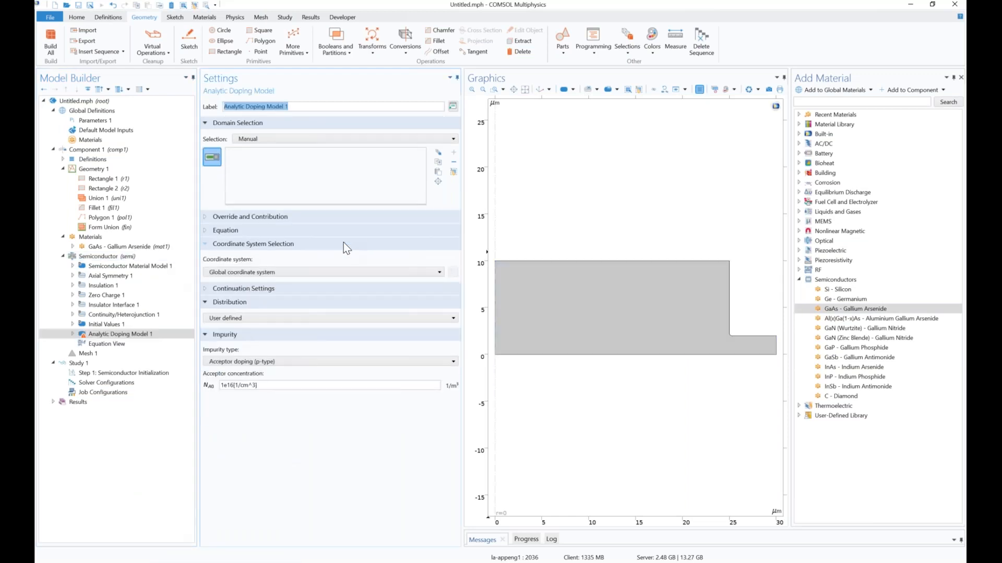
click(563, 283)
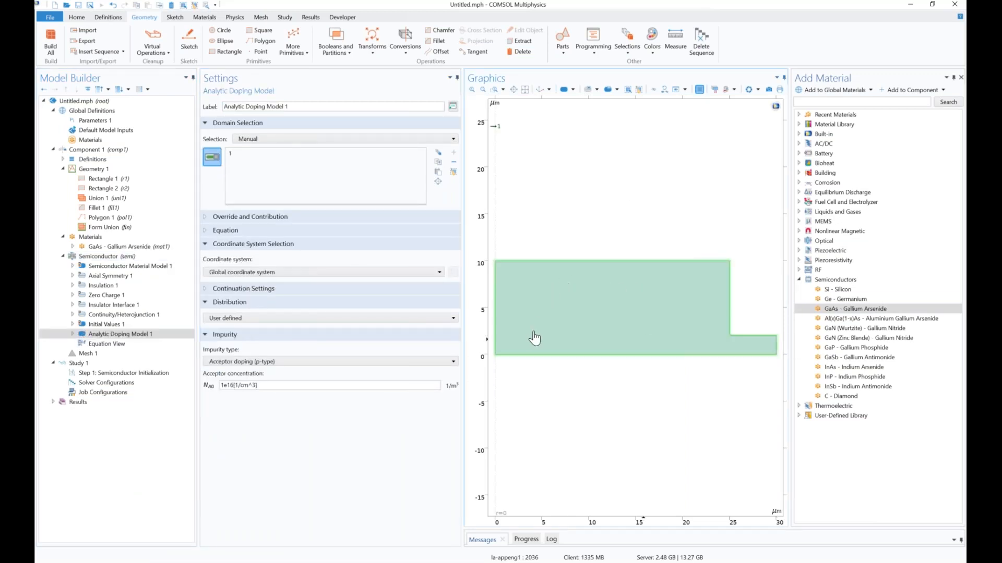
click(246, 318)
click(249, 338)
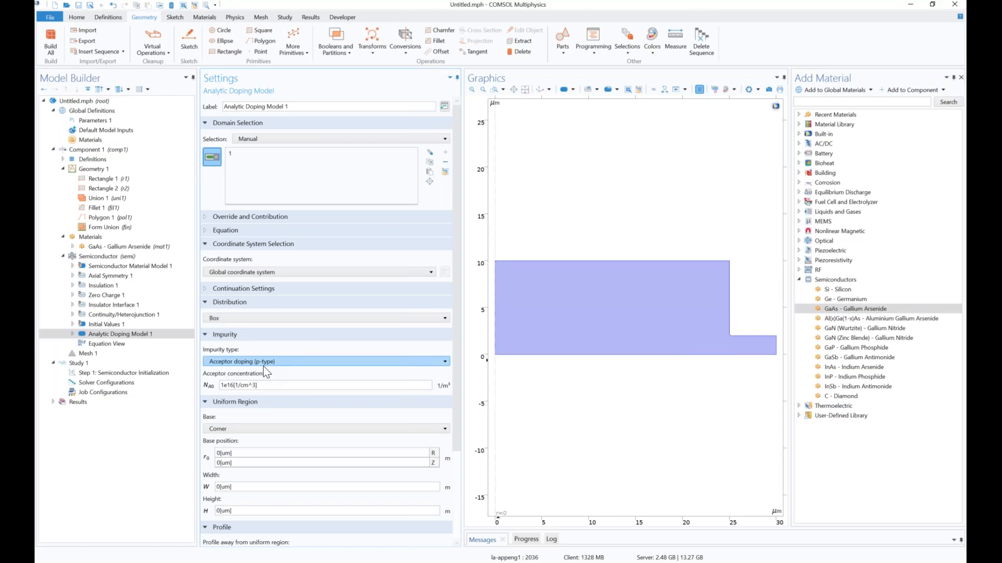
click(231, 385)
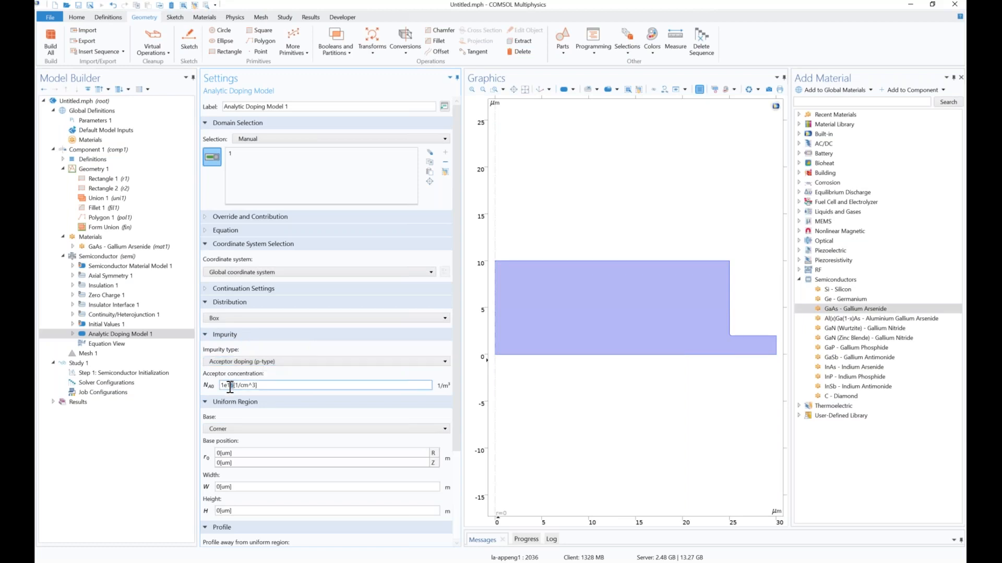
text(8)
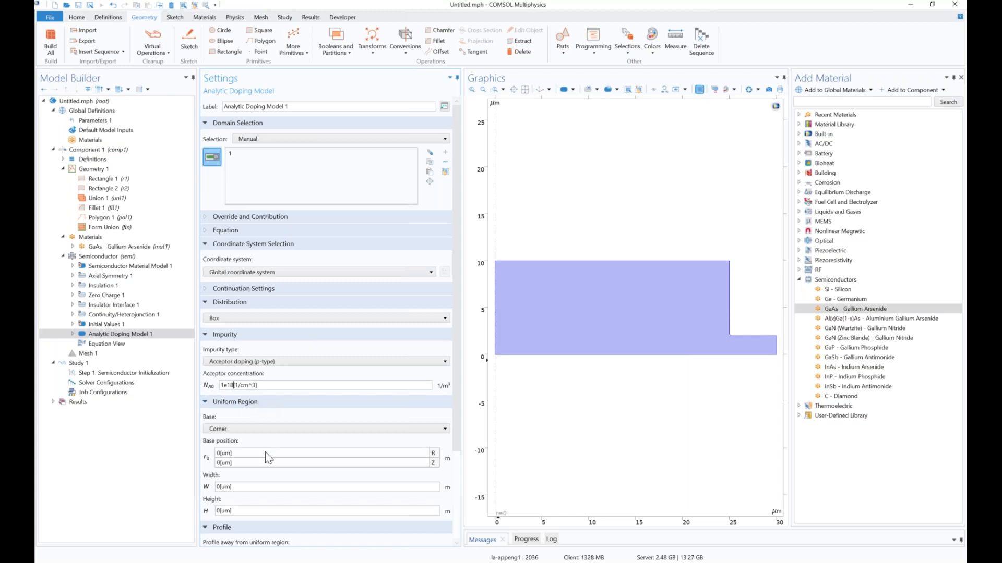
Set the uniform doping region's base Z position to h_dom-h_p, its width to w_dom and its height to h_p.
scroll(224, 462, down, 1)
scroll(224, 462, down, 1)
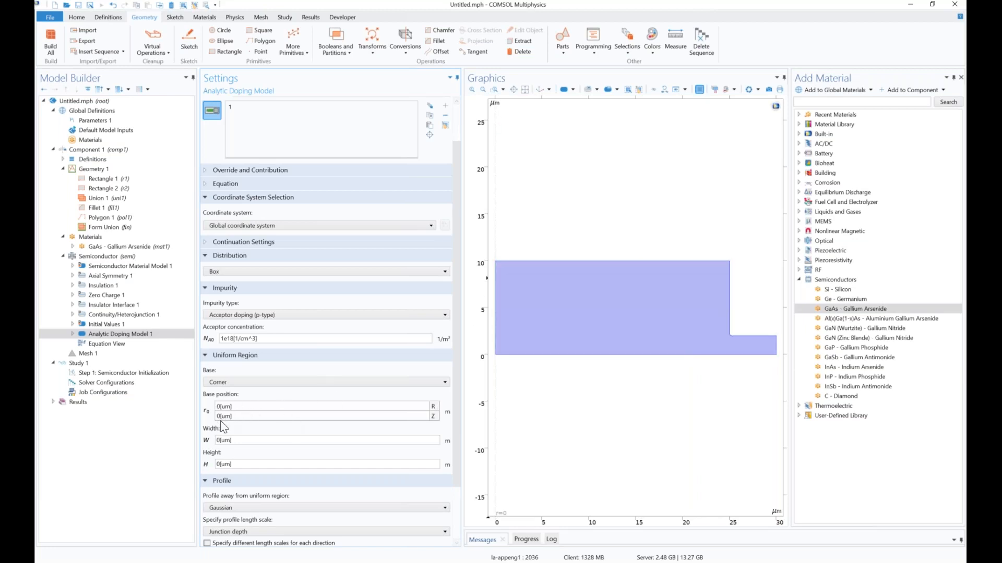
double_click(237, 417)
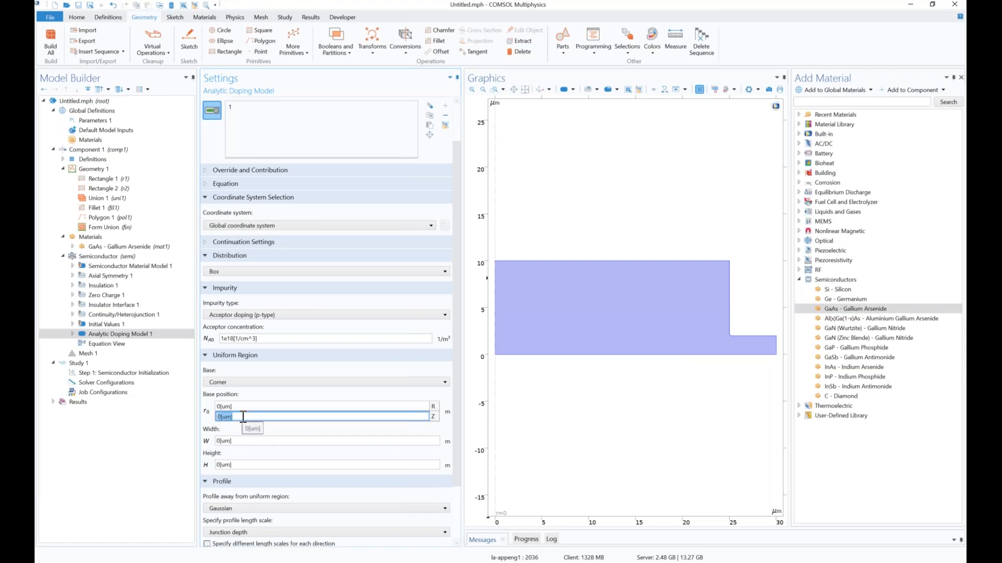
text(h_dom-h_p)
scroll(263, 431, down, 1)
click(249, 421)
double_click(253, 420)
text(w_dom)
click(262, 477)
drag(242, 442, 190, 445)
text(h_p)
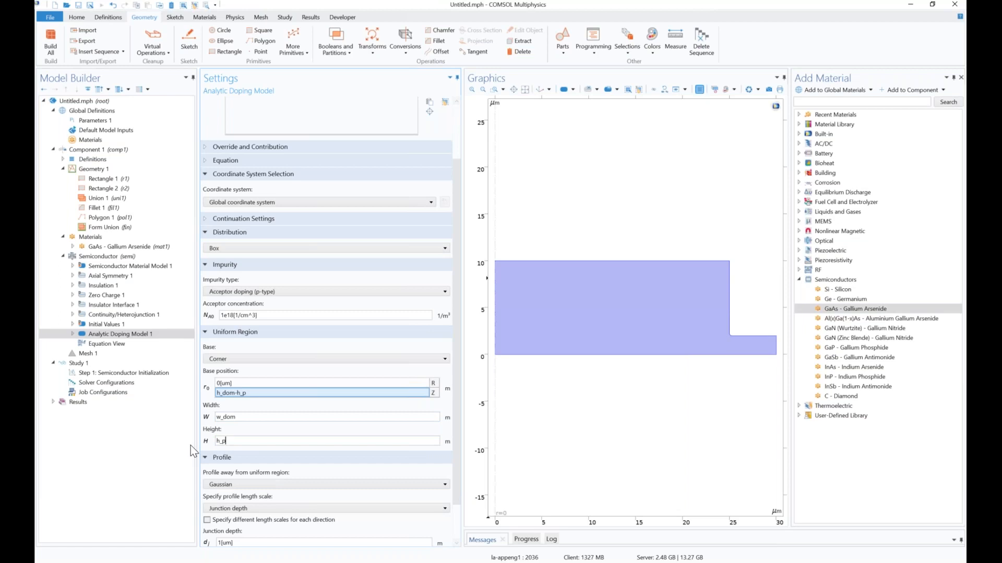
click(251, 441)
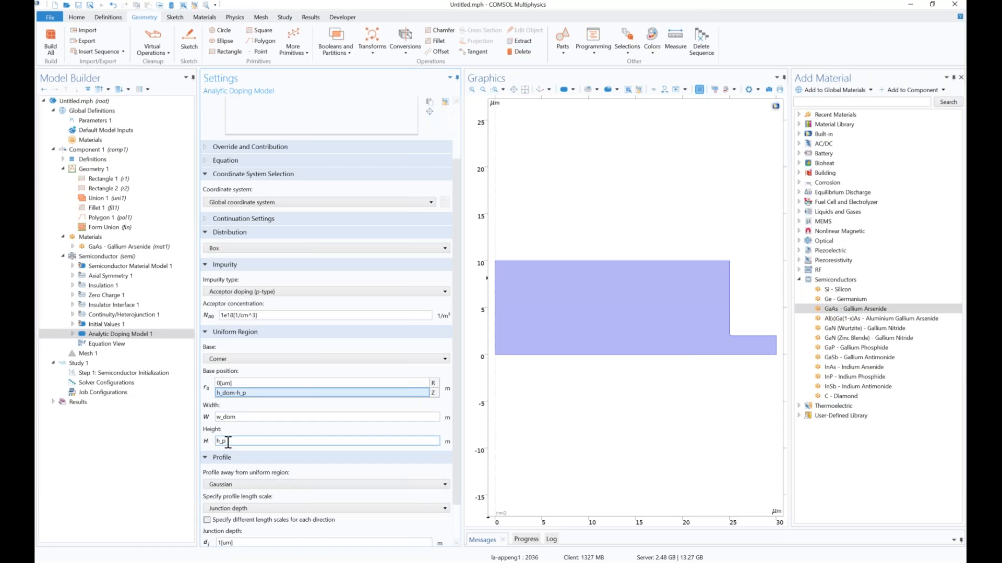
Specify the doping profile's length scale by Decay length and set the decay length to 2[um].
scroll(228, 441, down, 2)
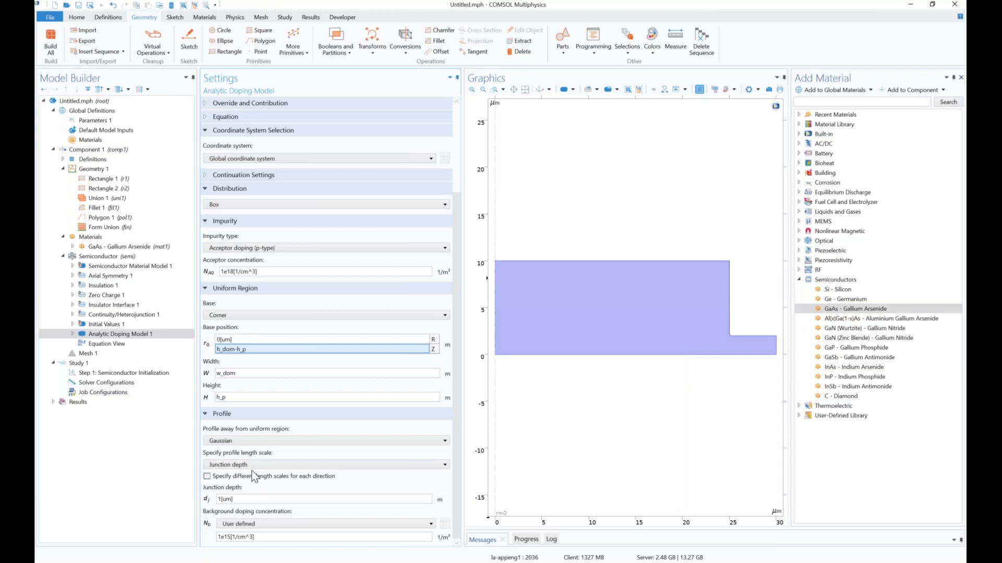
click(258, 468)
click(259, 479)
click(222, 538)
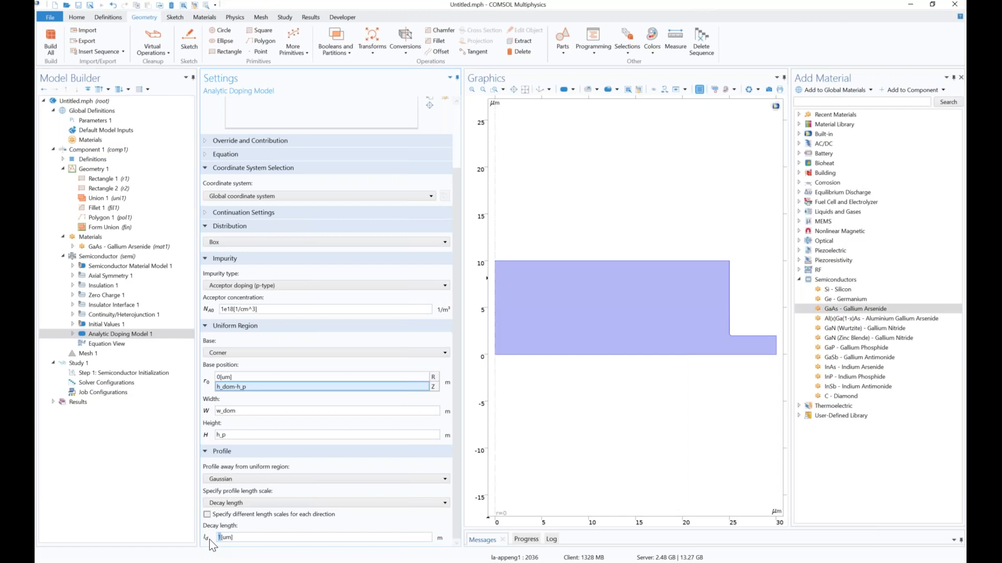
click(155, 452)
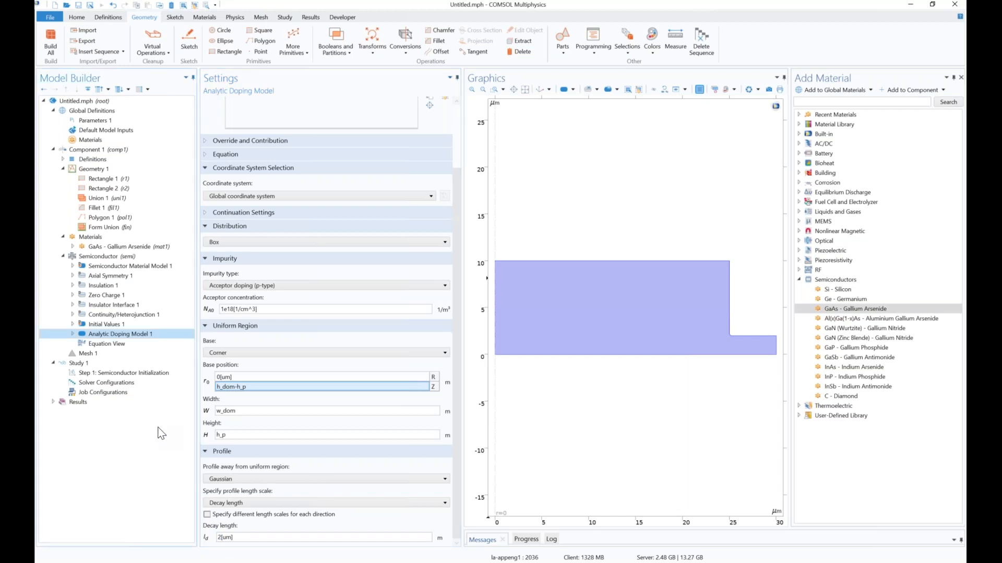
Label the analytic doping model "p Doping".
drag(458, 305, 458, 242)
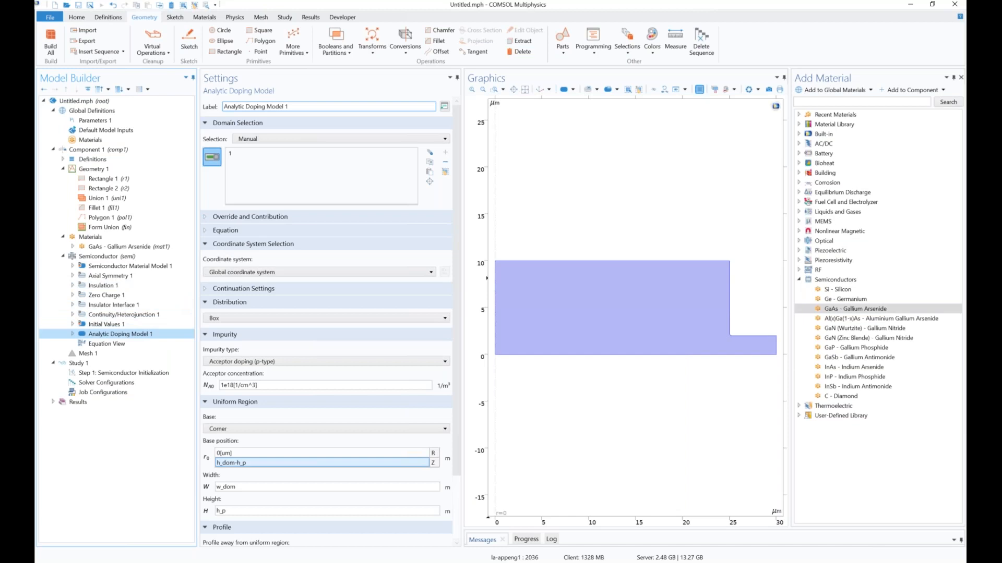
drag(302, 107, 157, 101)
text(p Doping)
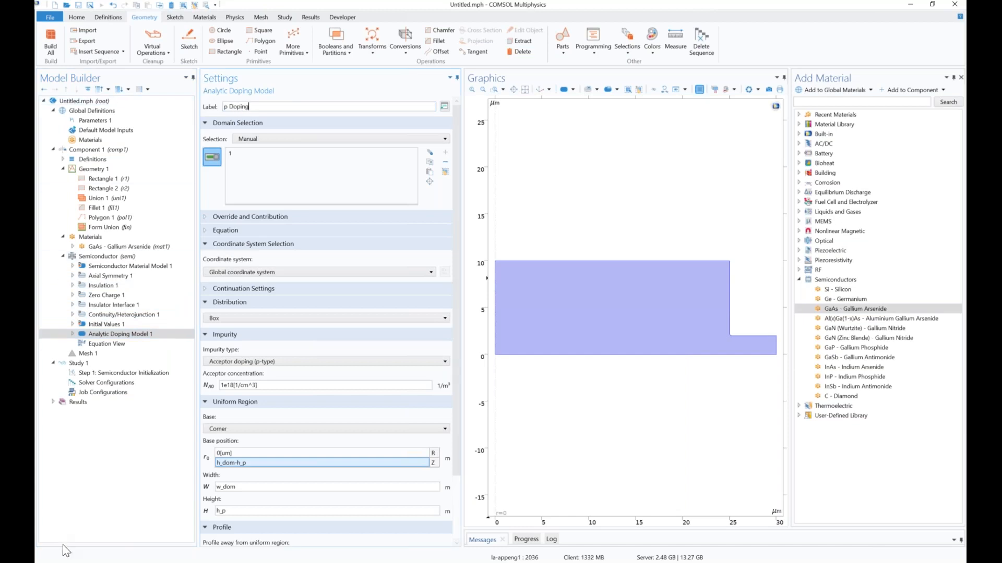
Add a second Analytic Doping Model to the Semiconductor physics, assign it to domain 1 and use a Box distribution.
click(155, 471)
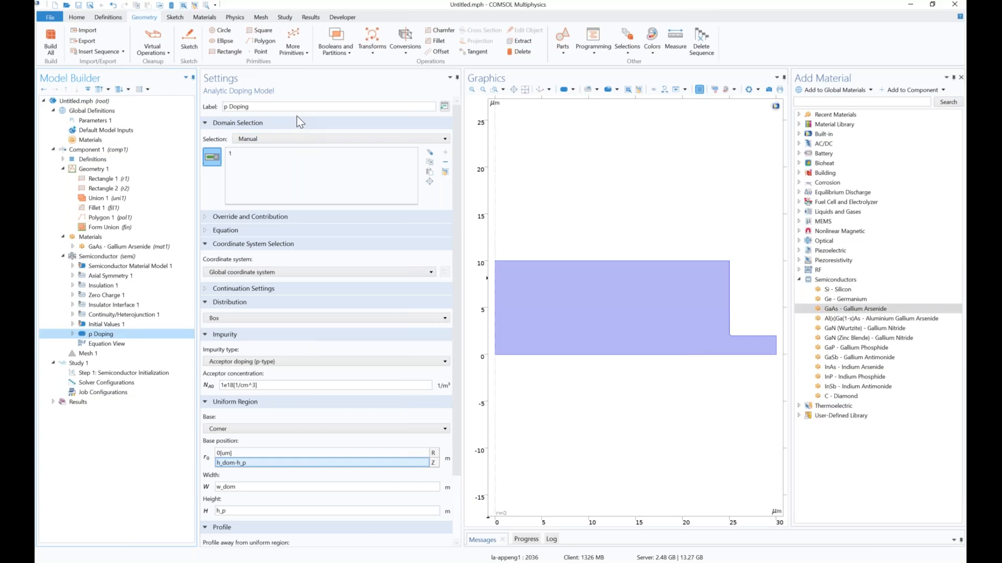
right_click(180, 256)
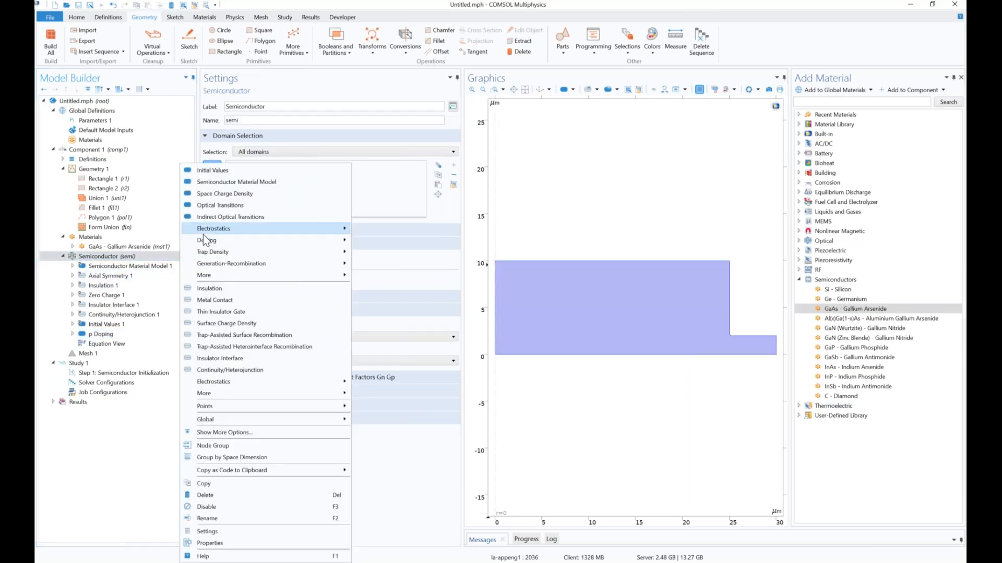
mouse_move(224, 240)
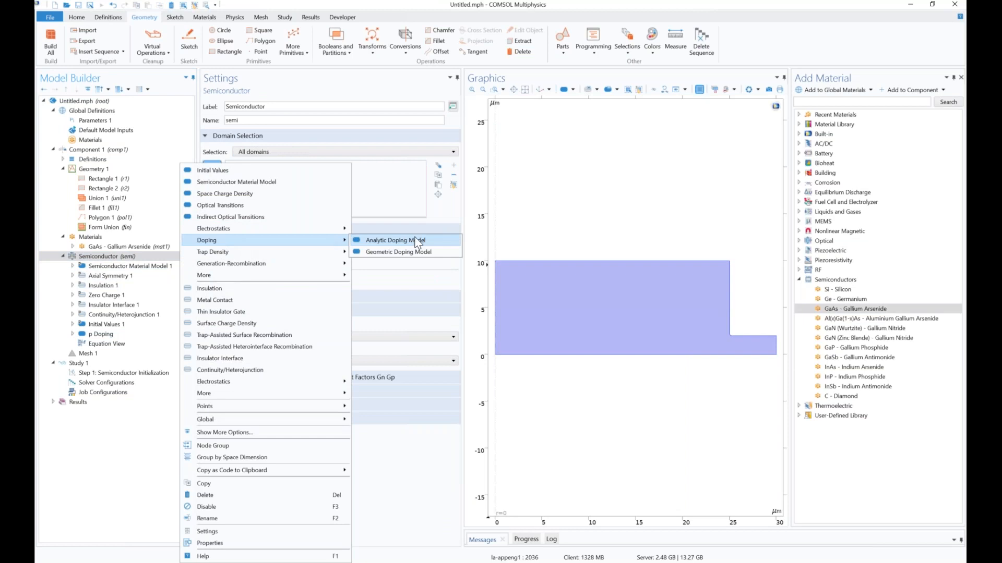
click(418, 241)
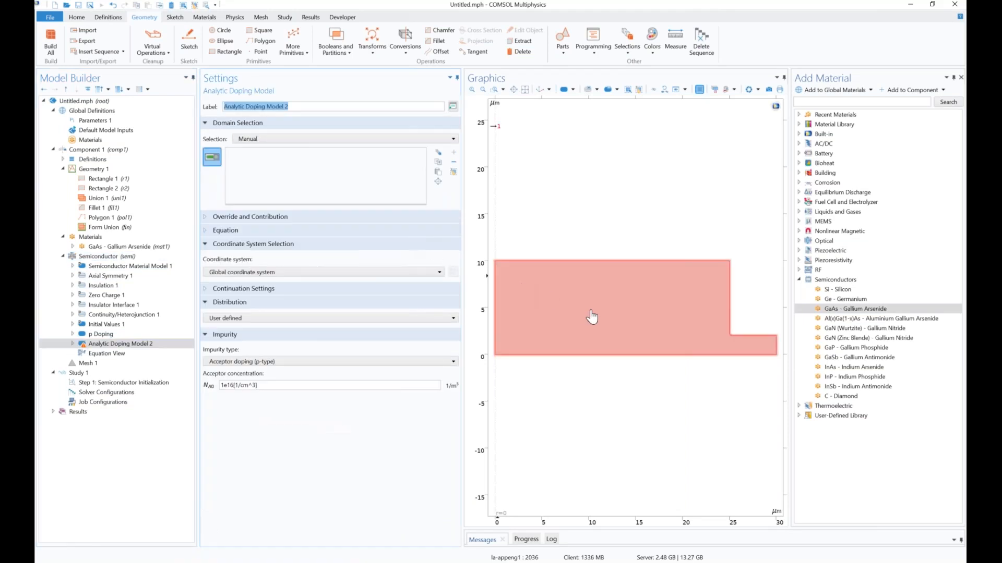
click(591, 310)
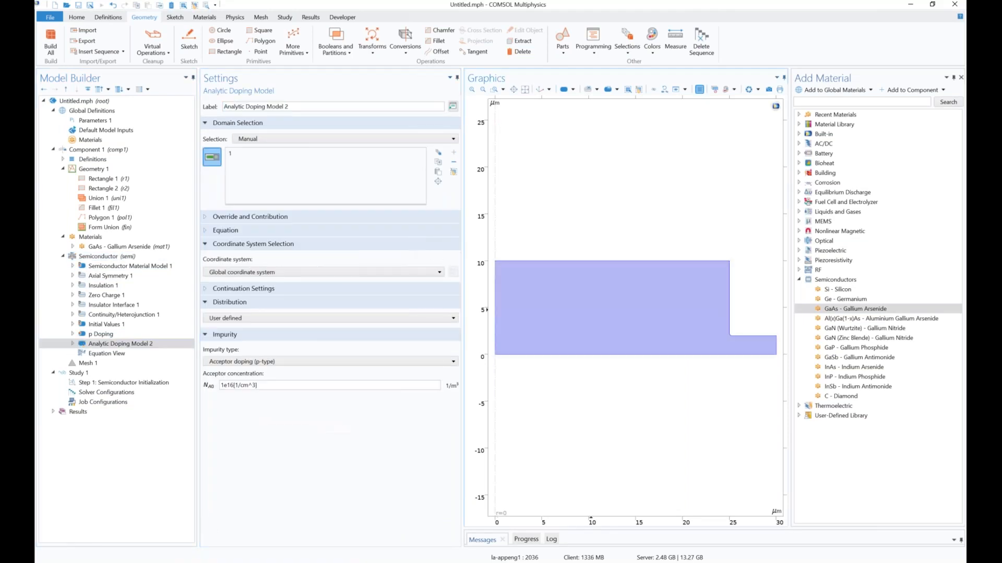
click(258, 321)
click(258, 338)
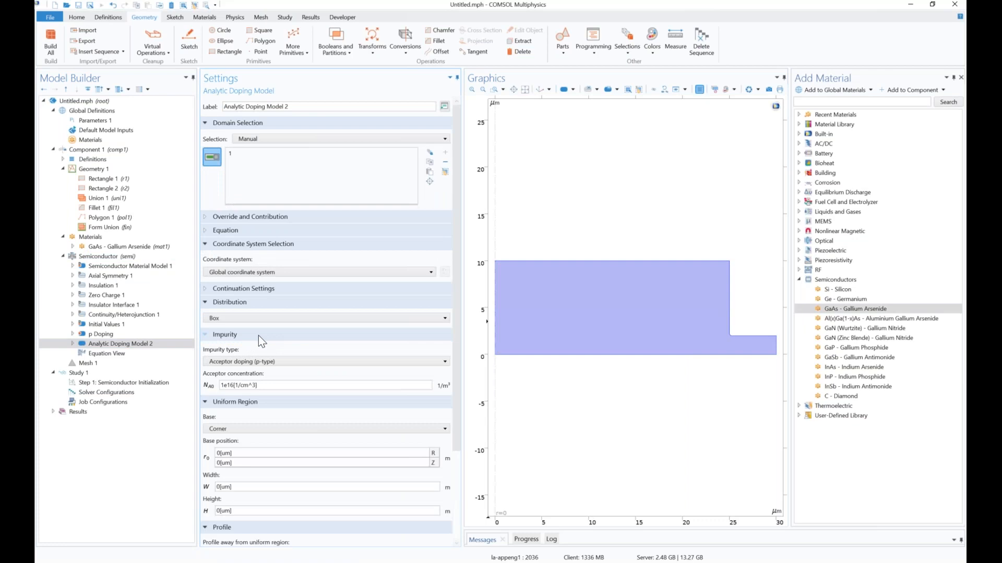
Set the second doping model's impurity type to Donor doping (n-type) with a donor concentration of 1e18[1/cm^3].
click(261, 362)
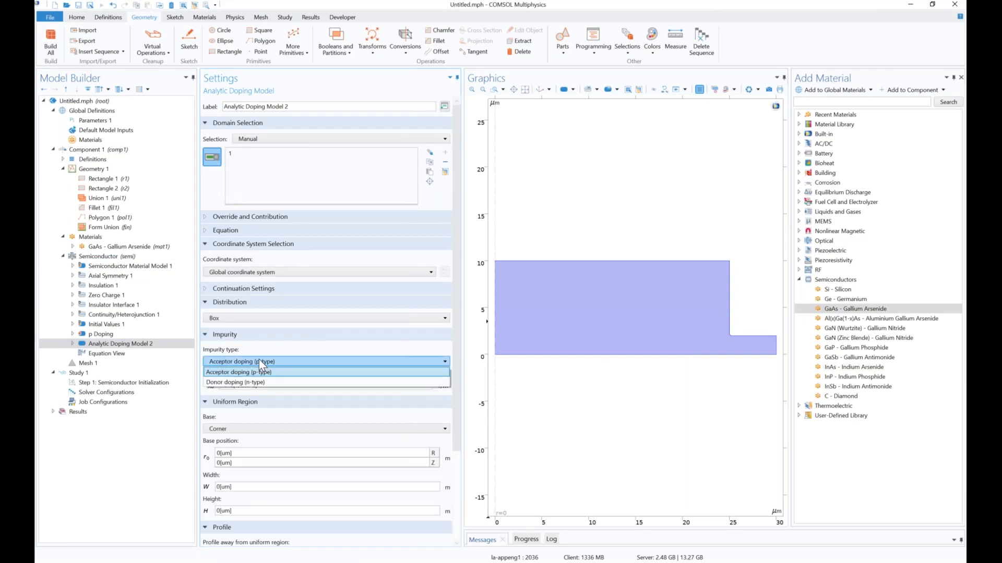
click(262, 382)
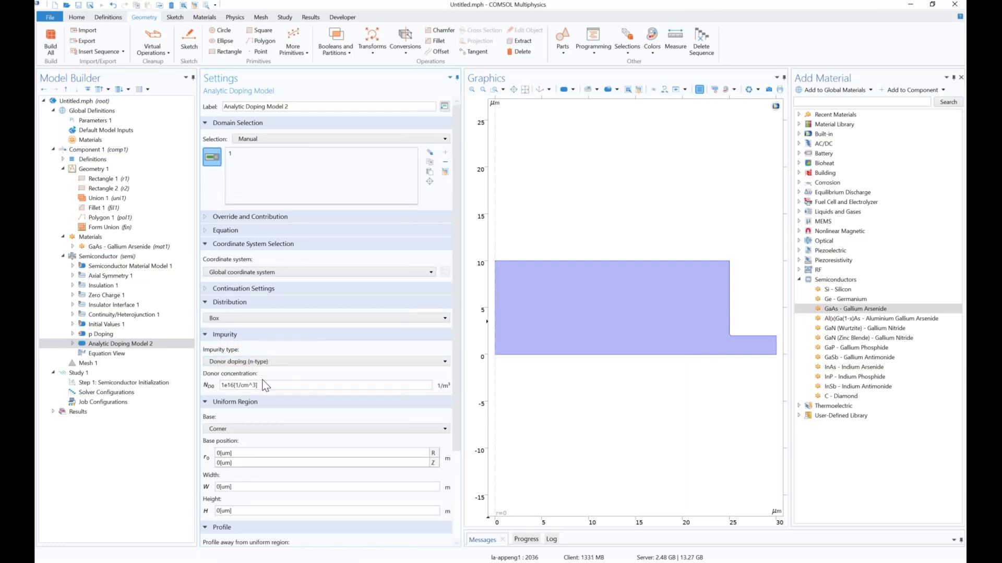
click(265, 386)
click(233, 385)
key(BackSpace)
text(8)
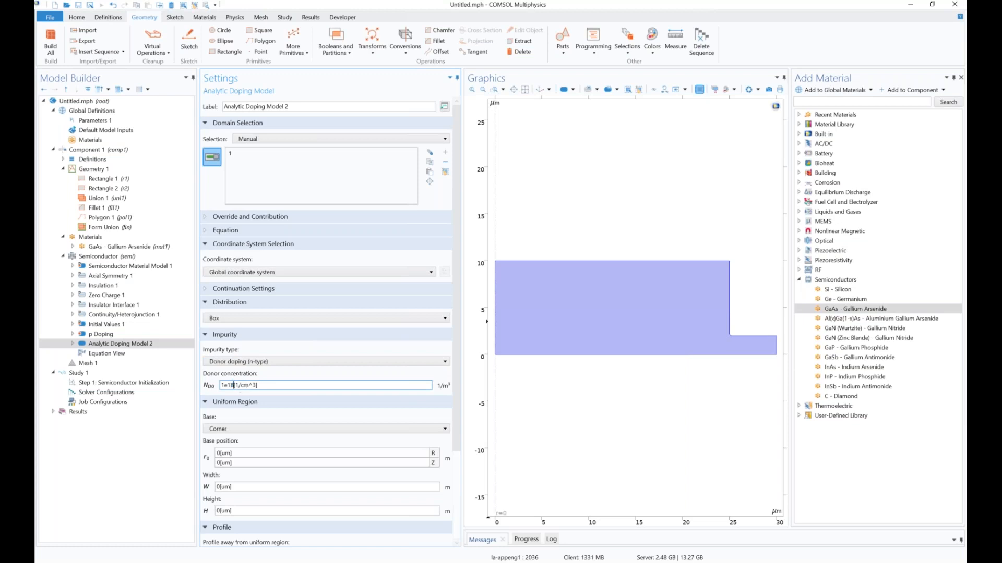
Set the donor doping's uniform region width to w_dom+w_con_n and its height to h_dom-h_p.
scroll(233, 361, down, 1)
scroll(331, 322, down, 1)
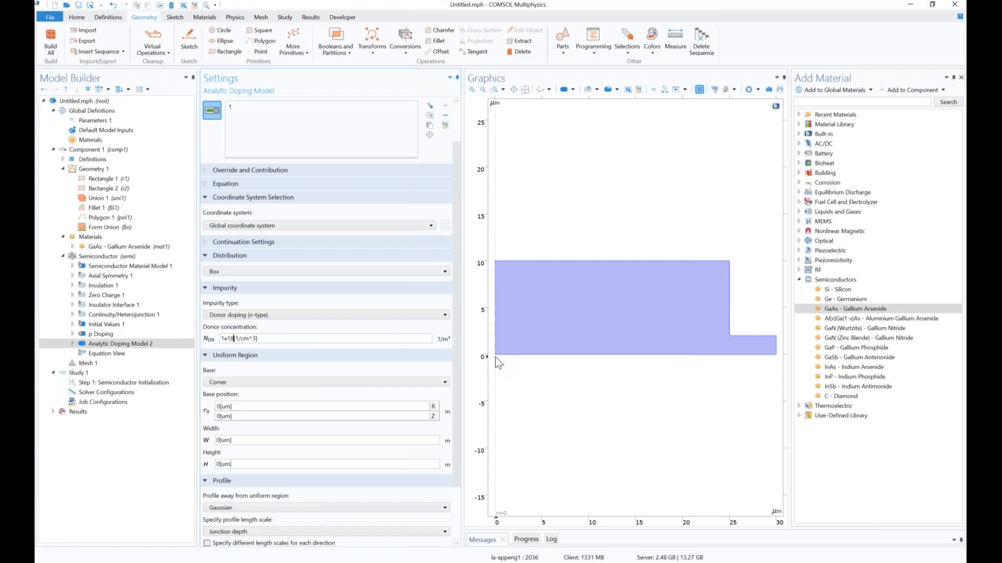
scroll(249, 420, down, 1)
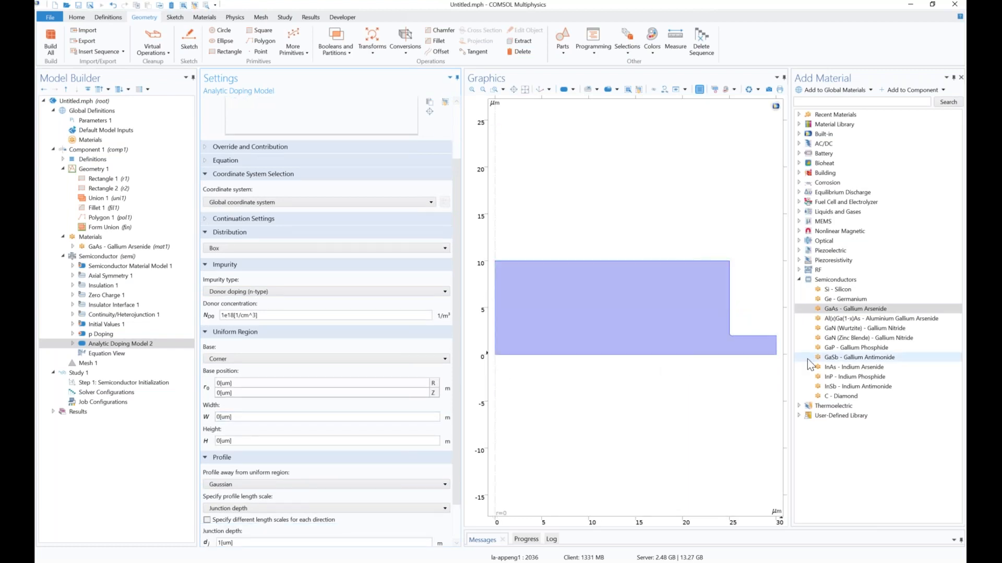
triple_click(272, 417)
text(w_d)
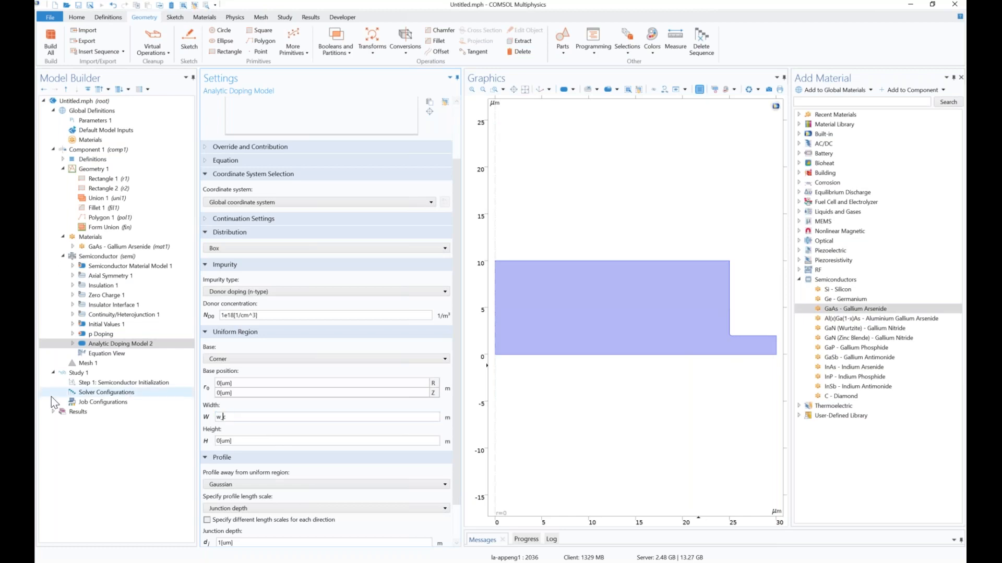
text(om+w_con_n)
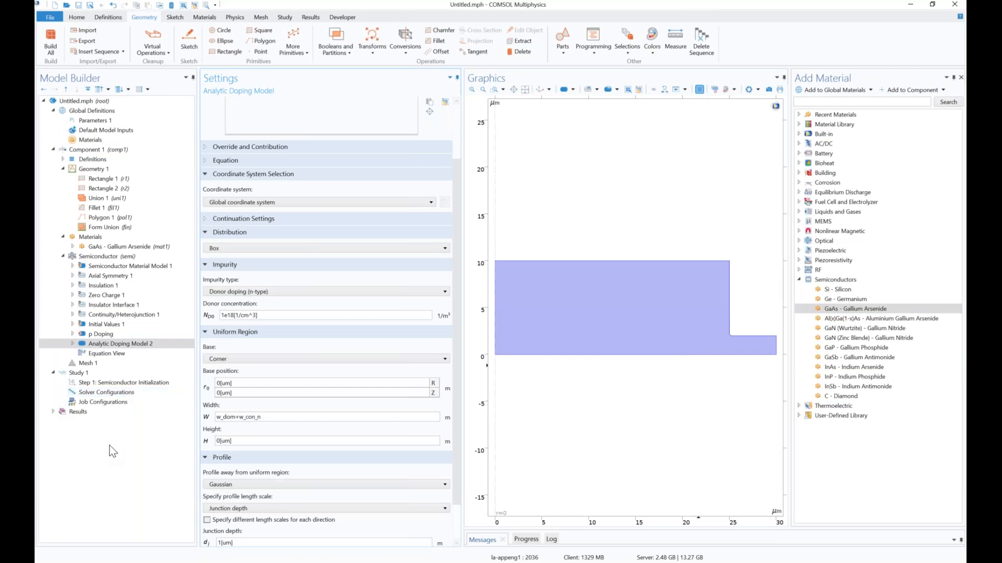
click(239, 441)
double_click(231, 442)
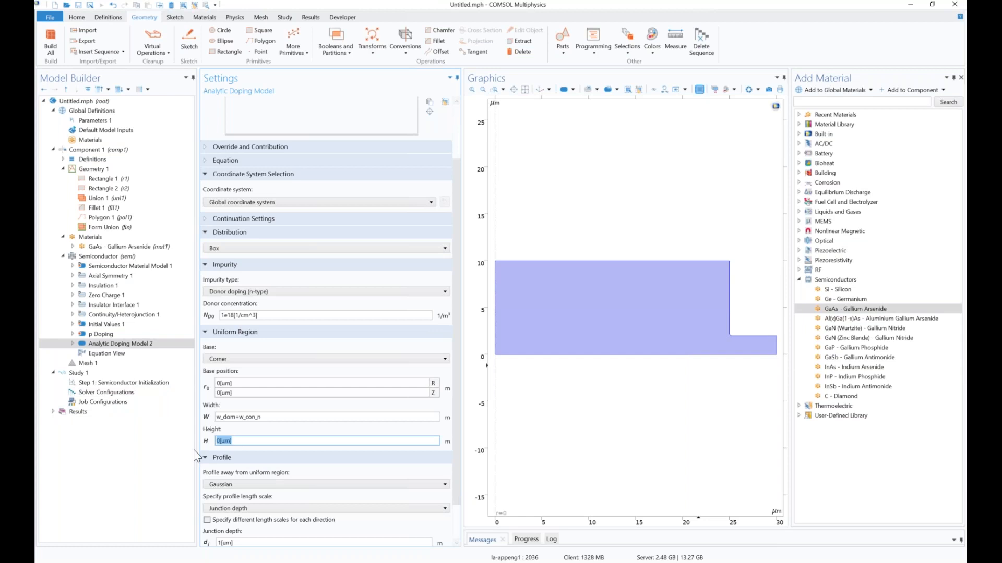
text(h_dom-h_p)
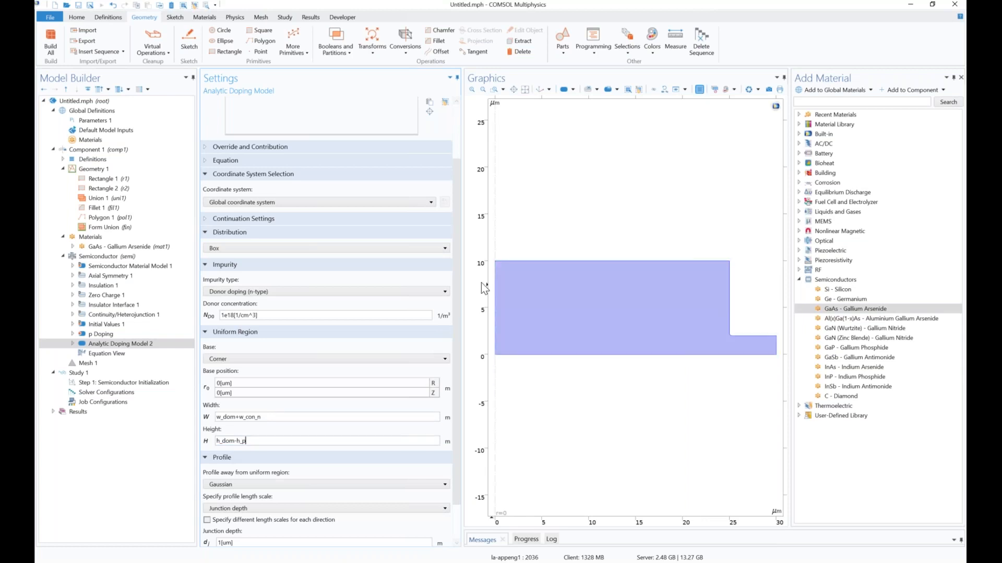
click(520, 308)
Specify the donor doping's profile length scale by Decay length and set the decay length to 2[um].
click(284, 509)
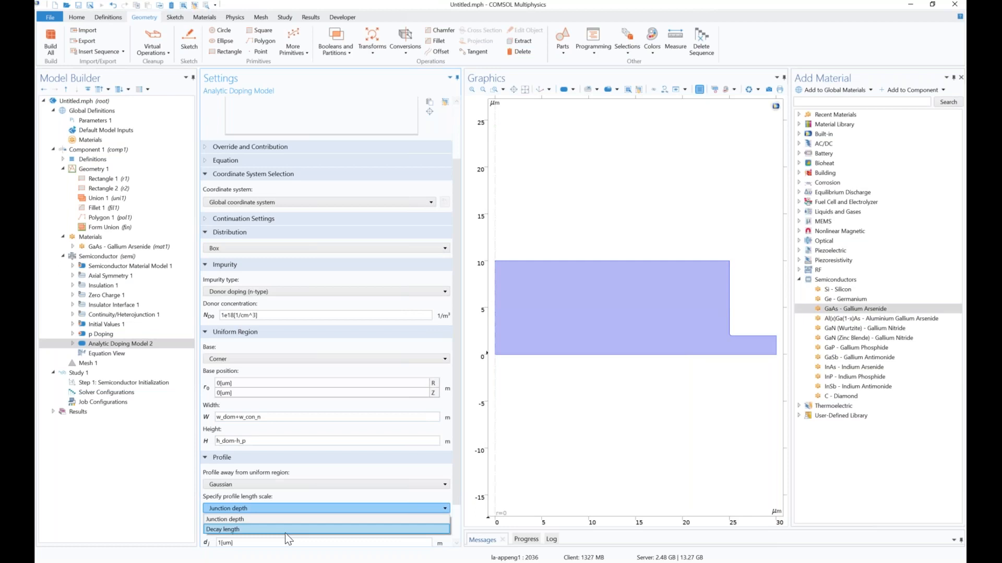
click(285, 532)
drag(221, 538, 215, 538)
text(2)
click(182, 509)
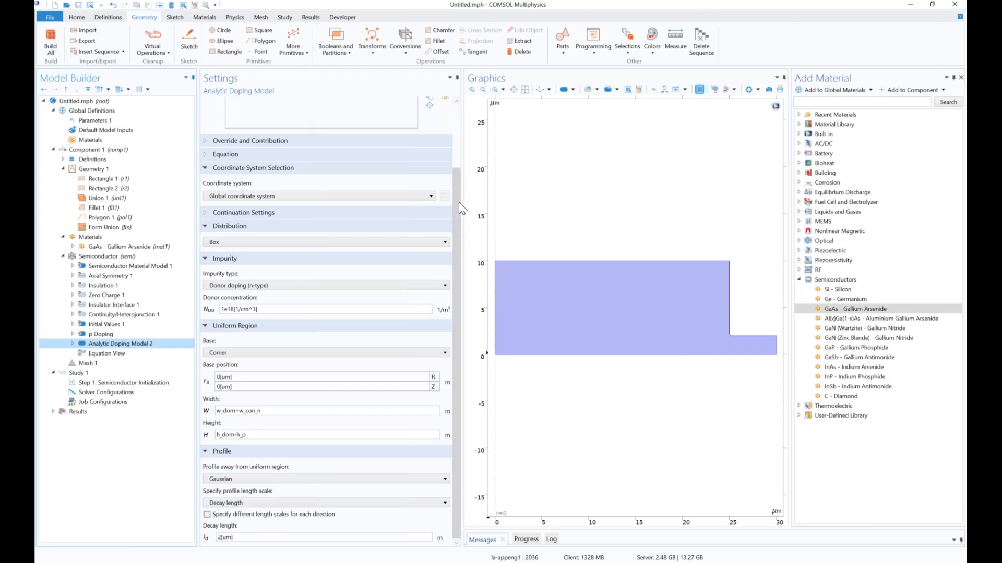
Label the second analytic doping model "n Doping".
scroll(459, 203, up, 3)
triple_click(302, 106)
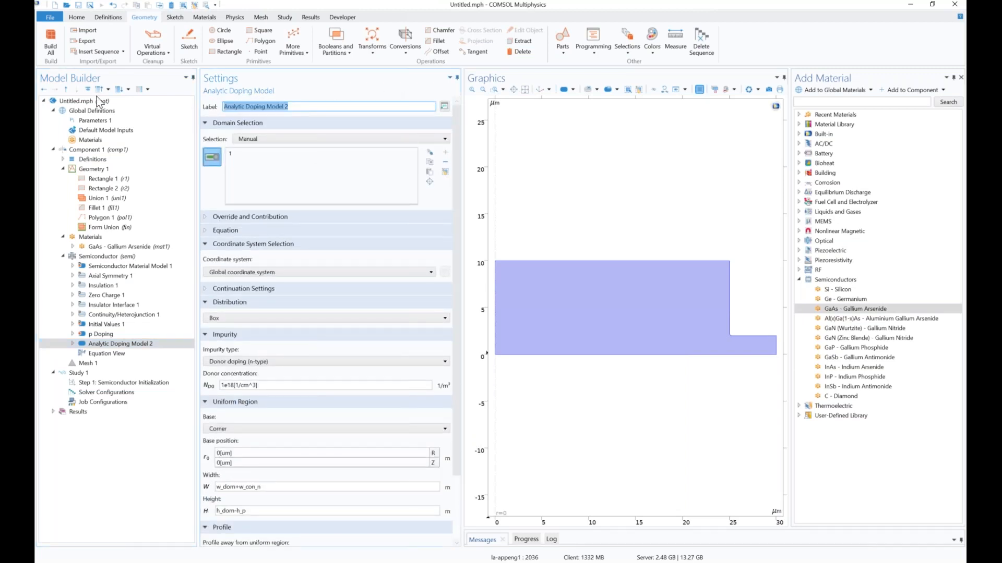
text(n Doping)
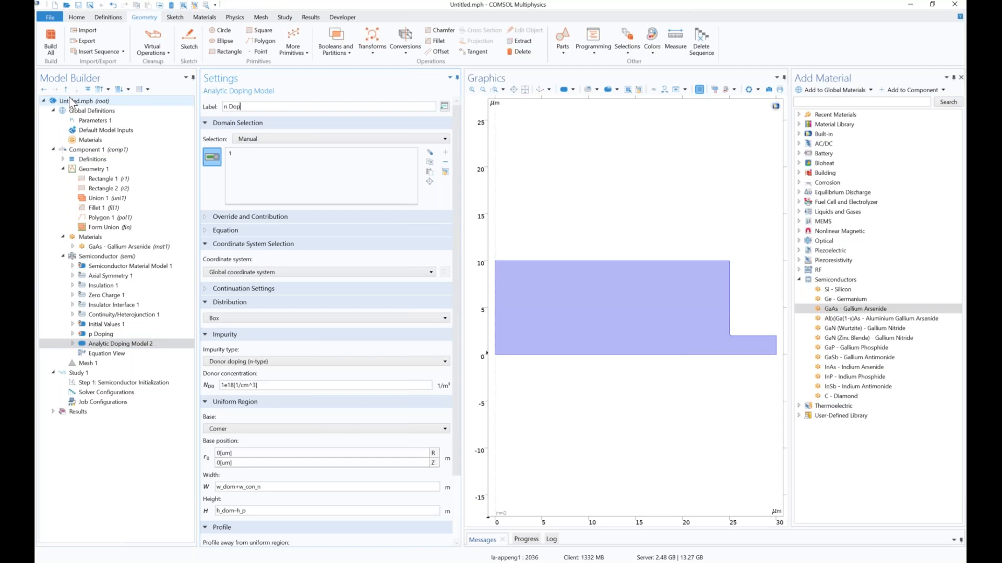
click(131, 453)
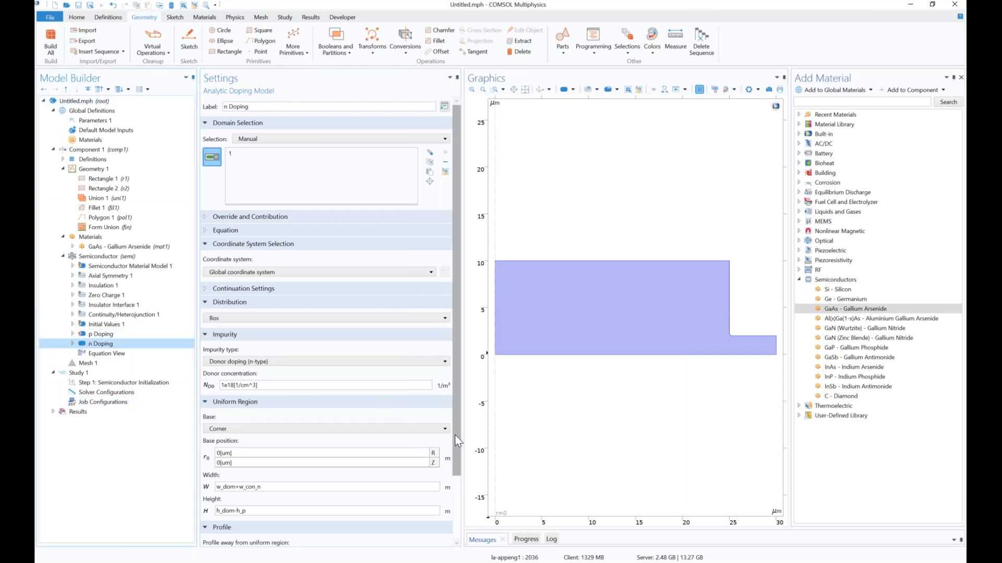
drag(456, 438, 462, 520)
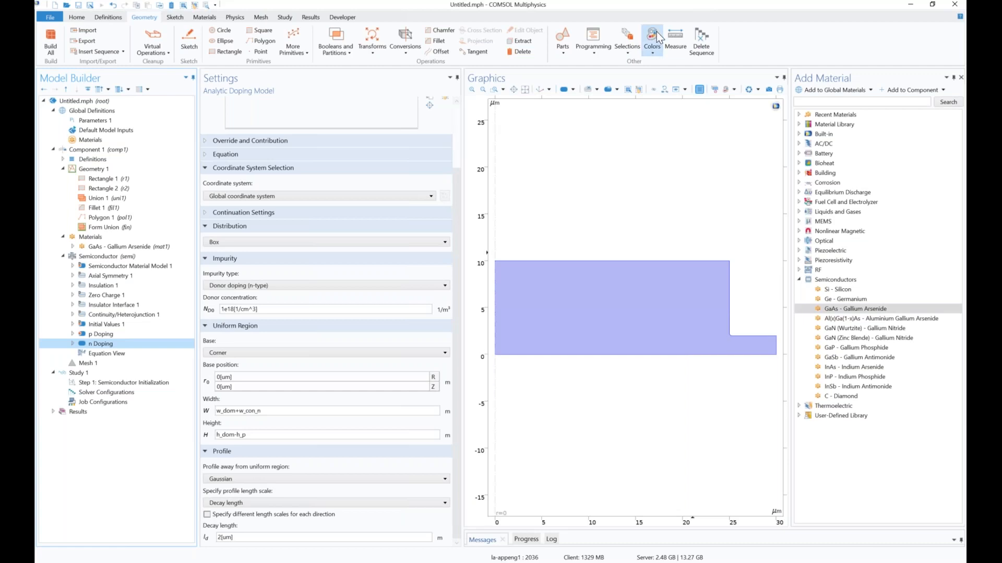
Add a Stationary study to the model.
click(282, 18)
click(98, 42)
click(834, 130)
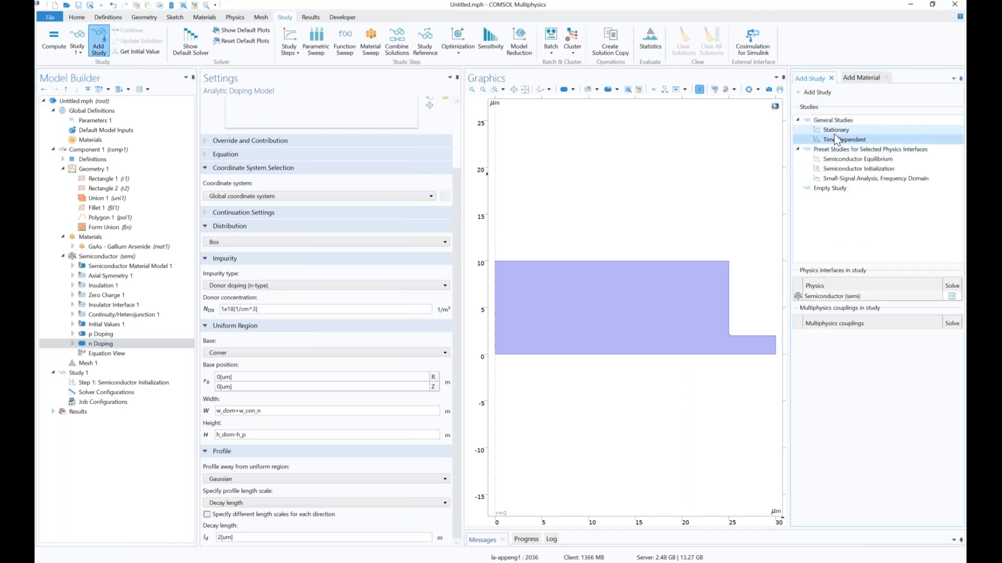
click(812, 93)
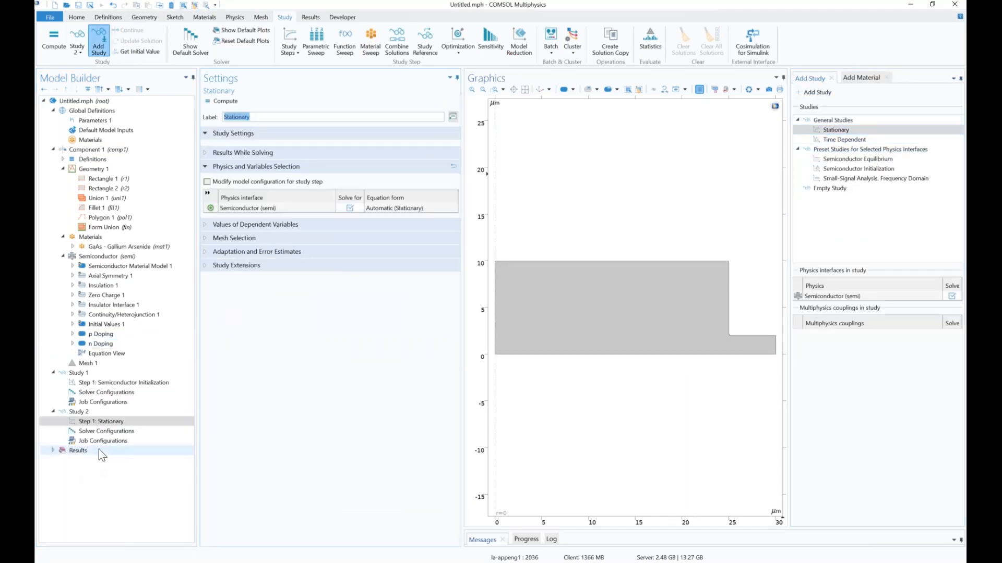
Get the initial value for Study 2's Stationary step and examine the electron concentration plot to check the doping.
right_click(116, 425)
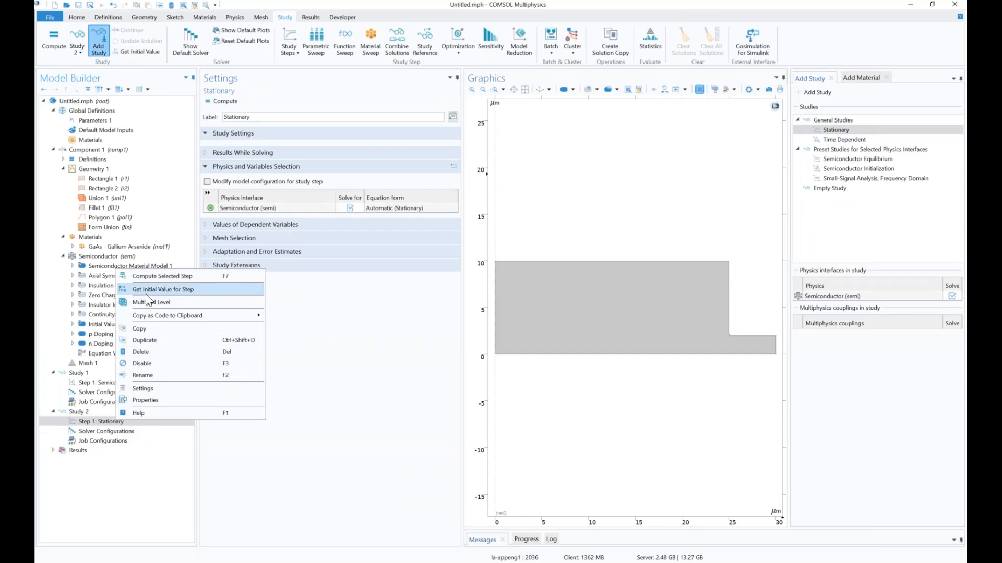
click(155, 291)
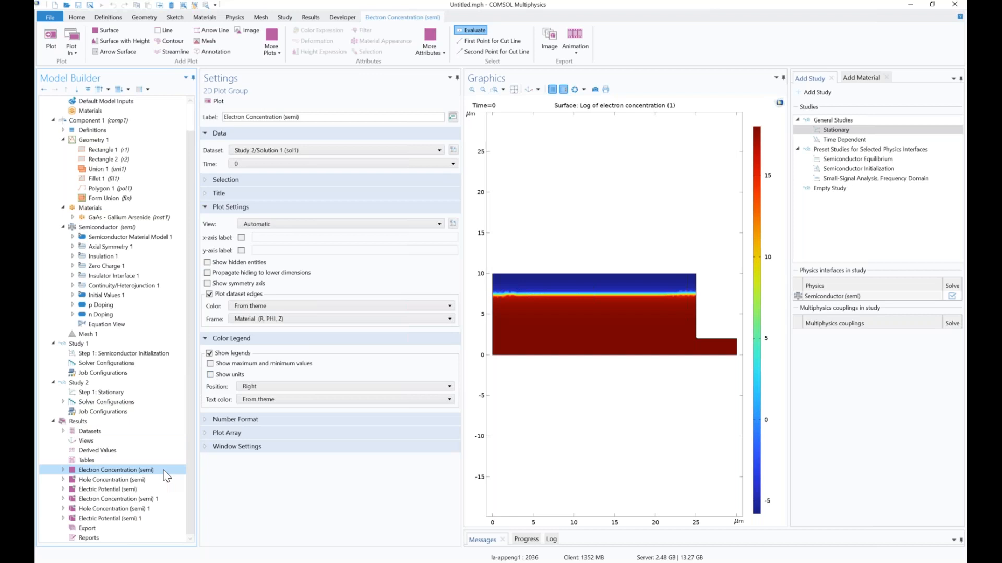
click(162, 478)
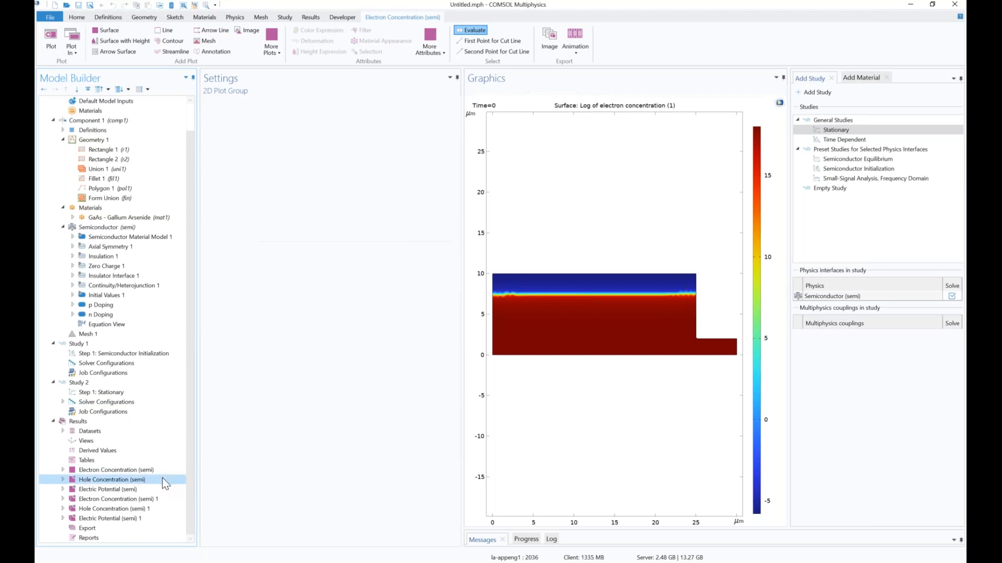
click(161, 473)
click(161, 478)
click(163, 473)
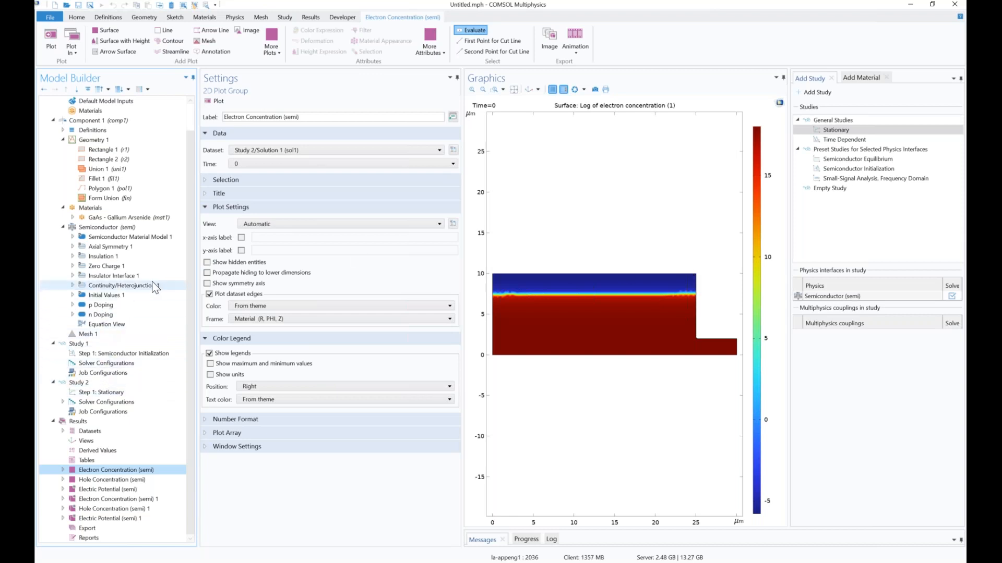
Delete all solver configurations of Study 2.
right_click(146, 403)
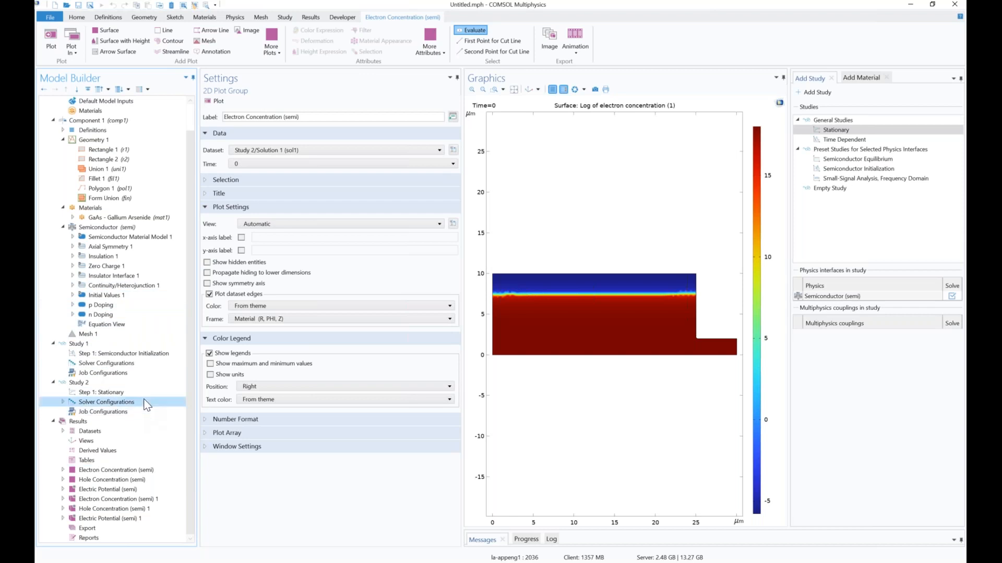
click(204, 452)
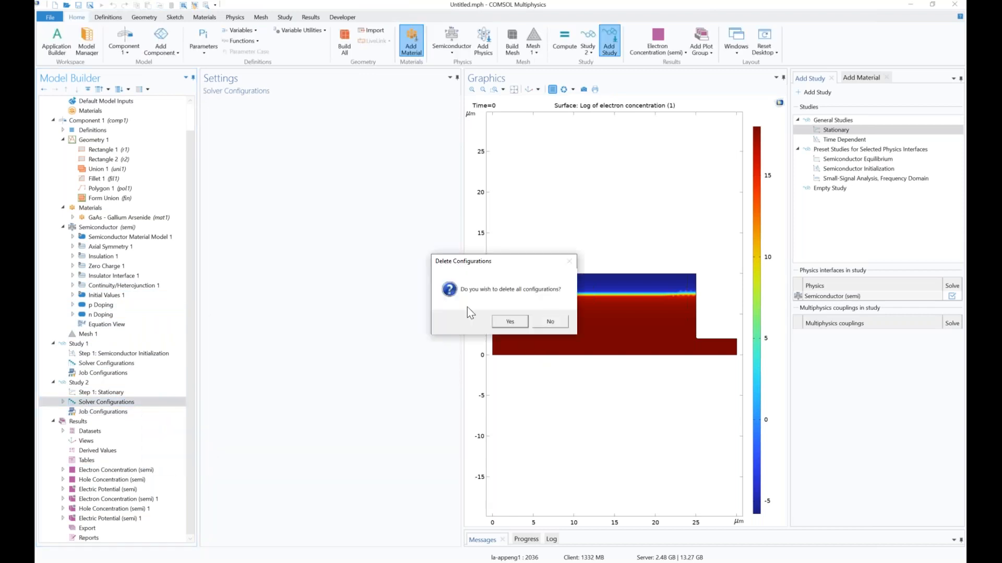
click(502, 325)
click(519, 320)
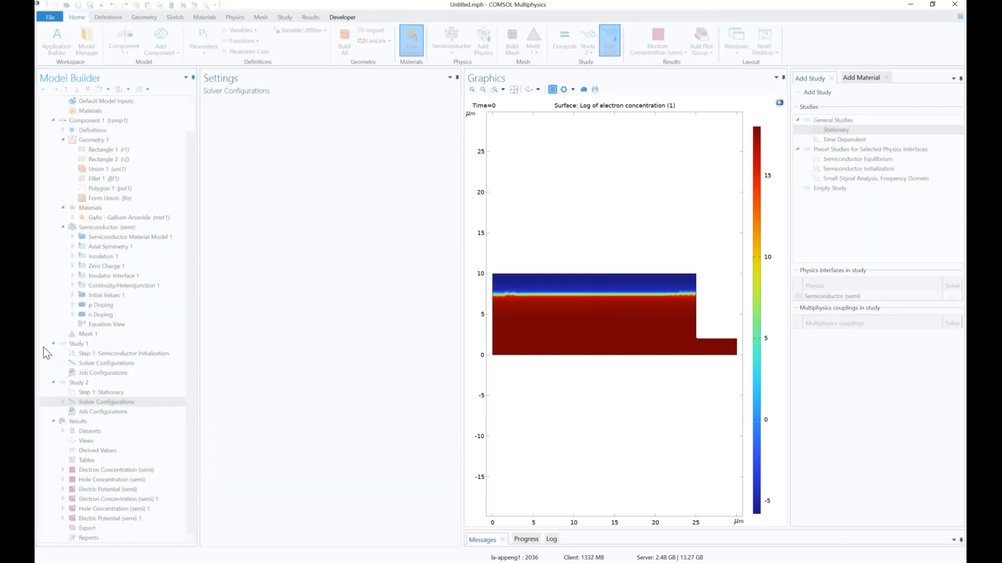
Add a Metal Contact to the Semiconductor physics, inspect its contact type options and keep Ideal ohmic.
click(118, 337)
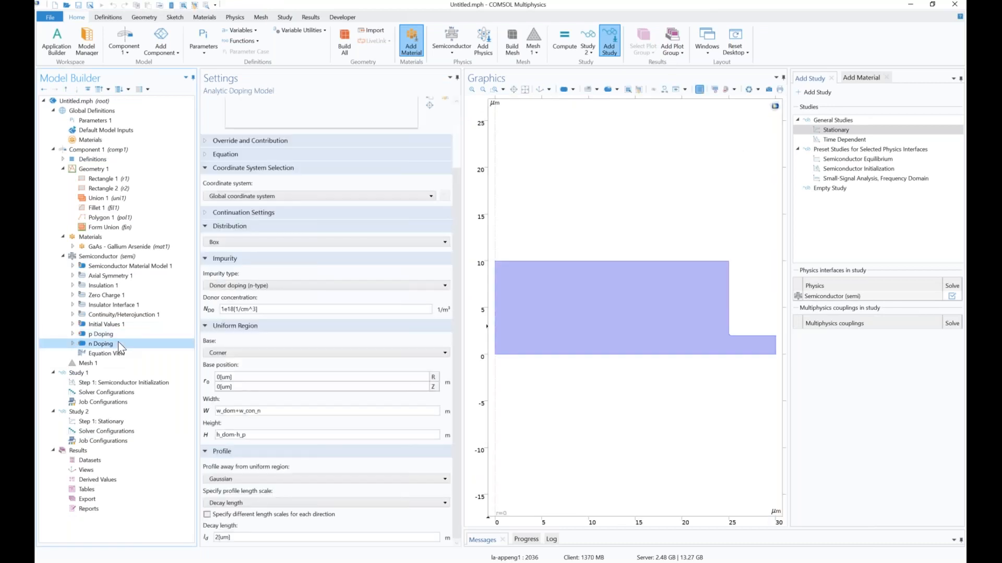
right_click(145, 258)
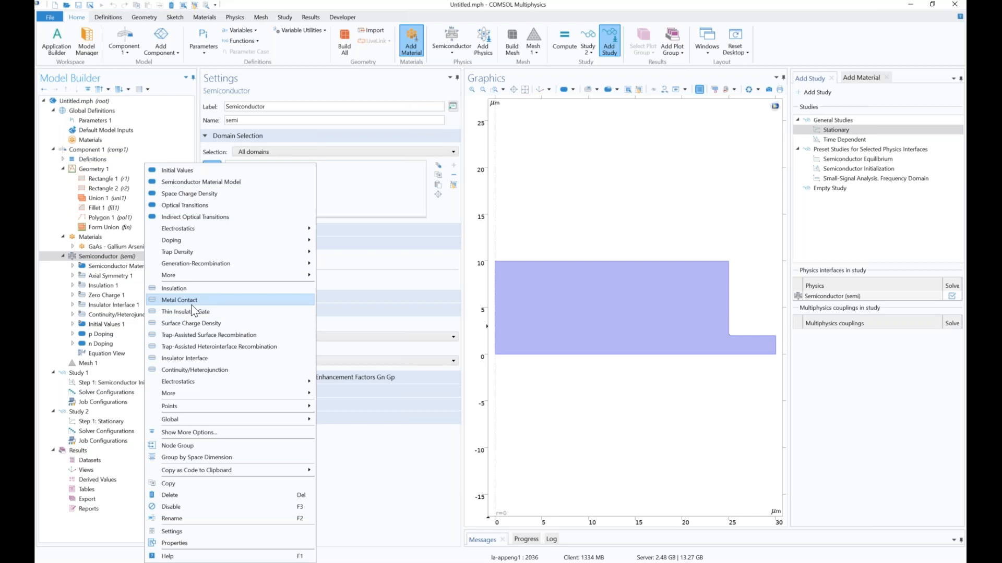
key(Escape)
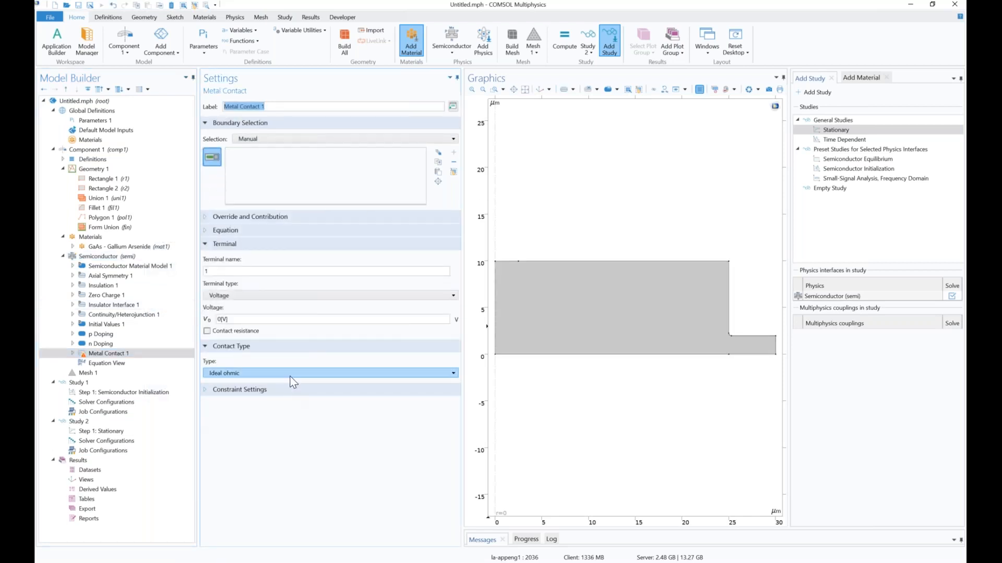
click(290, 376)
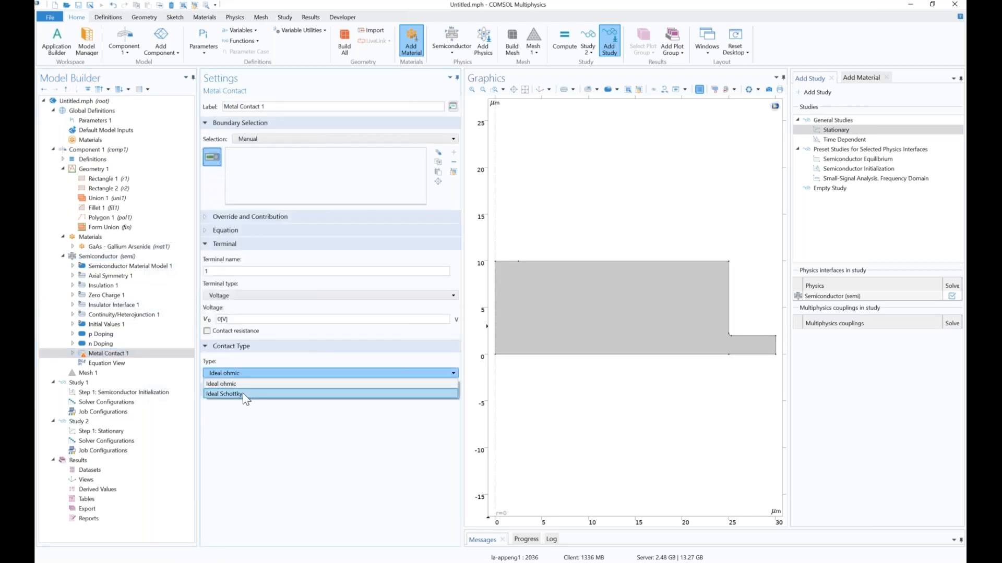
click(270, 360)
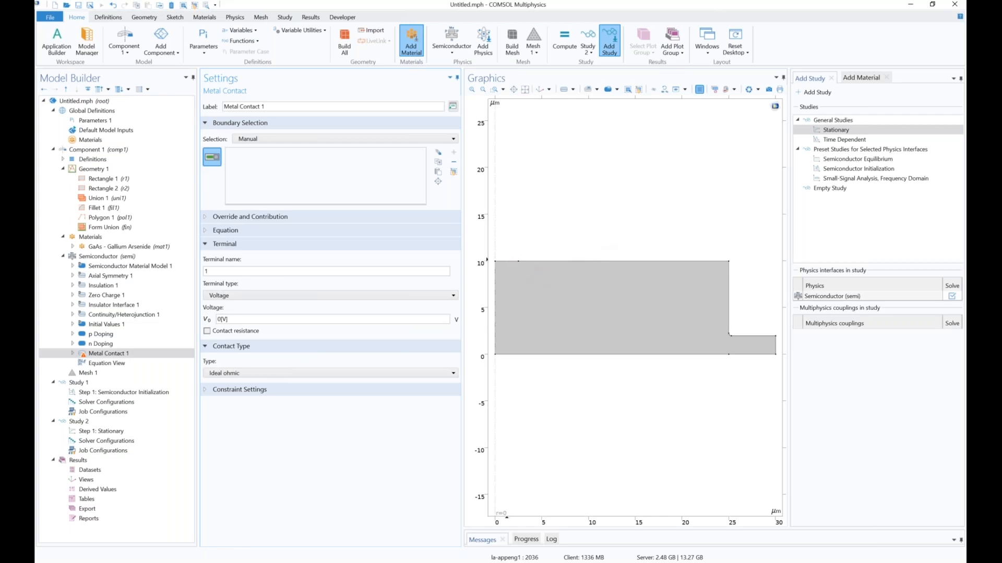
Assign the first metal contact to the short segment of the upper boundary near the symmetry axis and set its voltage to V_p.
click(503, 261)
drag(237, 319, 149, 288)
text(V_p)
Add a second Metal Contact on the upper edge of the thin outer ledge and set its voltage to V_n.
click(153, 255)
right_click(154, 256)
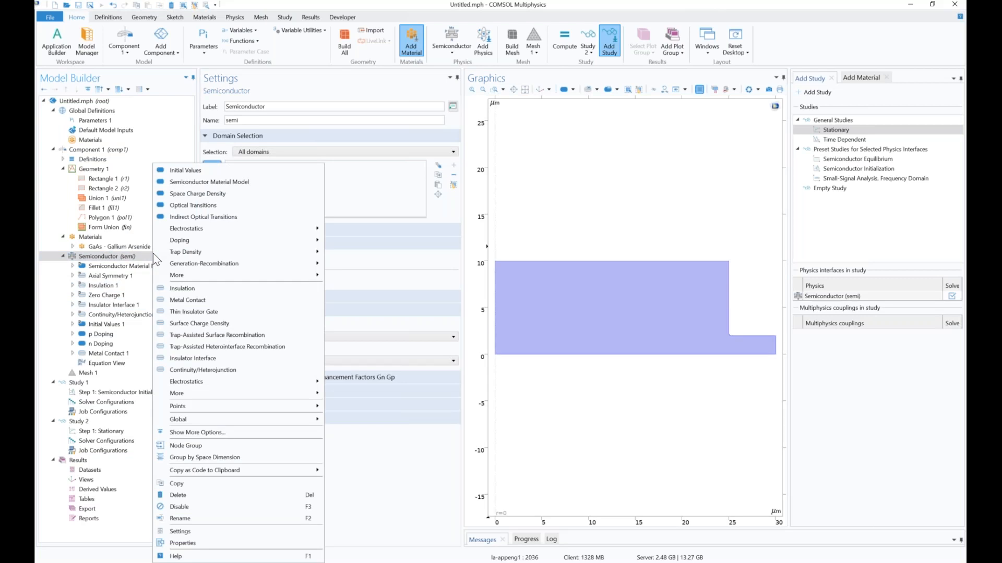
click(283, 301)
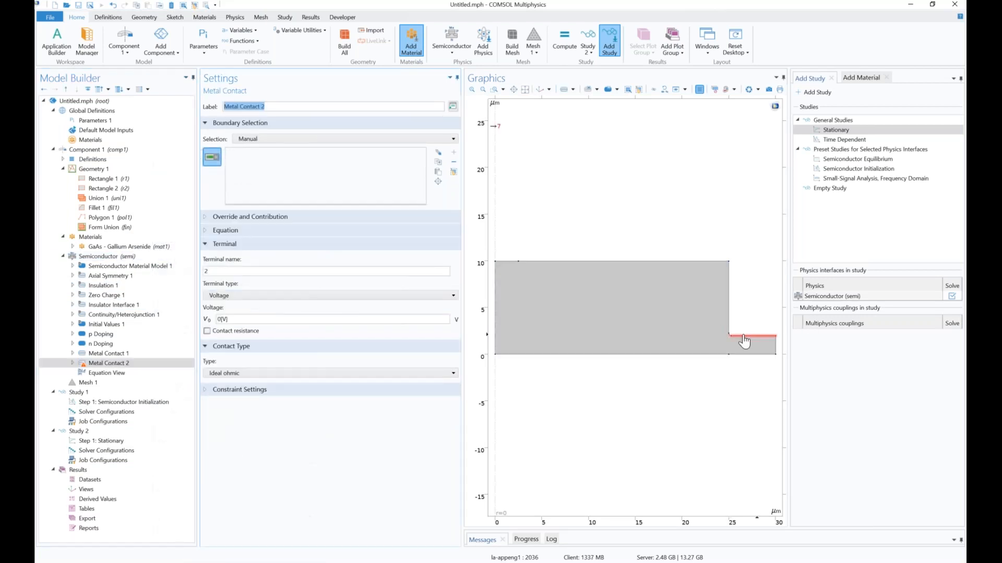
click(743, 339)
click(231, 319)
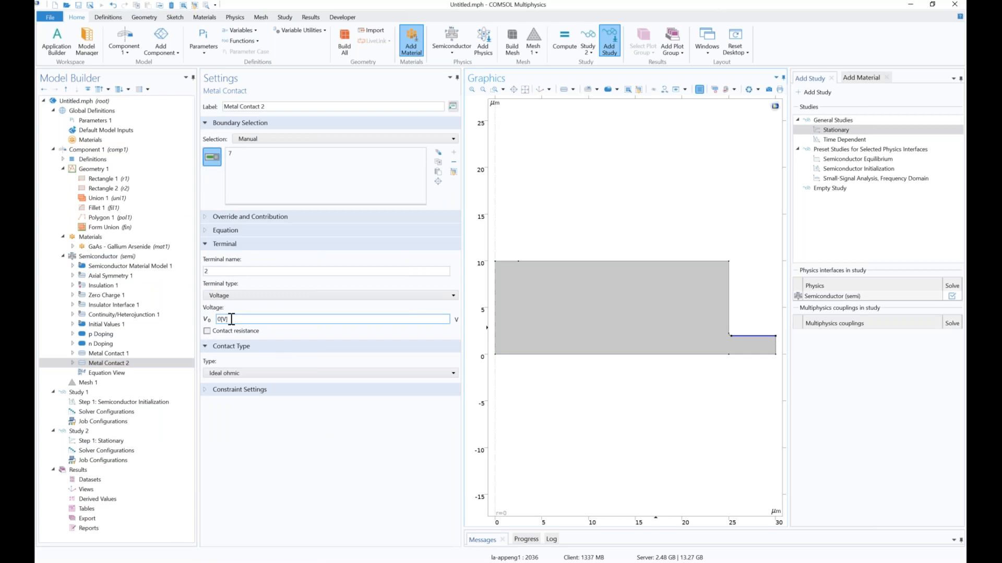
key(BackSpace)
key(BackSpace)
key(BackSpace)
key(BackSpace)
text(V)
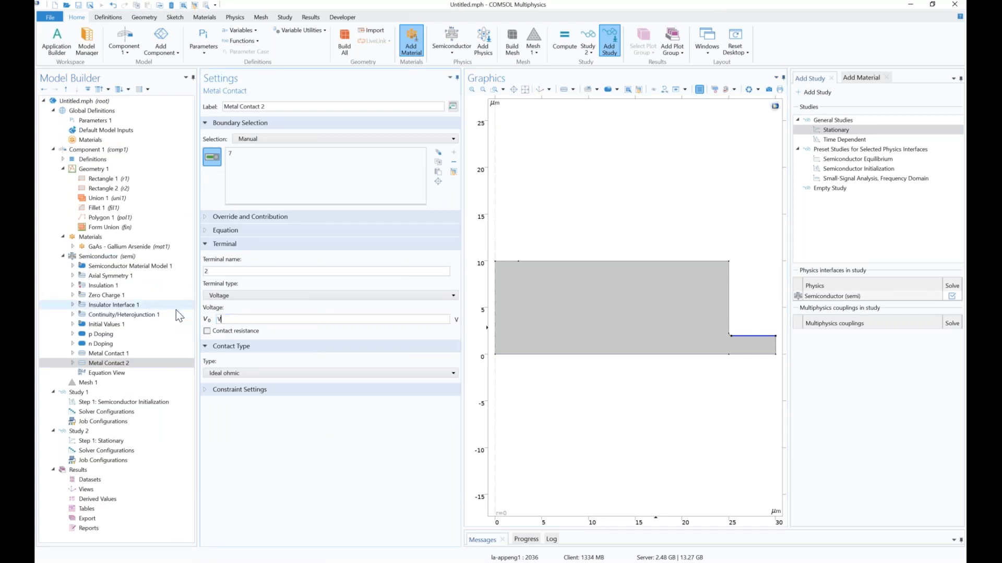
text(_n)
click(125, 359)
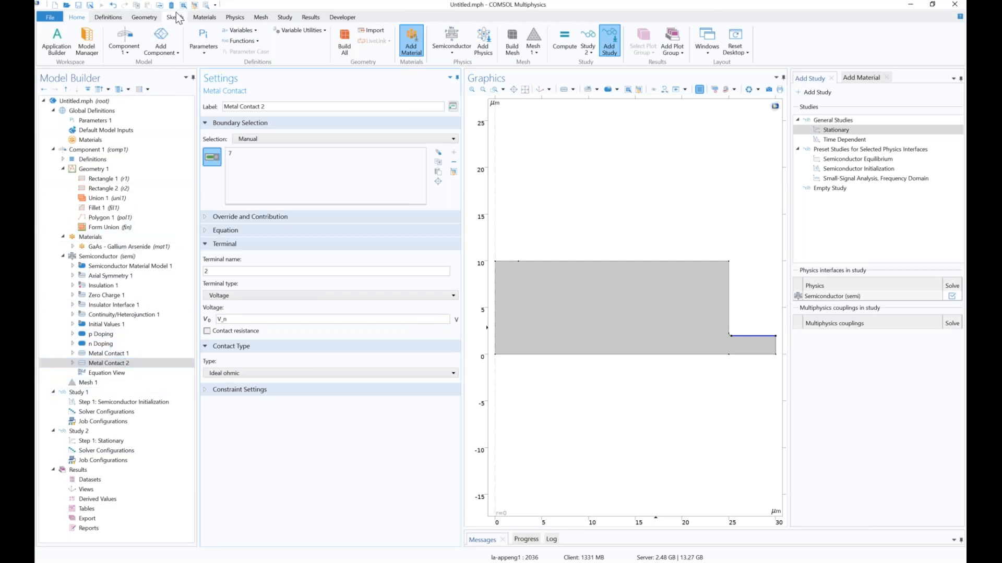
Check the V_n and V_p definitions in the parameters and review the p doping and metal contact settings.
click(125, 121)
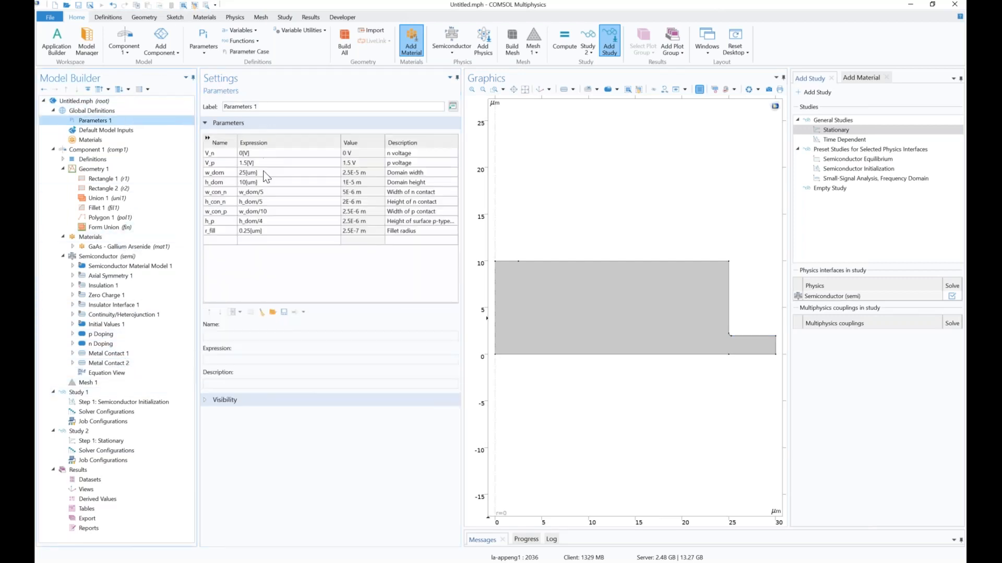
click(134, 364)
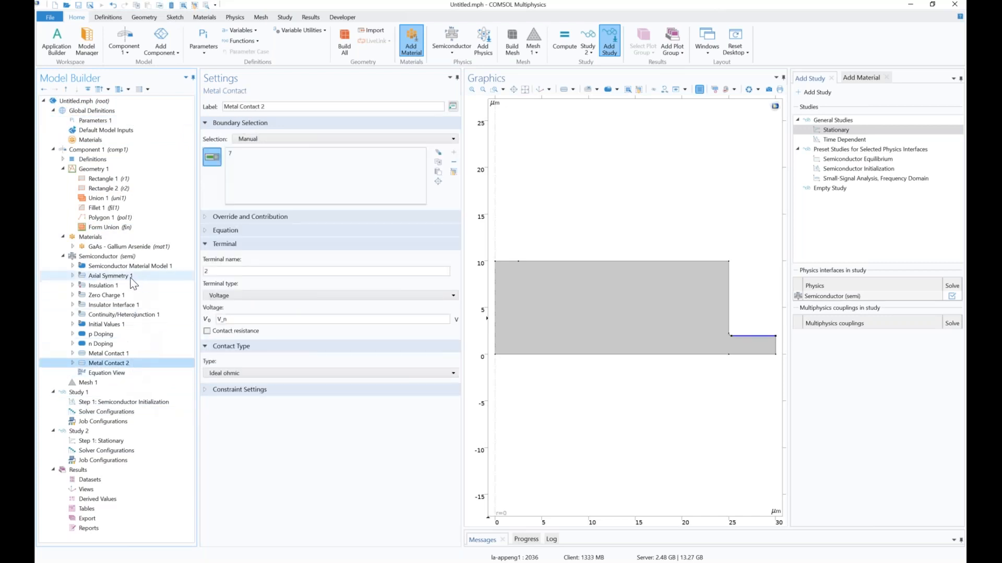
click(145, 337)
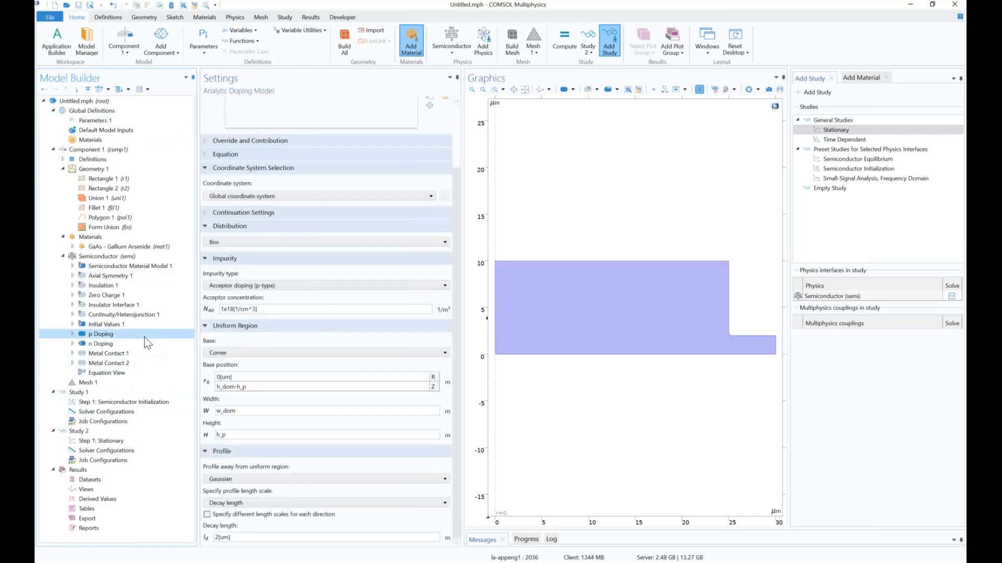
click(145, 355)
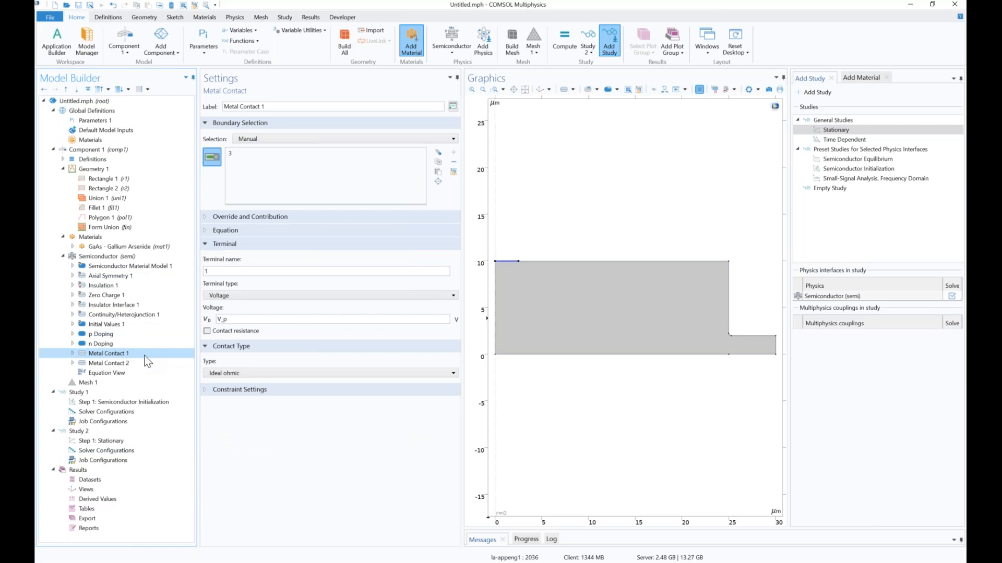
Add an Optical Transitions feature to the device domain and disable its stimulated absorption and emission.
right_click(133, 257)
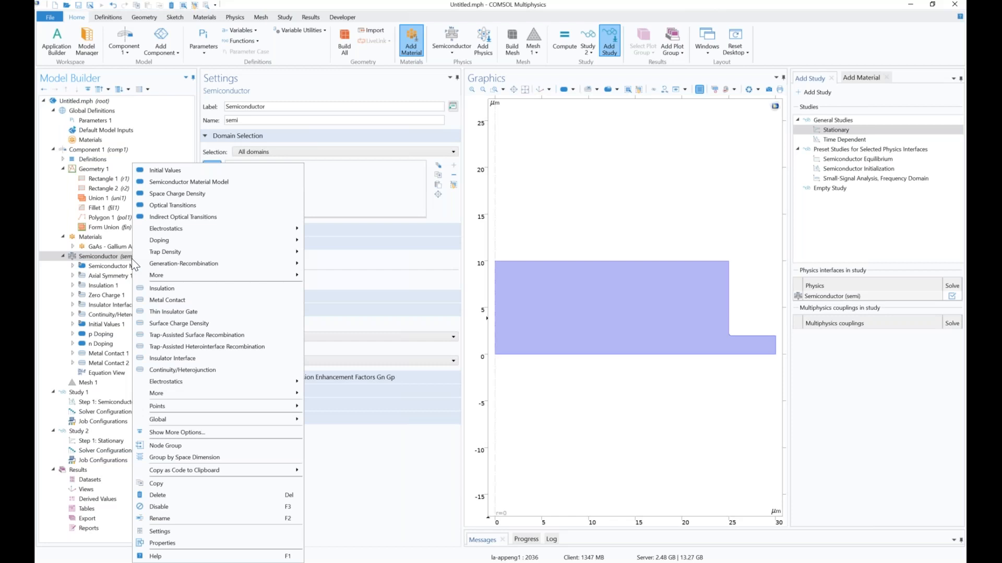
click(183, 206)
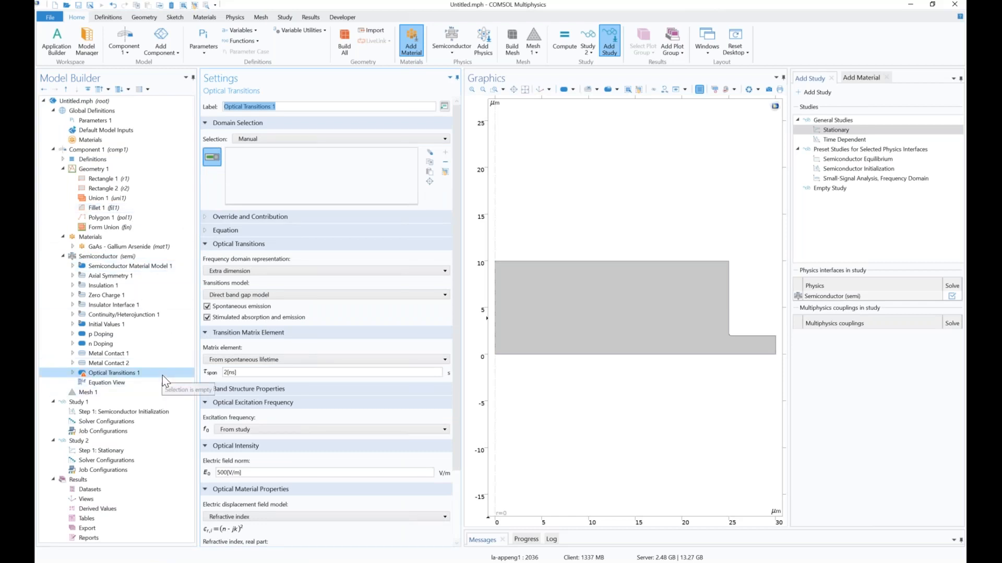
click(552, 331)
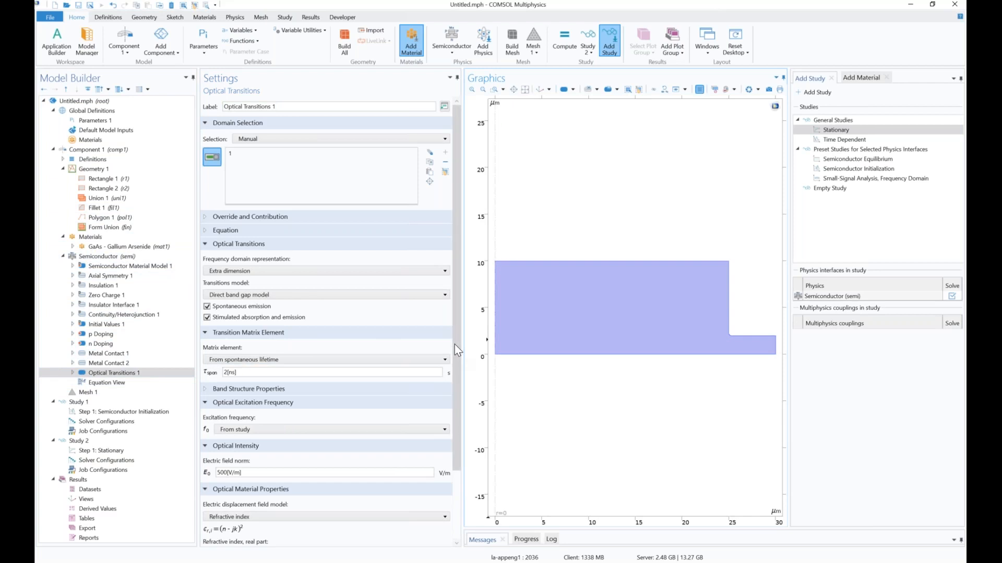
scroll(458, 348, down, 3)
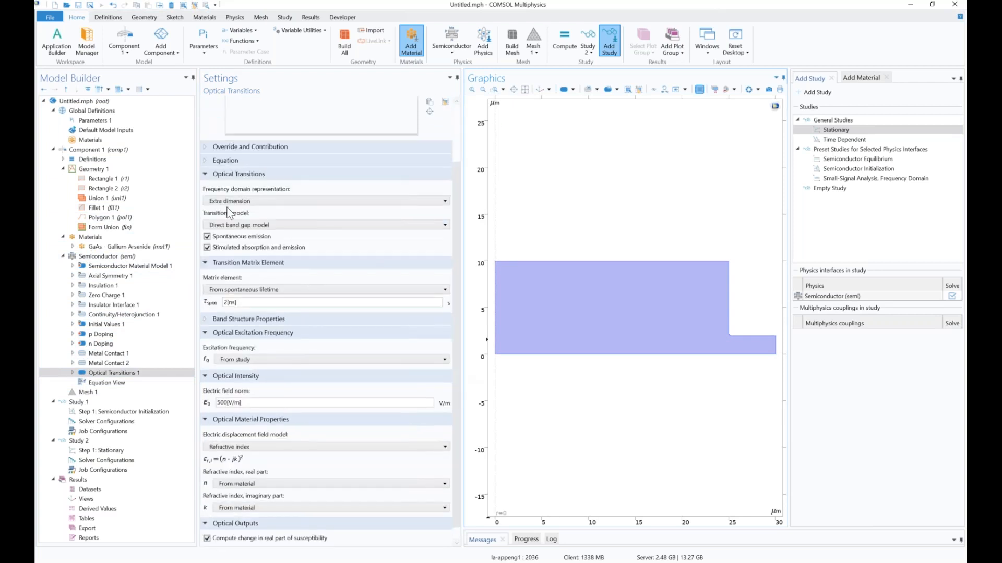
scroll(343, 205, up, 3)
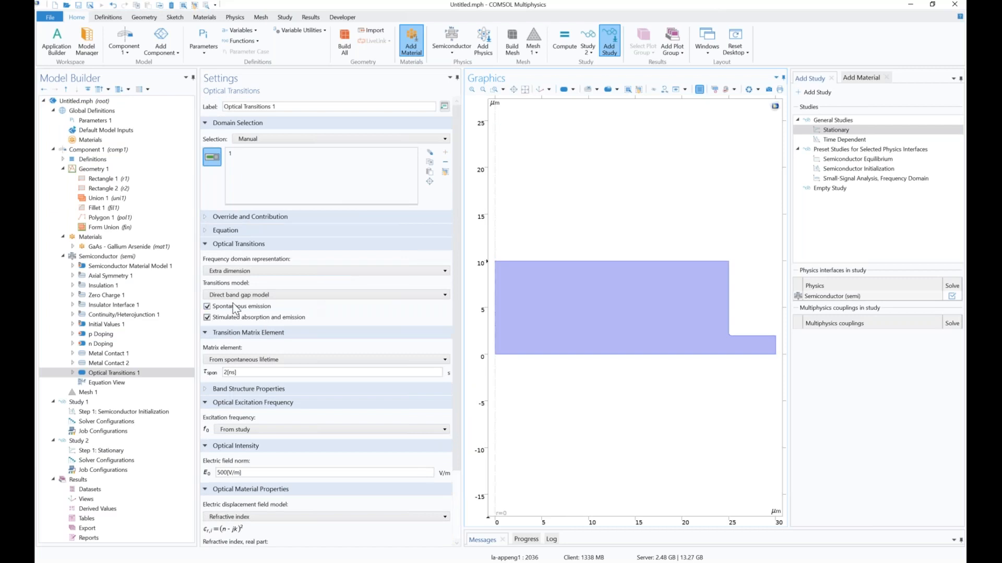
click(207, 318)
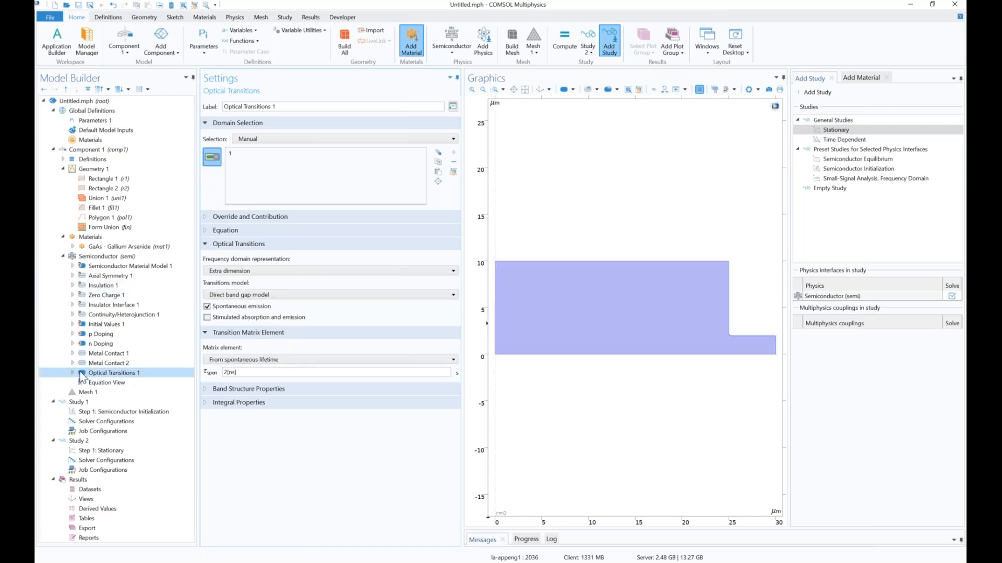
Add an Auger Recombination feature to the device domain and display its equations.
right_click(123, 257)
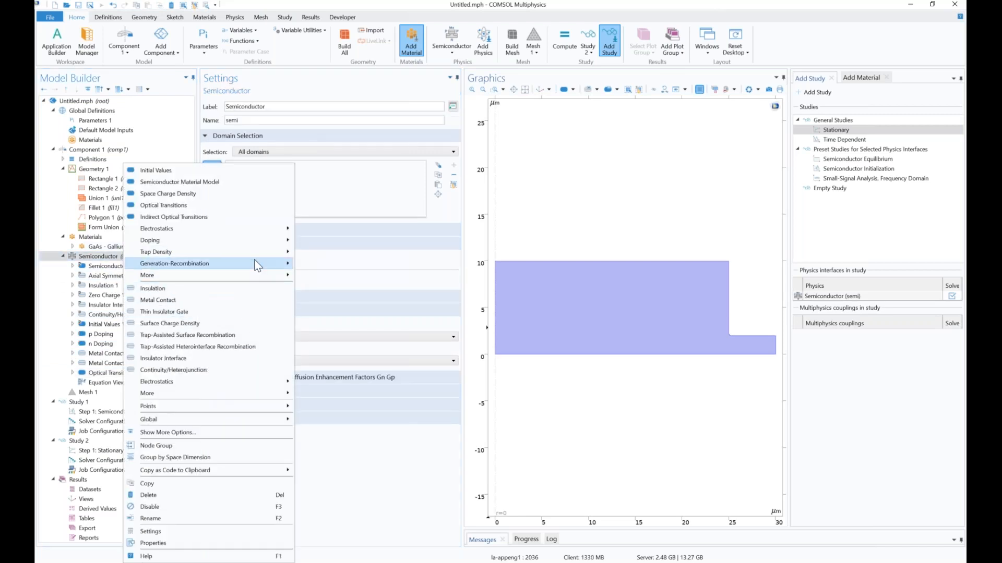
mouse_move(257, 264)
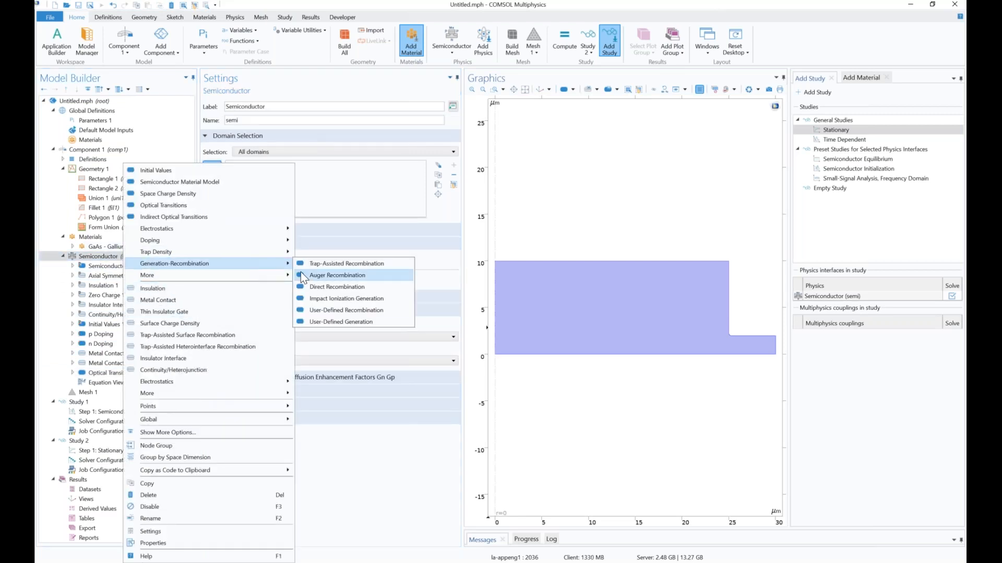
click(340, 278)
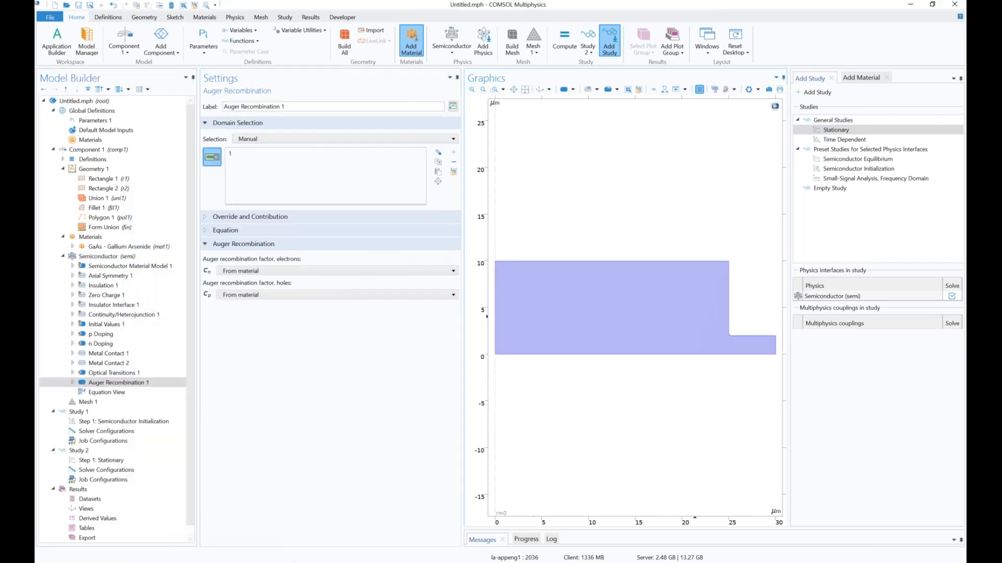
click(277, 233)
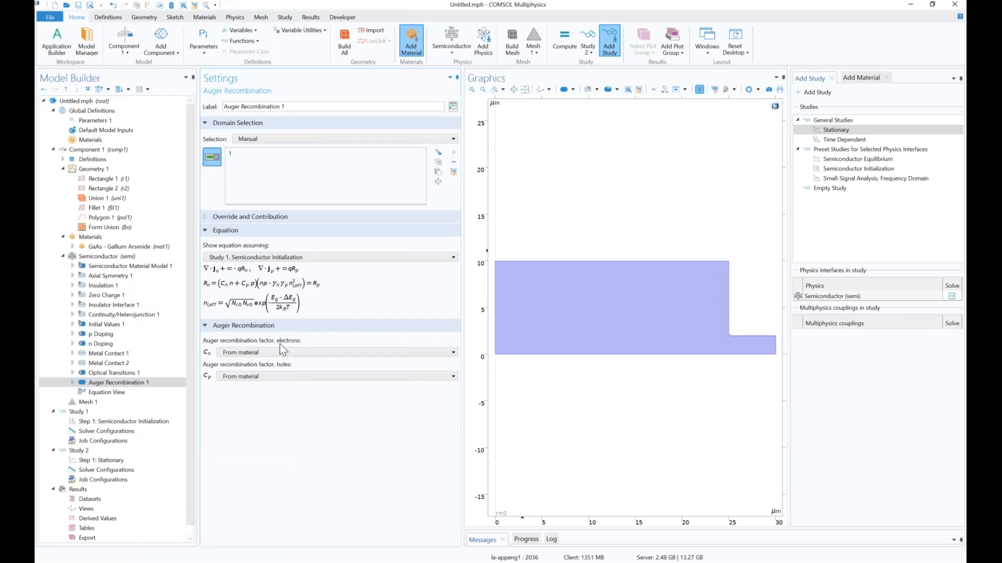
Set the electron and hole Auger recombination factors Cn and Cp of the GaAs material to 1e-31[cm^6/s].
click(155, 246)
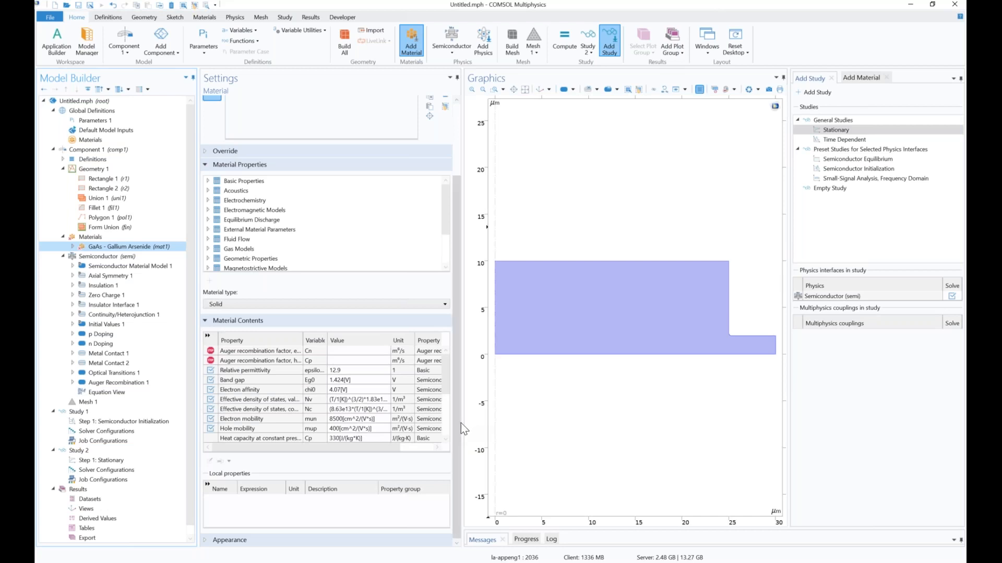
drag(462, 424, 475, 424)
click(360, 351)
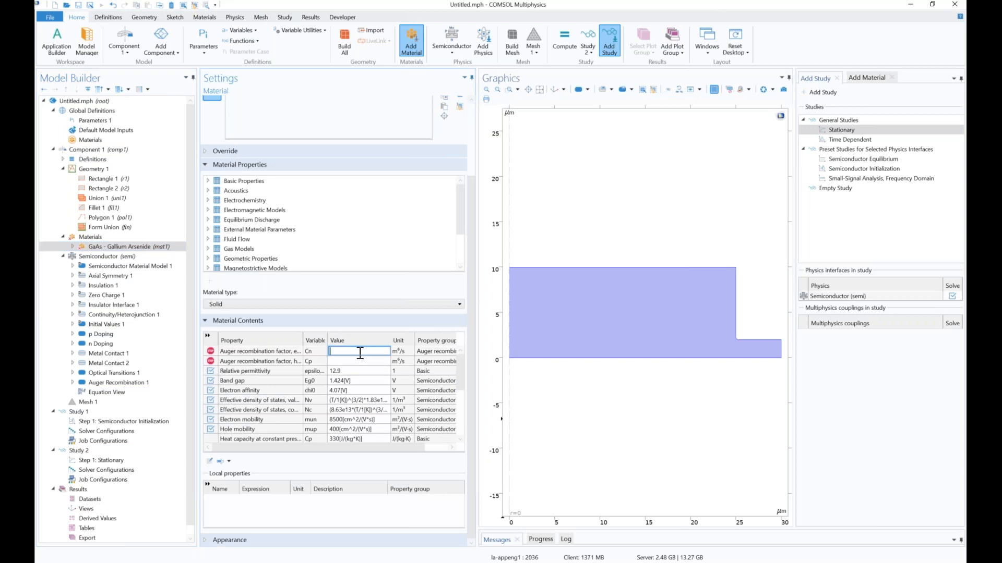
text(1e-31[cm)
text(^6/s)
key(Return)
text(1)
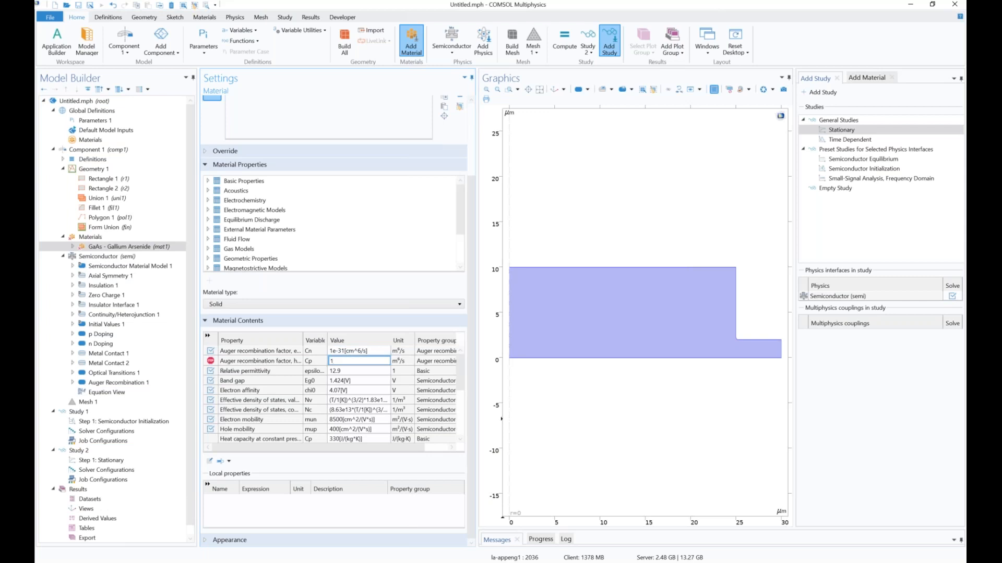
text(e-31[cn)
key(BackSpace)
text(m^6/s])
click(359, 374)
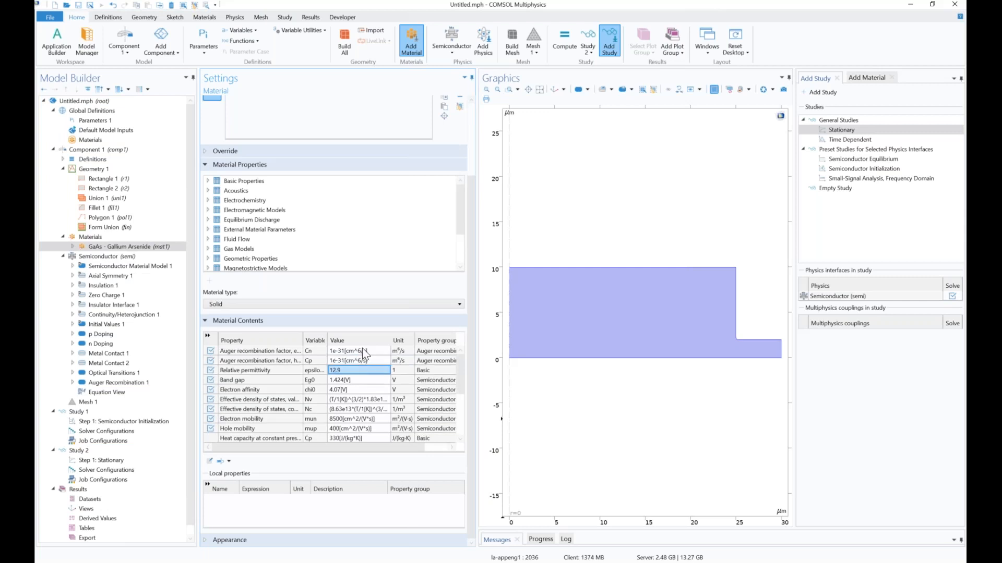
click(348, 353)
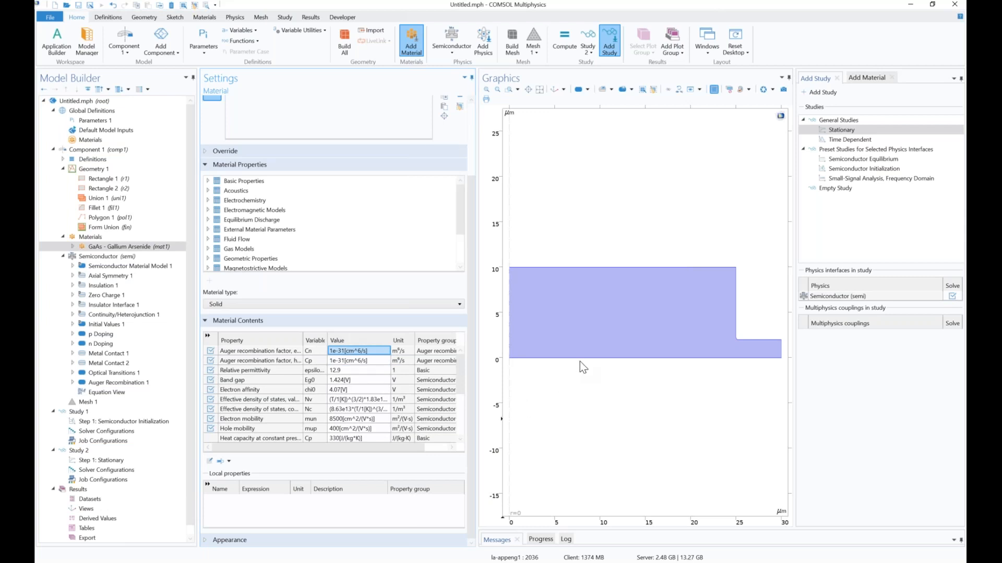
click(347, 362)
click(346, 361)
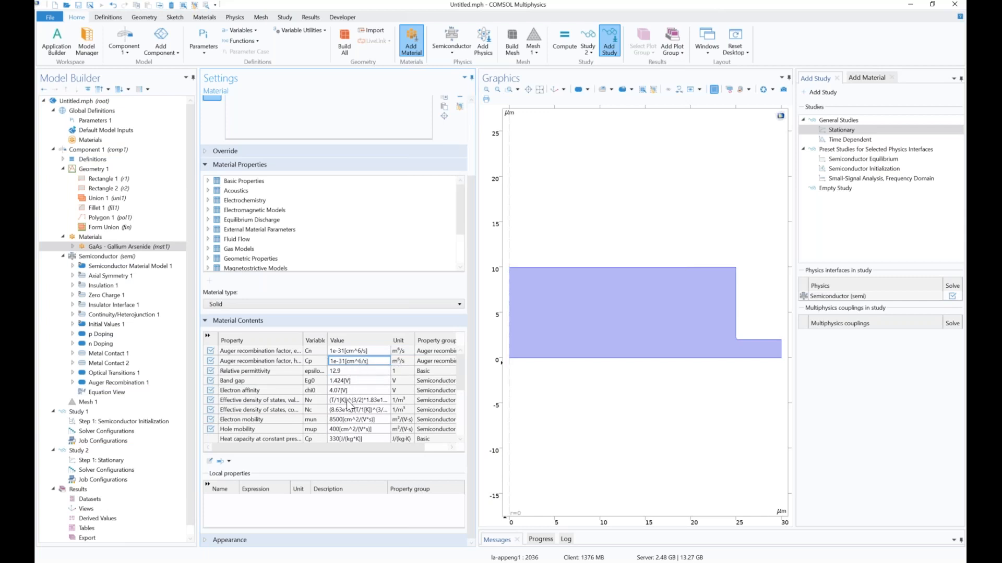
Build Mesh 1 as a physics-controlled mesh with Normal element size and examine its refinement.
drag(190, 426, 189, 479)
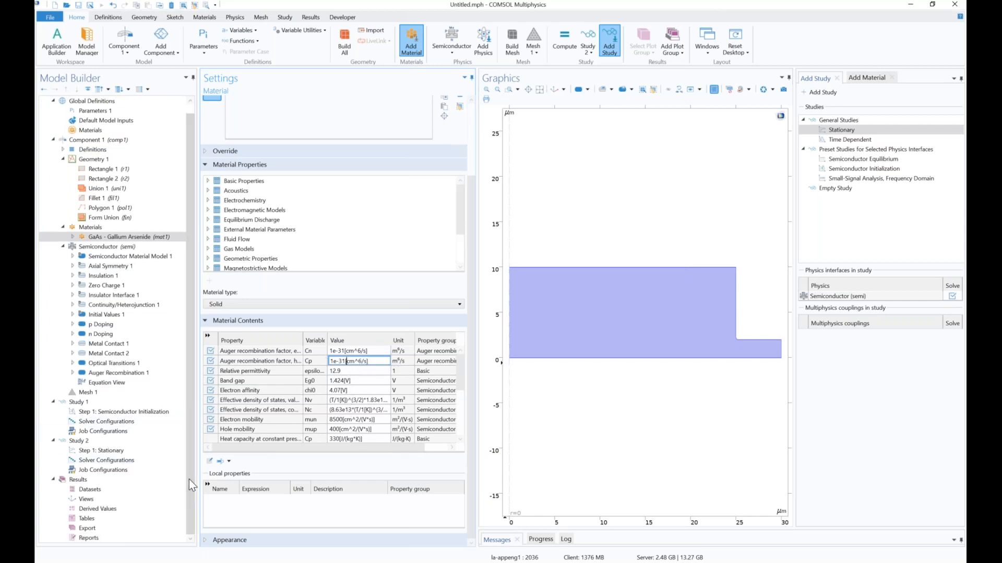
click(111, 247)
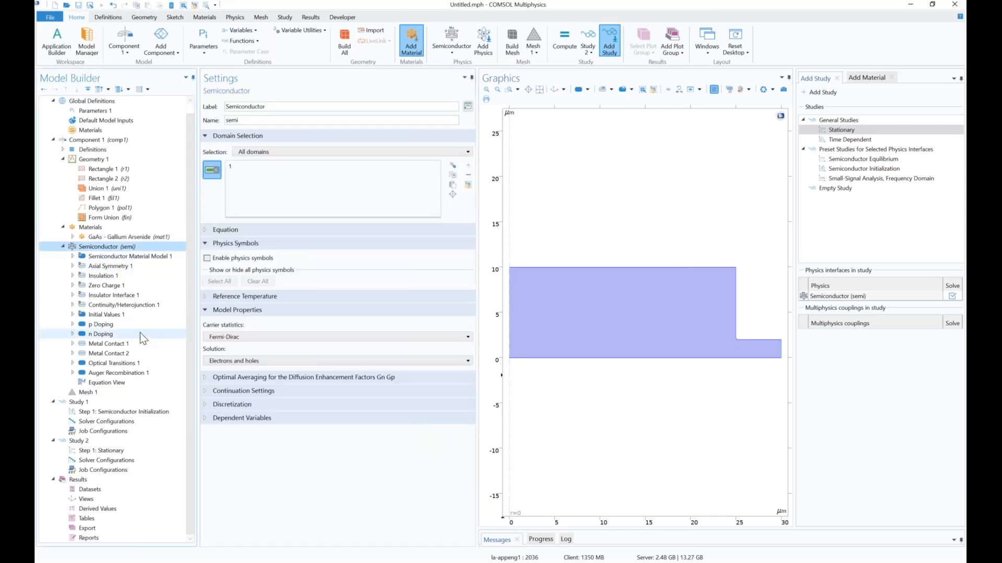
click(169, 377)
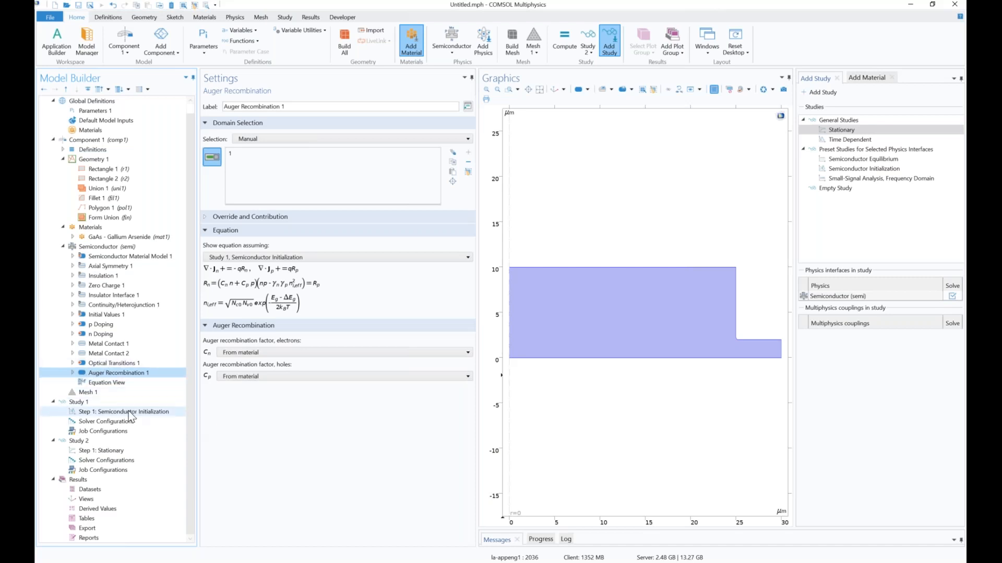
click(159, 392)
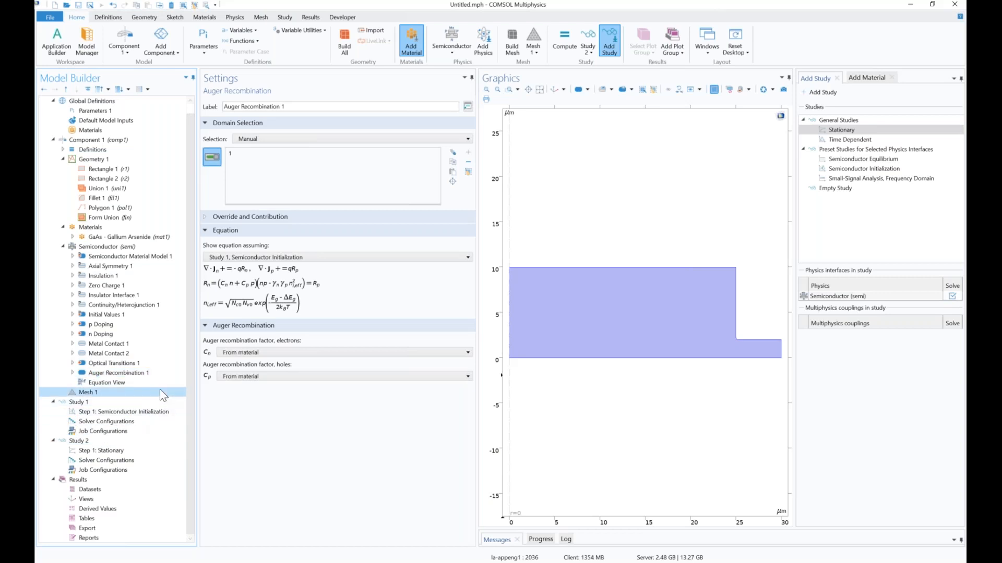
click(222, 104)
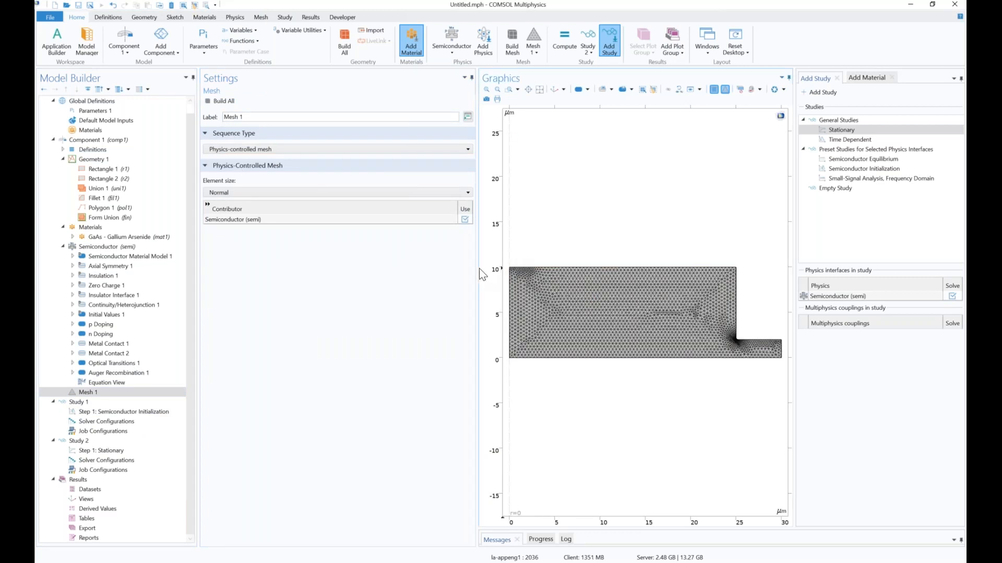
drag(479, 269, 448, 272)
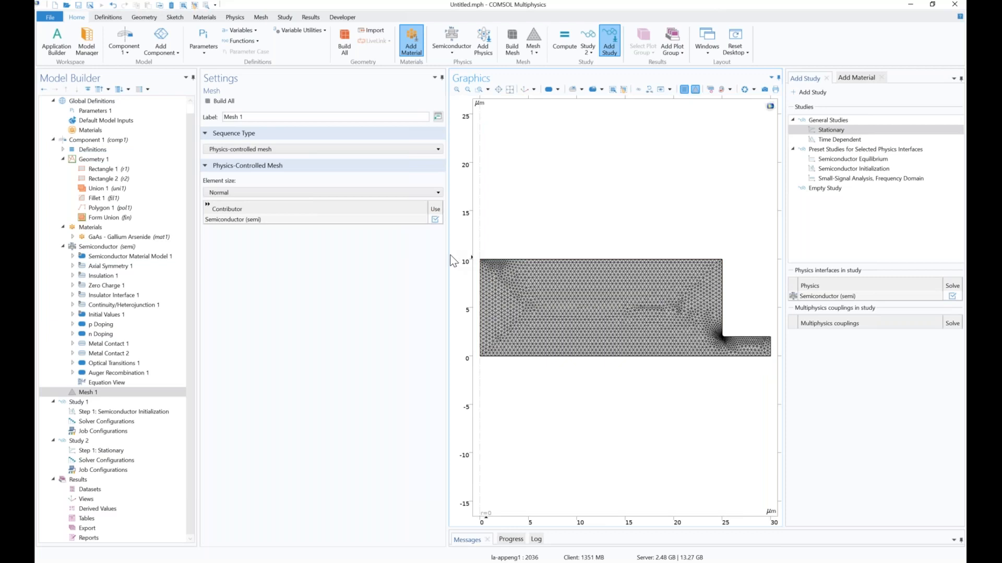
drag(448, 255, 424, 256)
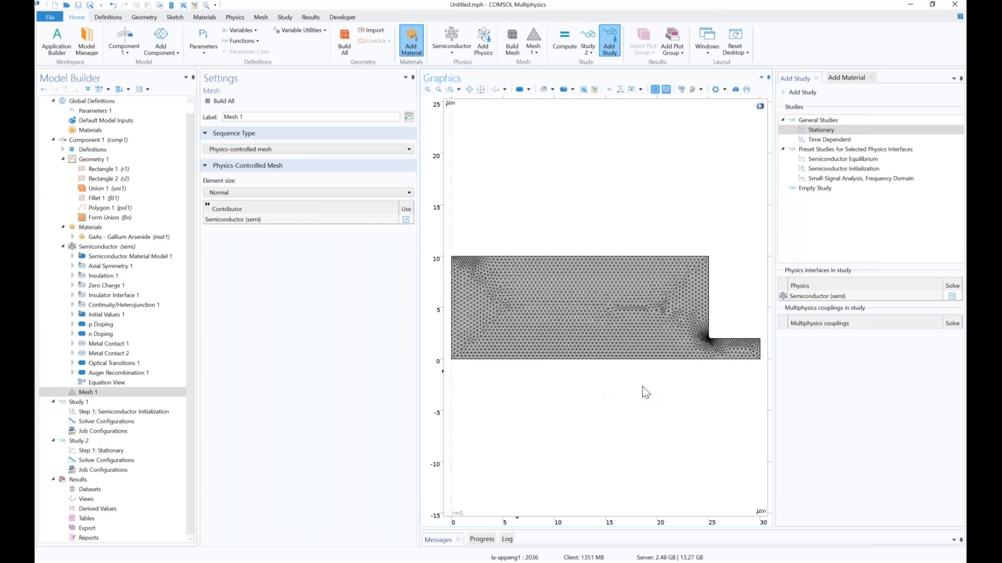
Review the Semiconductor Initialization adaptation settings, turn off default plots for Study 1 and compute the study.
click(144, 413)
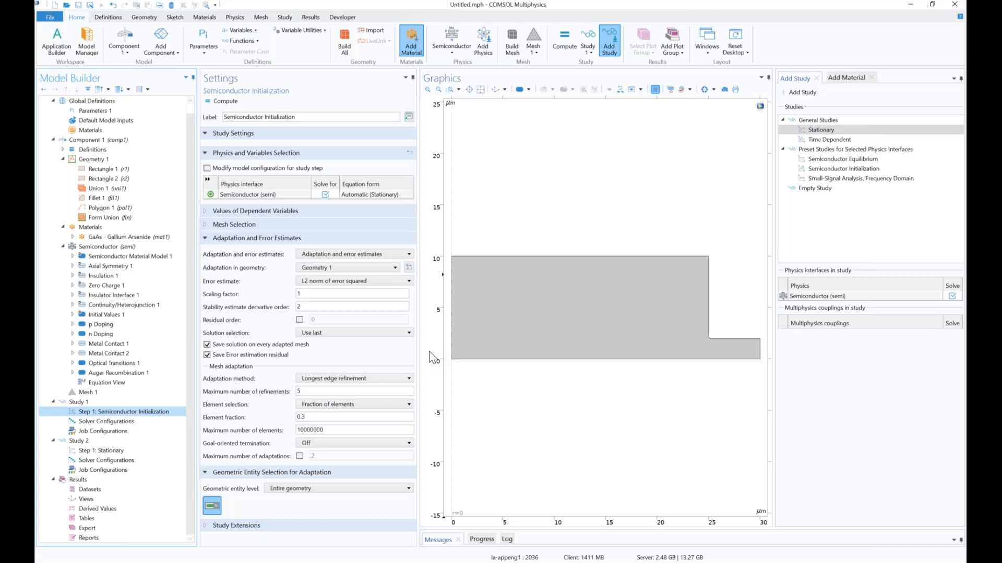
click(159, 402)
click(207, 148)
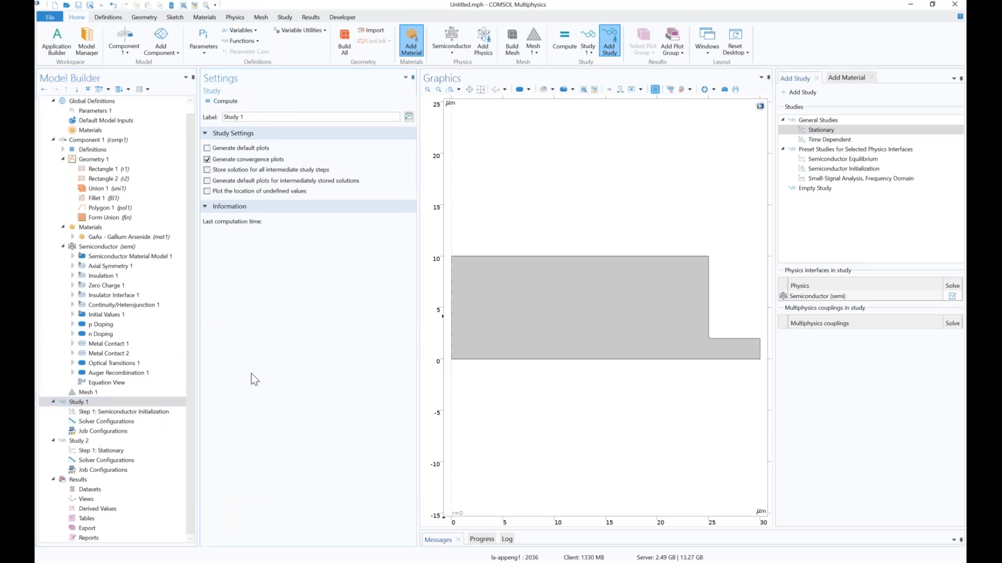
click(225, 101)
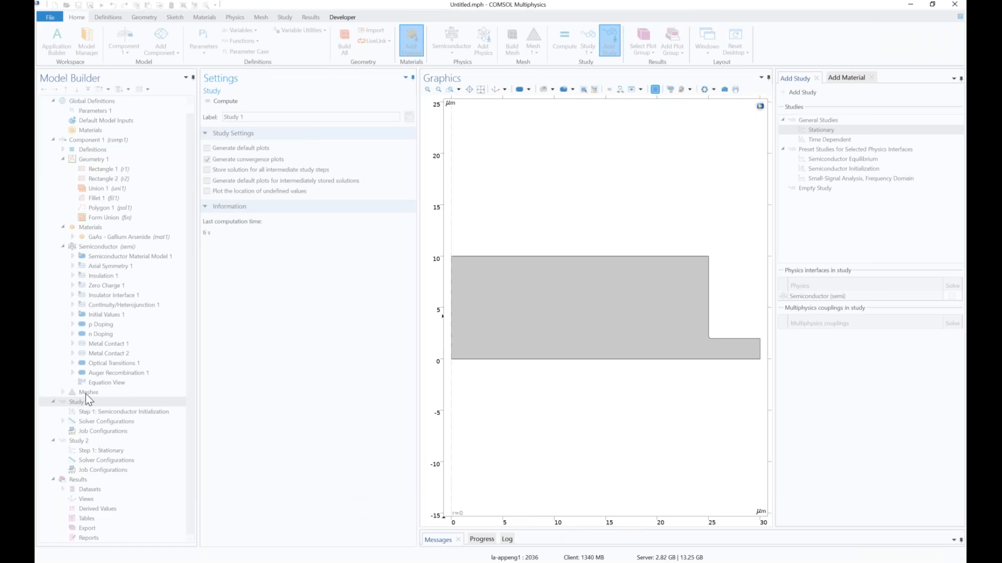
Examine the Level 1 Adapted Mesh 1 against Mesh 1 and review the Semiconductor Initialization step's adaptation settings.
click(64, 392)
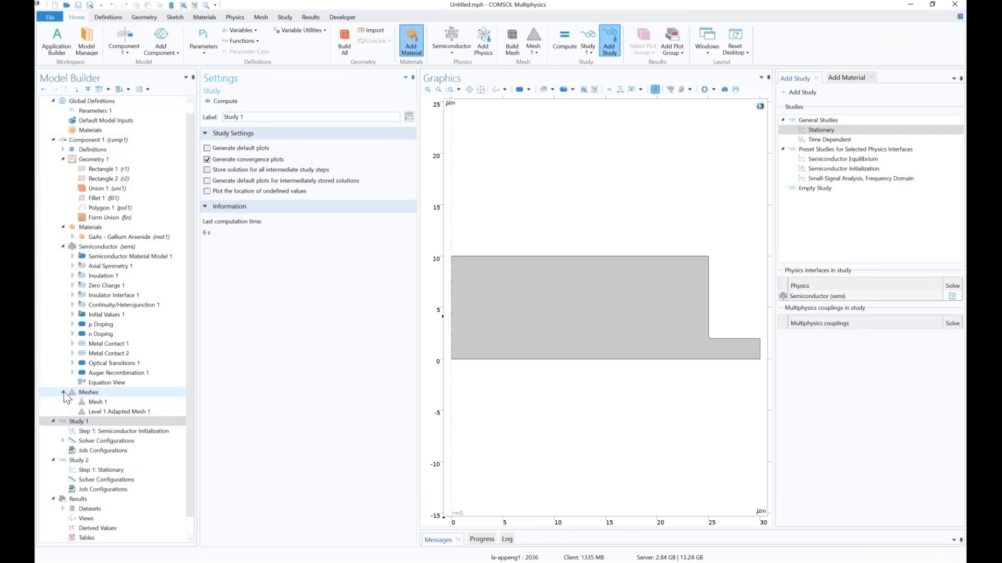
click(114, 409)
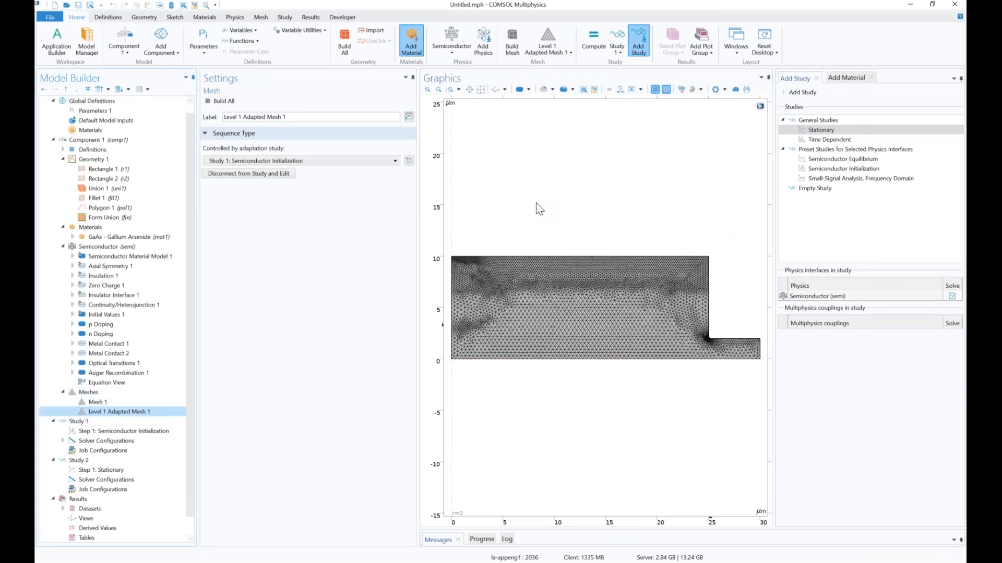
click(99, 403)
click(103, 413)
scroll(103, 415, down, 1)
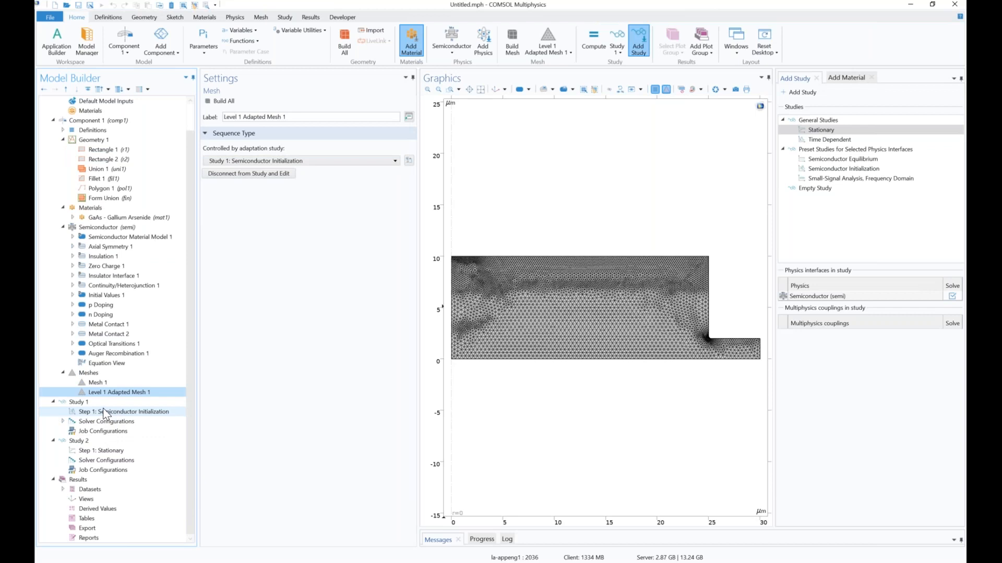
click(103, 408)
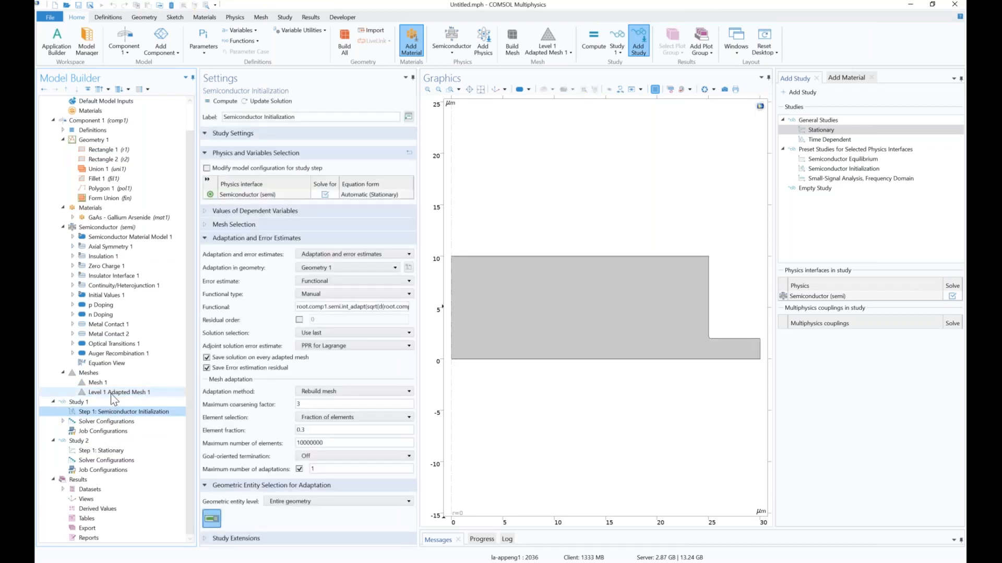
click(111, 394)
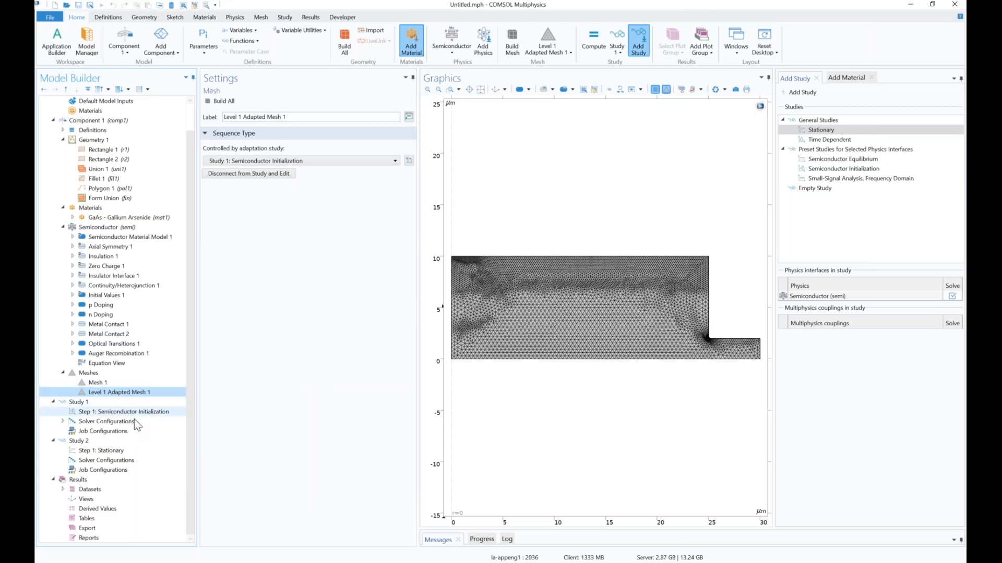
Select Level 1 Adapted Mesh 1 as the Component 1 mesh for Study 2's Stationary step.
click(152, 452)
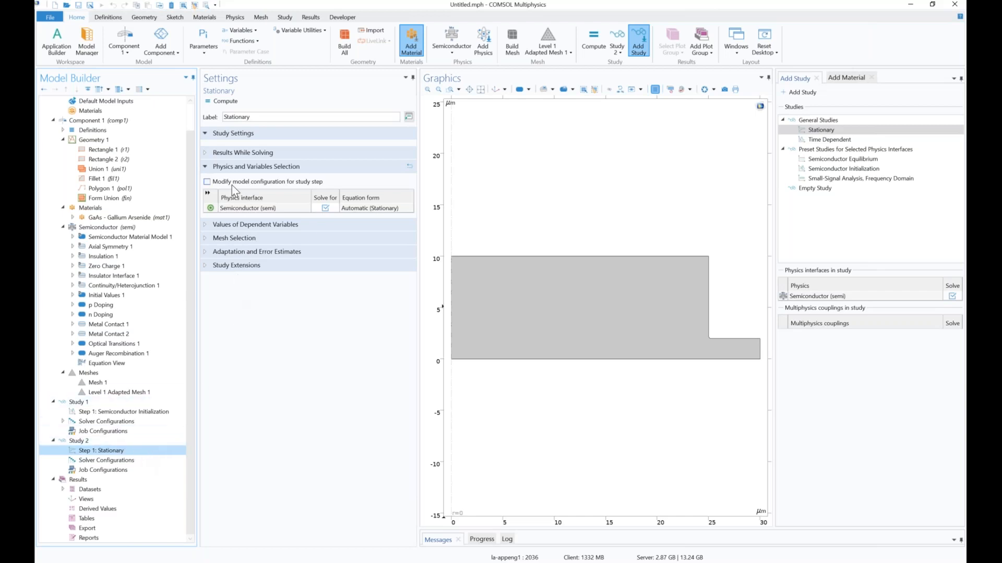
click(237, 239)
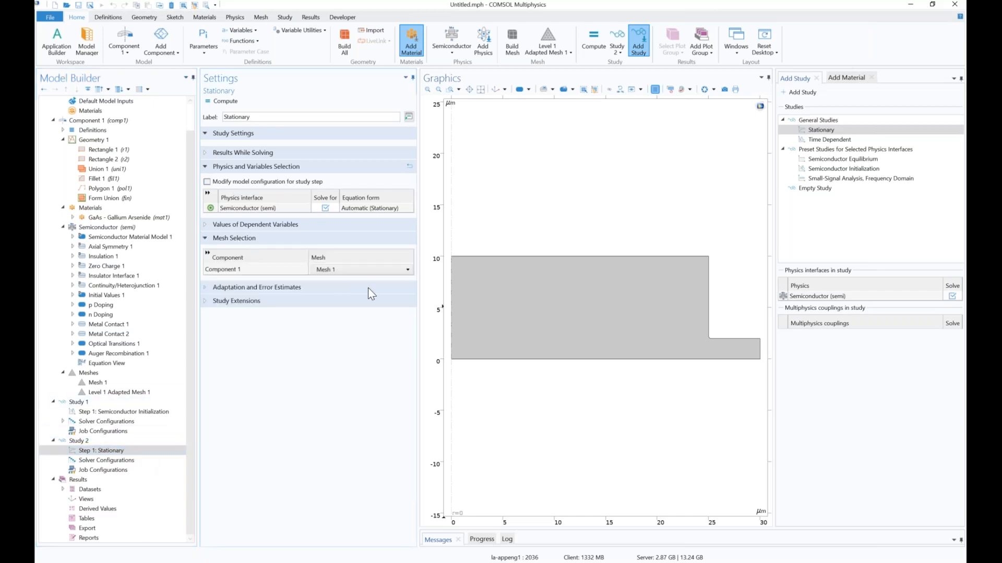
click(364, 270)
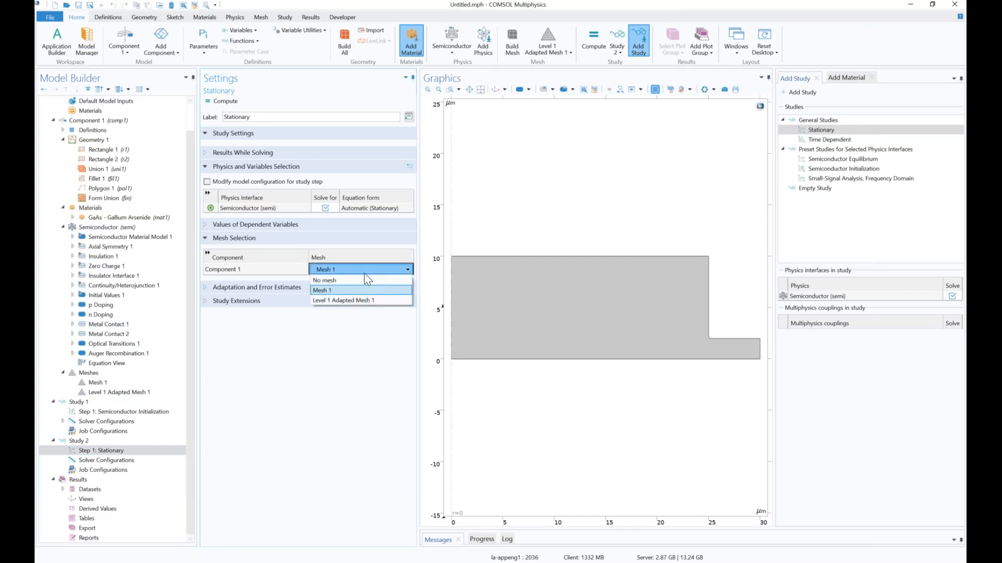
click(348, 301)
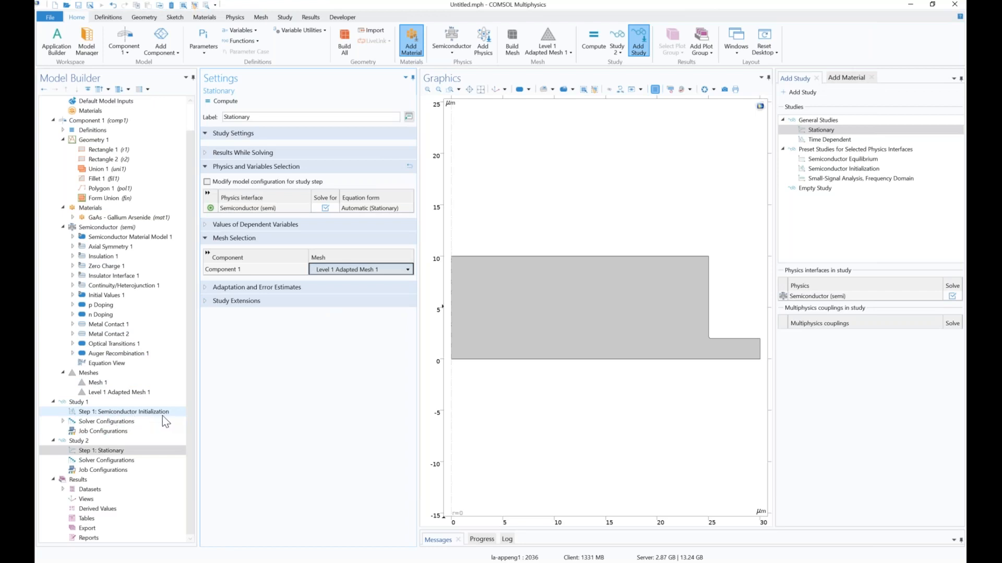
drag(199, 402, 189, 402)
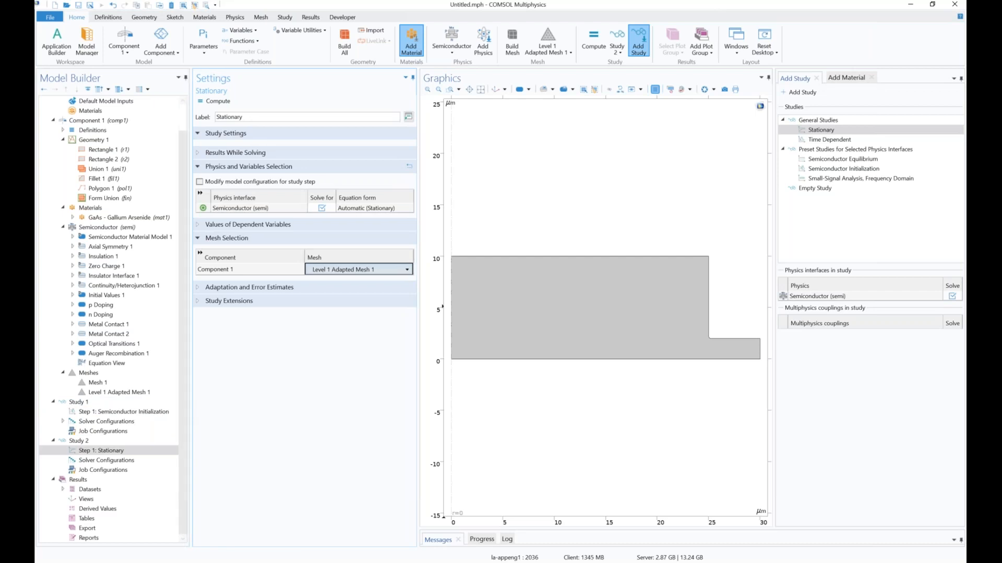
drag(190, 403, 192, 401)
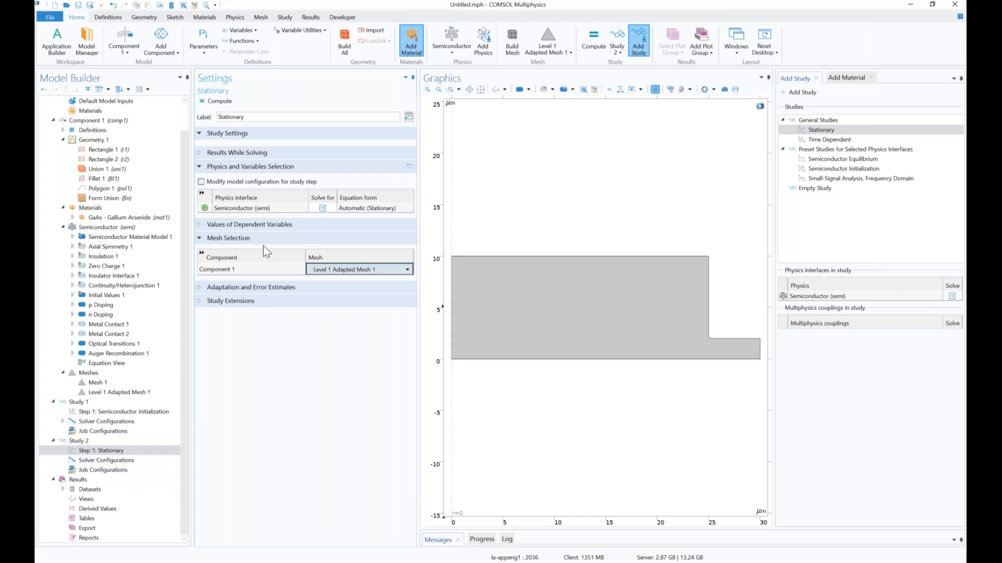
Enable an auxiliary sweep in Study 2's Stationary step and add V_p (p voltage) as its sweep parameter.
click(253, 302)
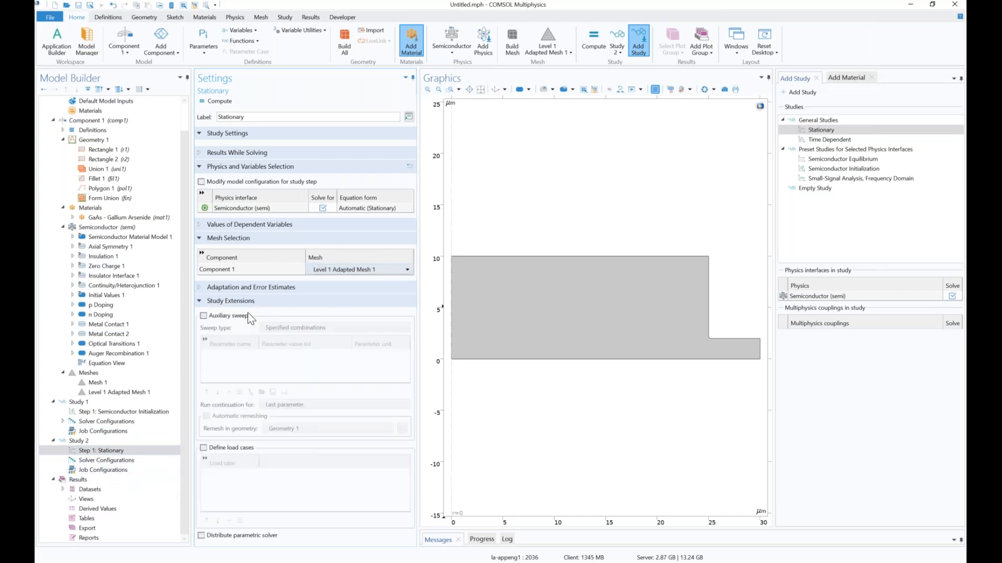
click(204, 316)
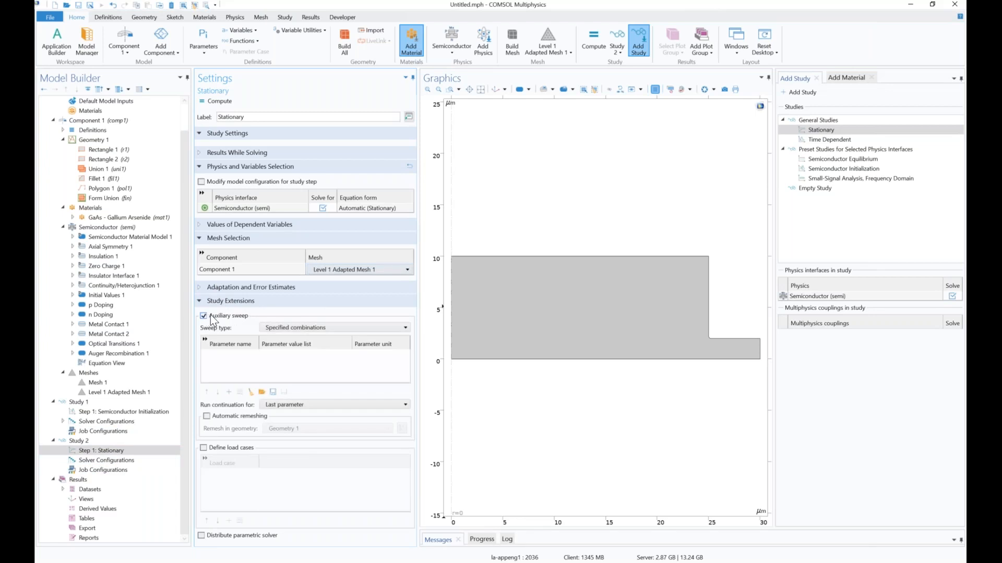
click(229, 391)
click(239, 356)
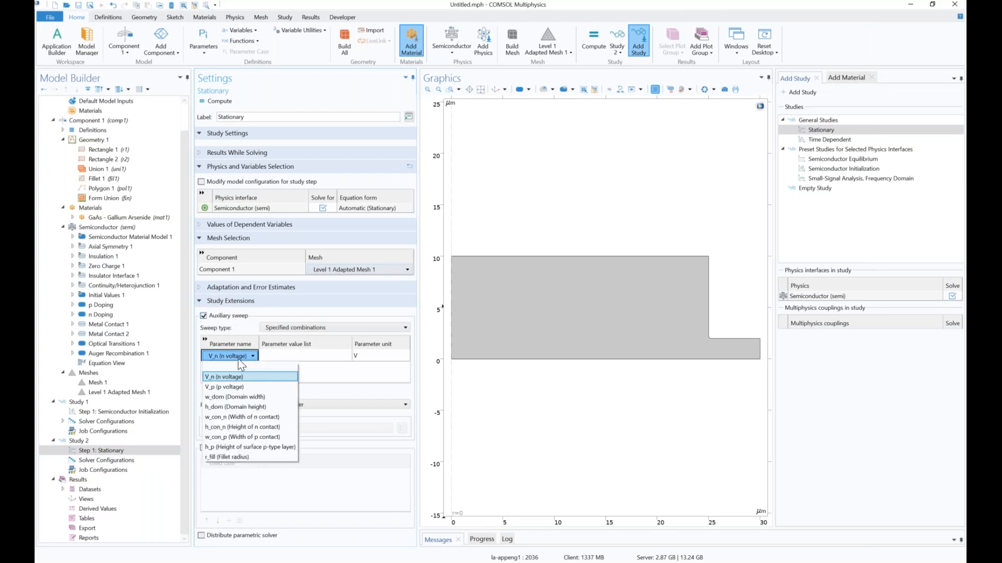
click(249, 388)
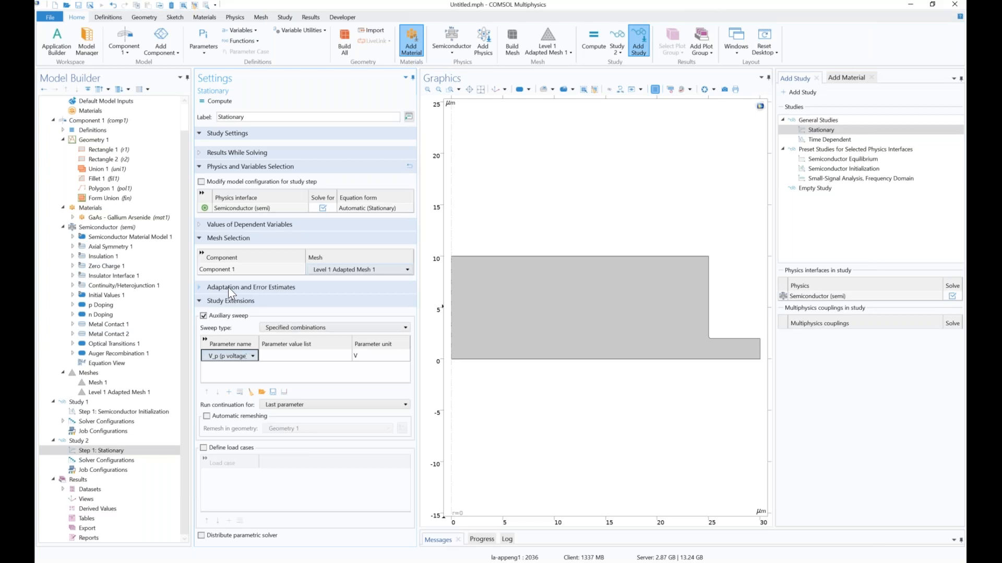
Enter log(range(1,0.25,3.5)) log(range(3.6,0.1,4.5)) as the V_p parameter value list and widen the column to show it fully.
click(272, 358)
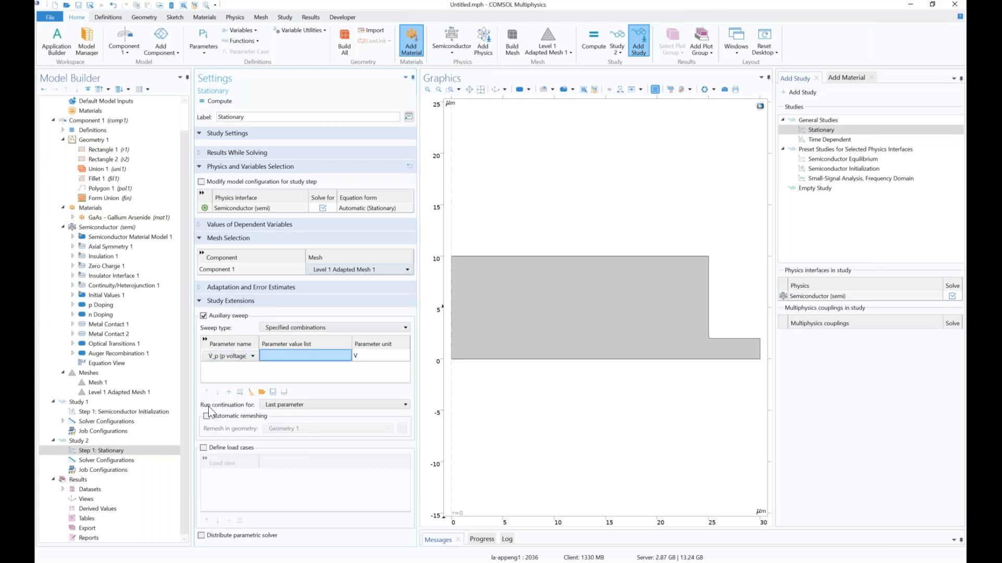
click(293, 360)
text(log)
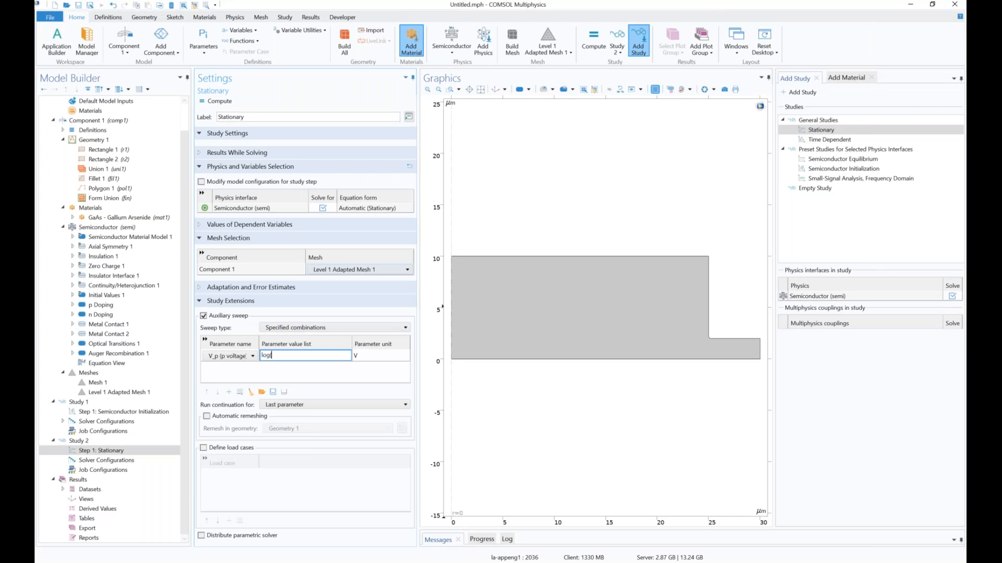
text(range(1,0.25,3.5)
text(range)
key(BackSpace)
key(BackSpace)
key(BackSpace)
text(log(range(3.6,0.1,4.5)))
drag(353, 341, 389, 342)
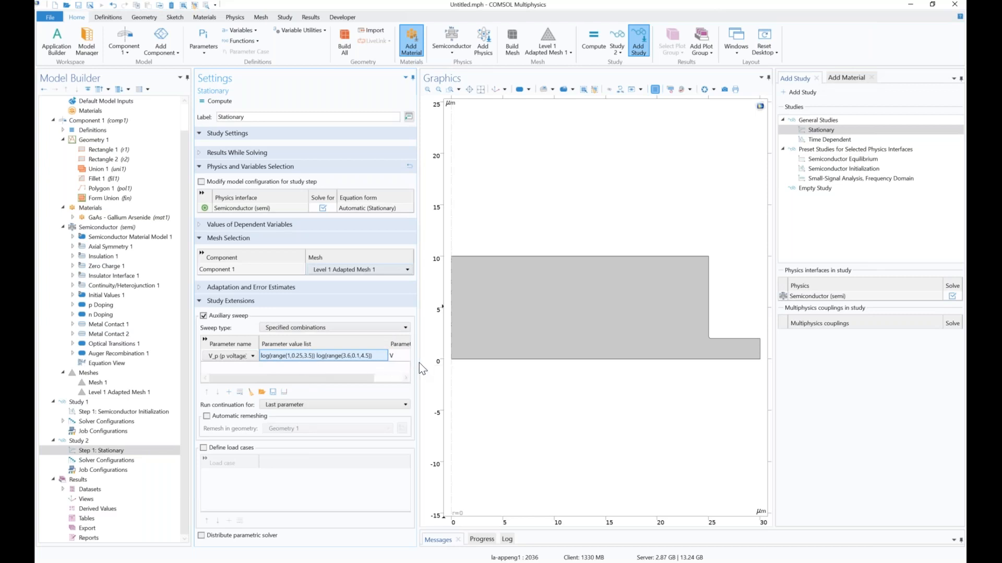
drag(419, 364, 428, 364)
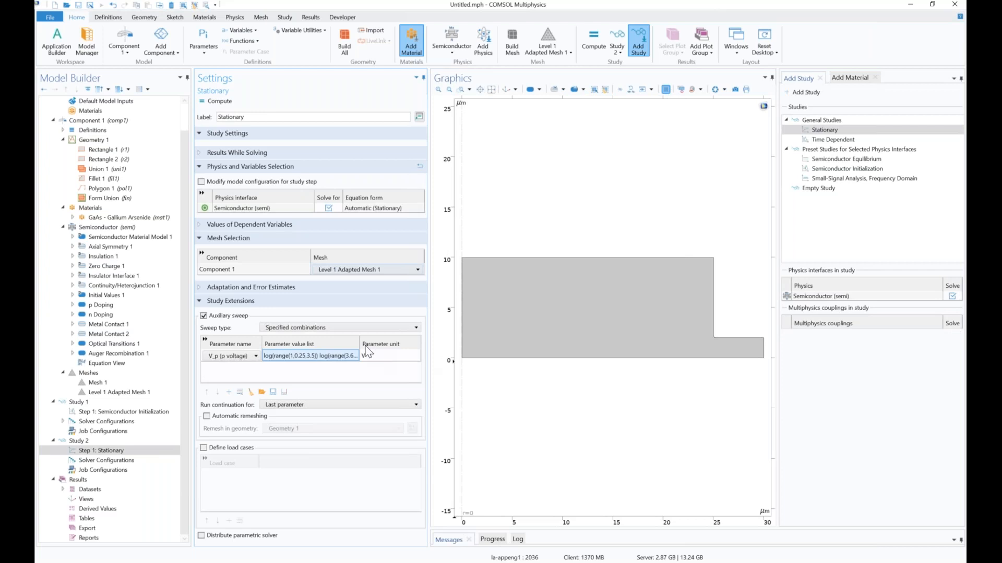
drag(360, 343, 387, 344)
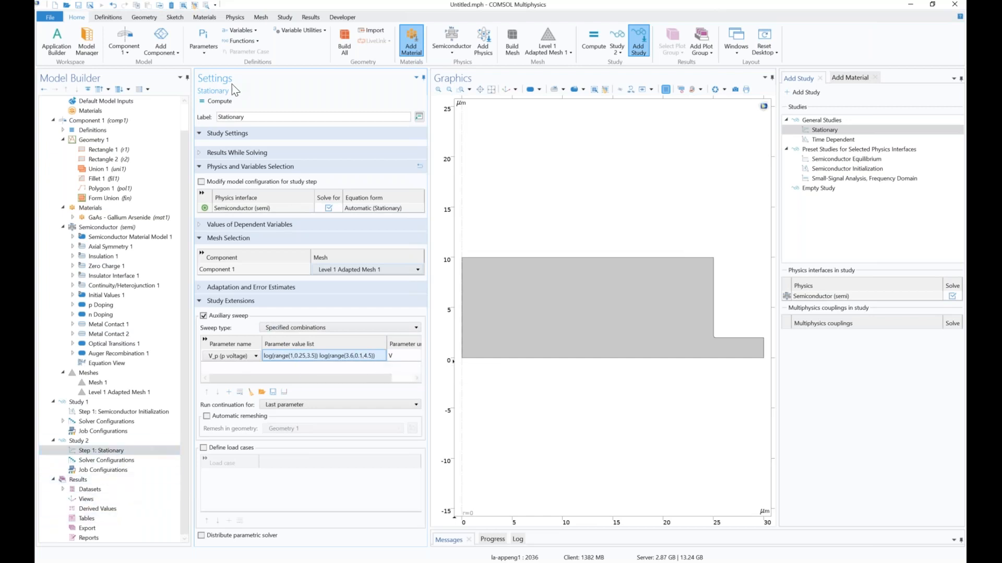
Compute Study 2, enlarge the message log to check the solution, and shrink it again to view the concentration plot.
click(224, 101)
drag(568, 530, 514, 390)
click(494, 452)
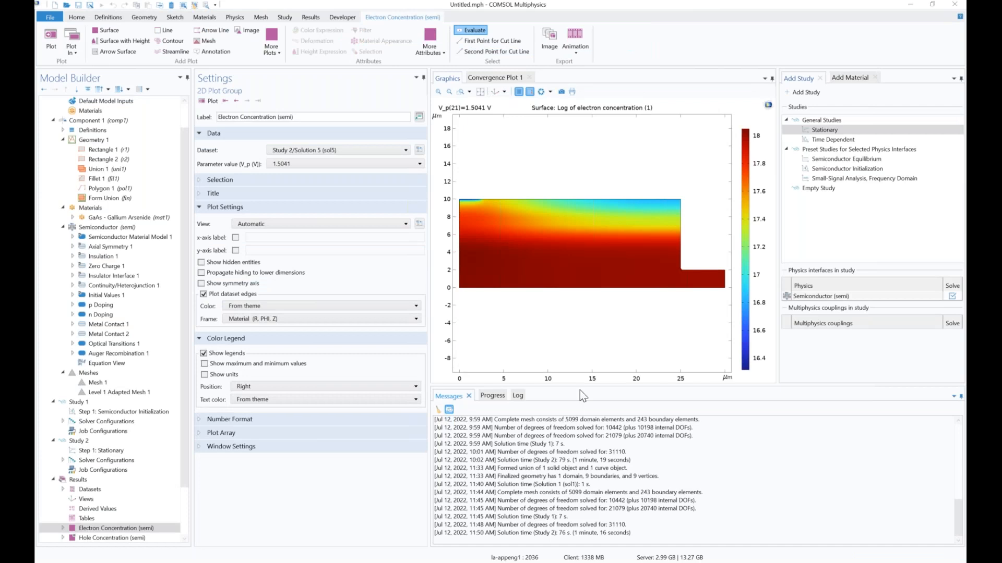
drag(581, 386, 568, 468)
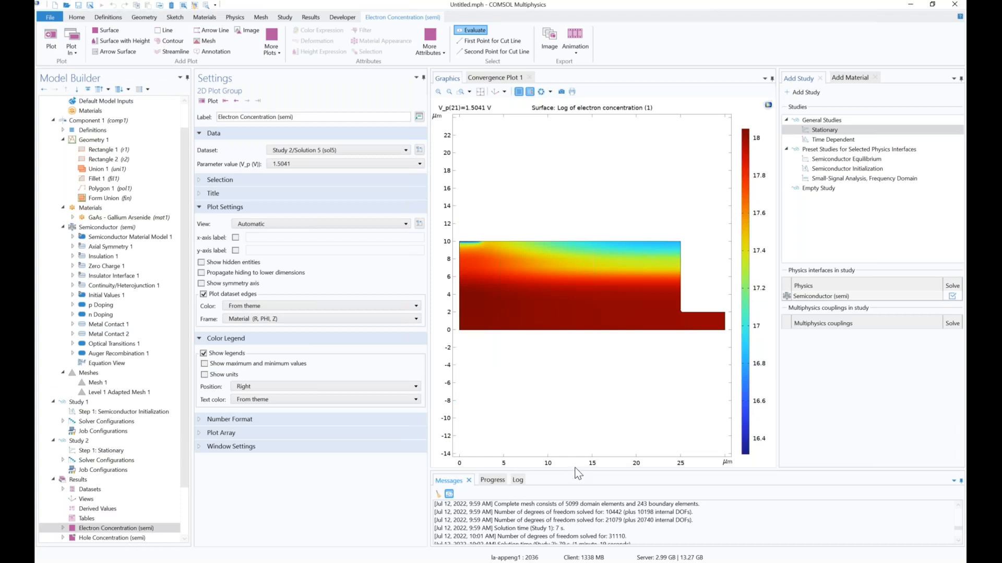
drag(575, 470, 575, 480)
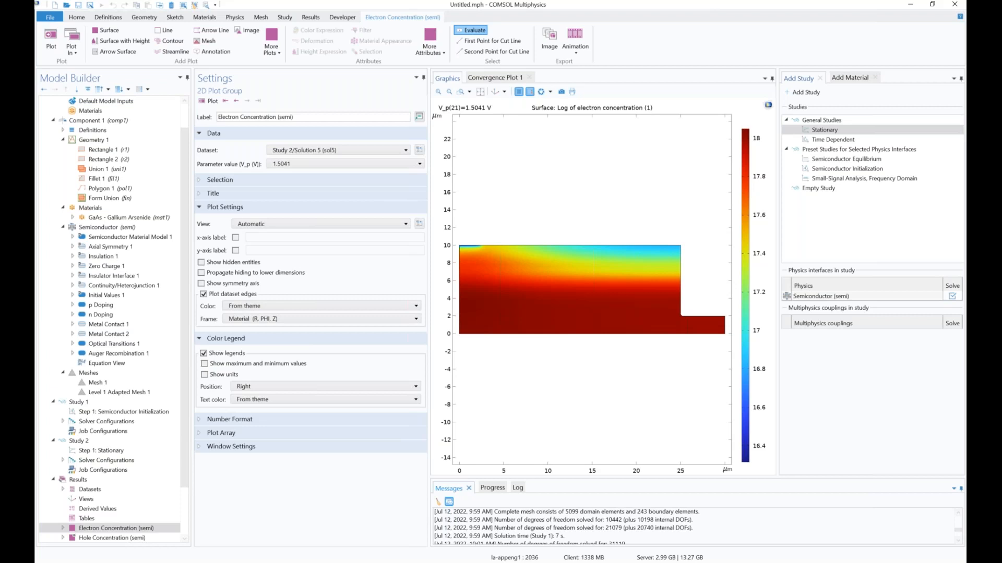
Set the Continuity/Heterojunction 1 continuity model to User-defined junction current.
click(131, 285)
click(305, 286)
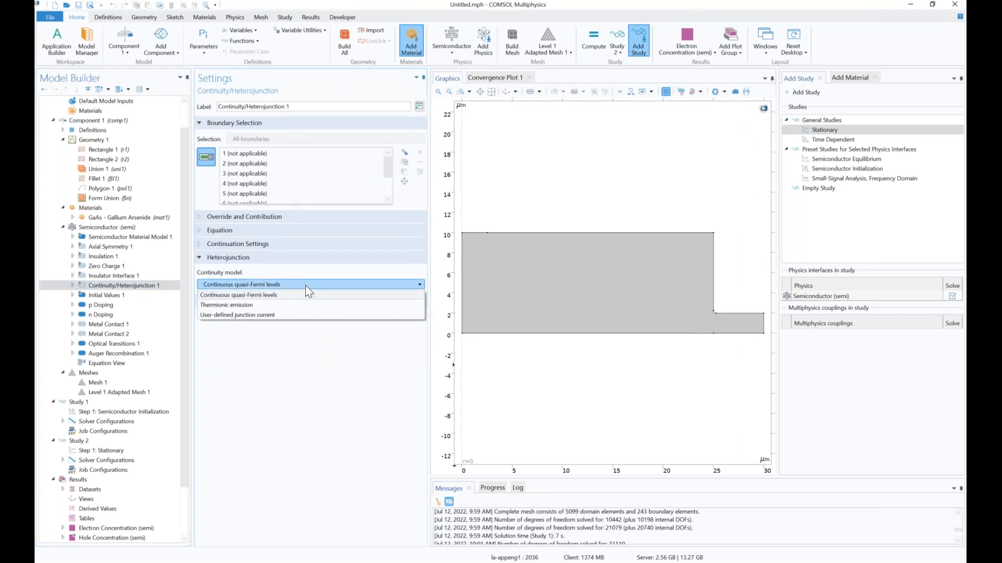
click(300, 315)
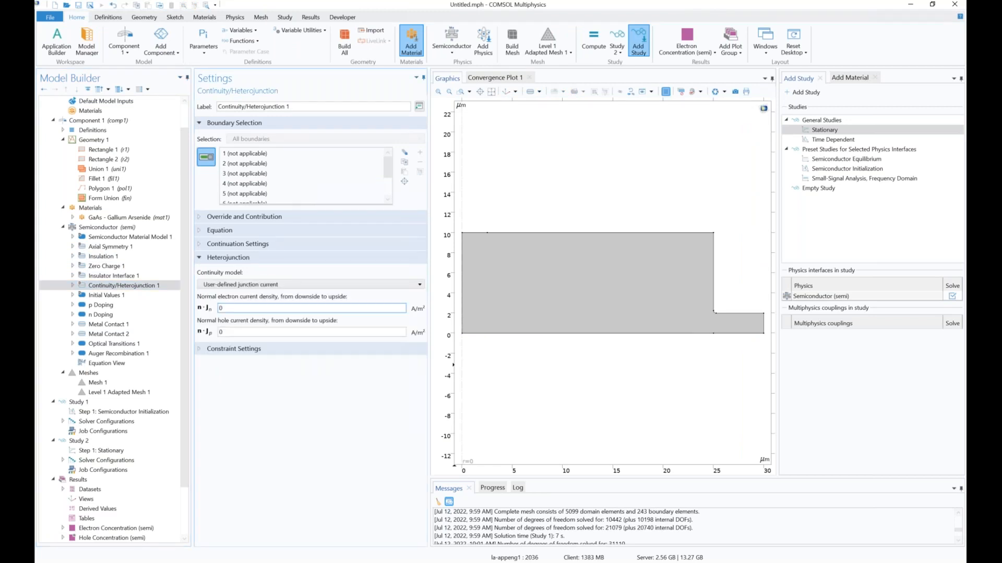
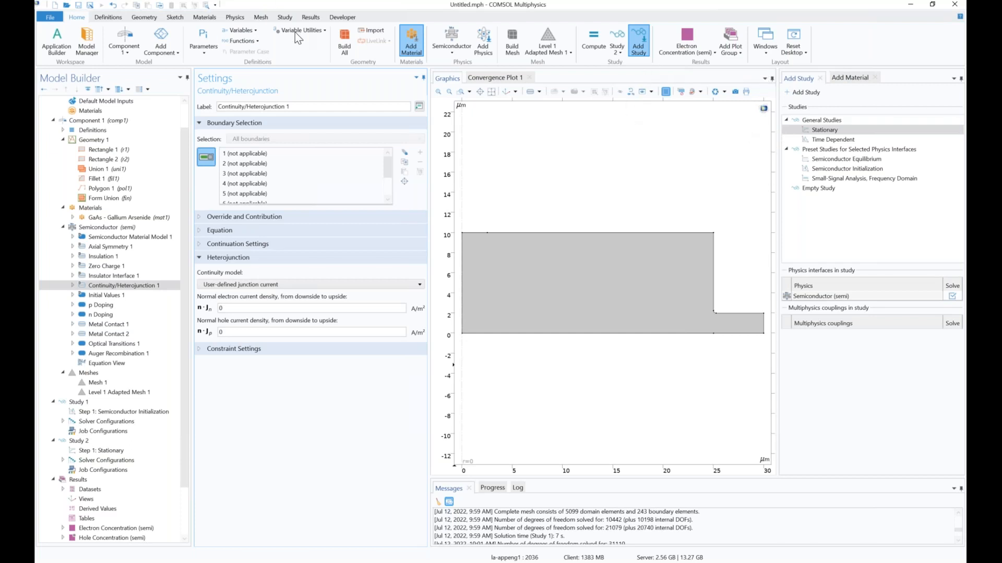
Browse the available physics interfaces and select Electric Currents (ec) among the AC/DC electric field interfaces without adding it.
click(482, 44)
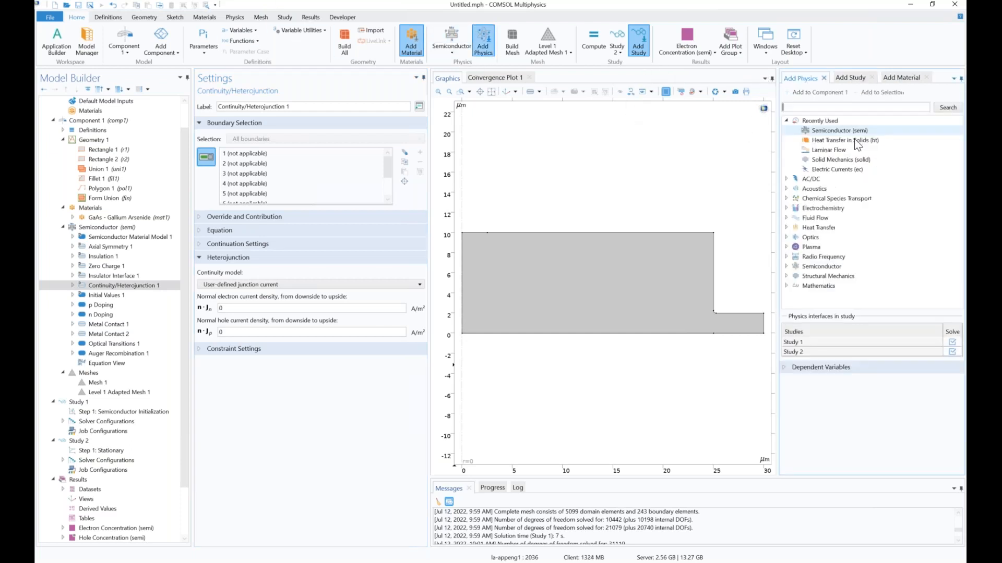
double_click(810, 179)
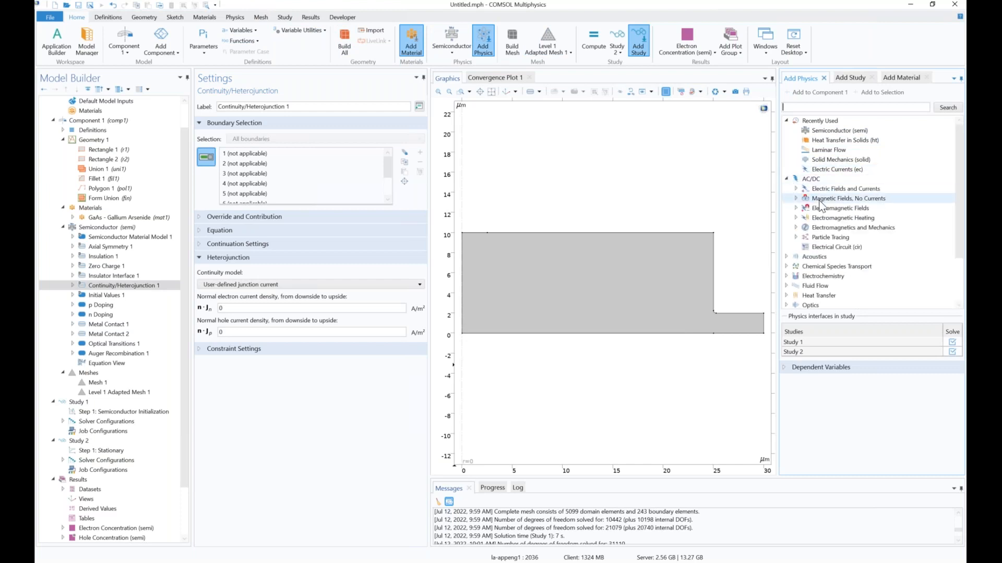
click(786, 120)
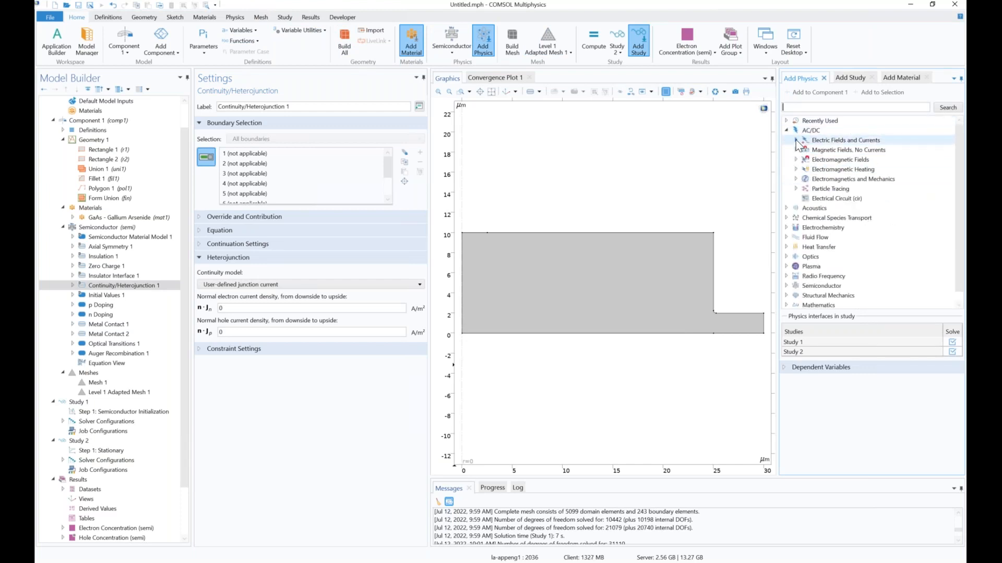
click(796, 140)
click(839, 159)
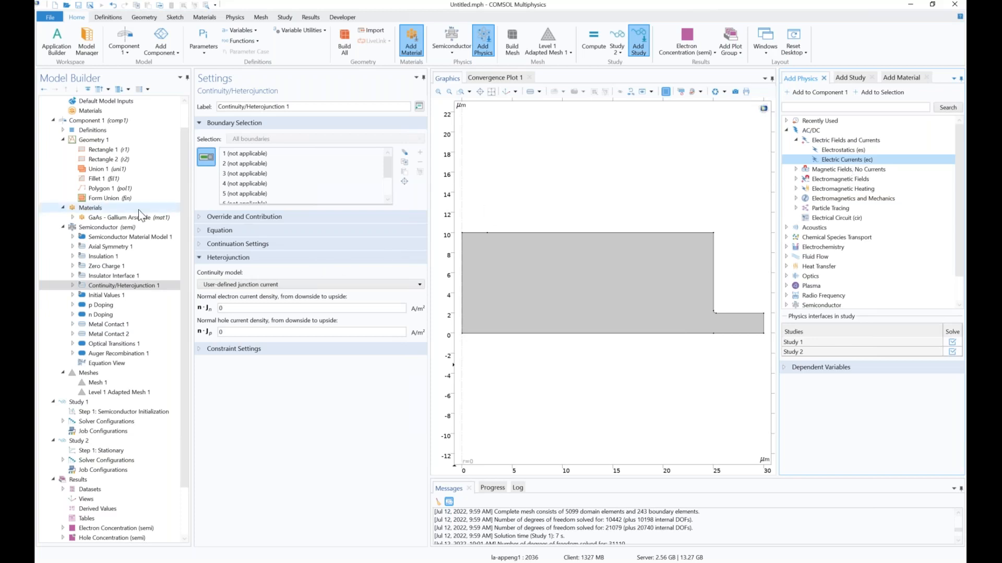
Add an electrostatic Charge Conservation feature to the Semiconductor interface, look at its settings and delete it again.
click(106, 228)
right_click(106, 227)
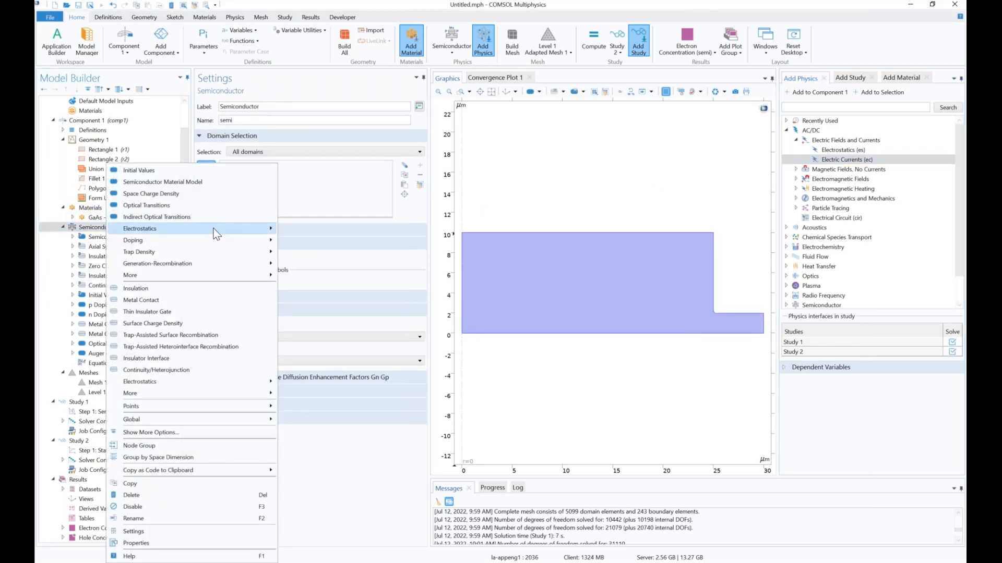
mouse_move(230, 240)
mouse_move(266, 228)
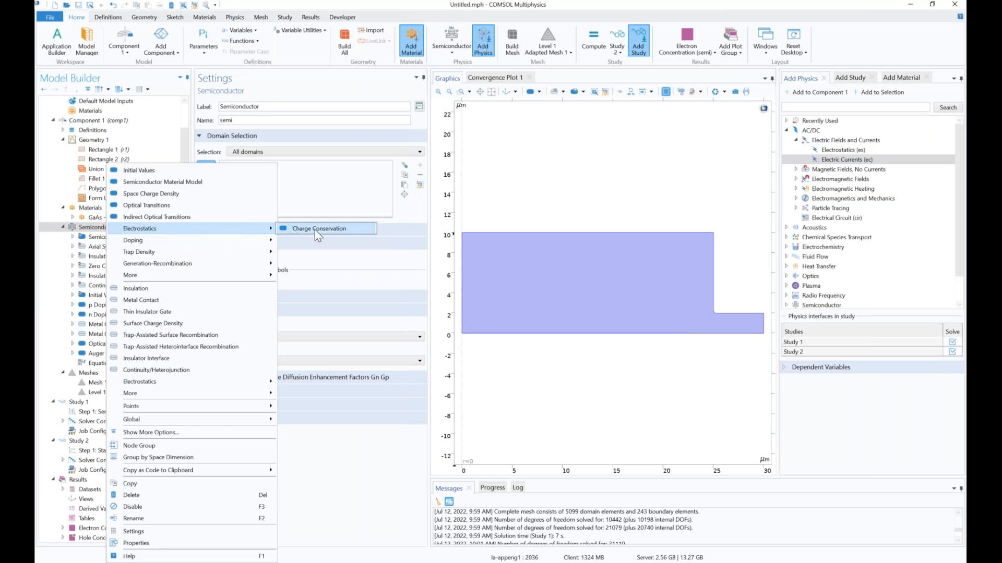
click(315, 230)
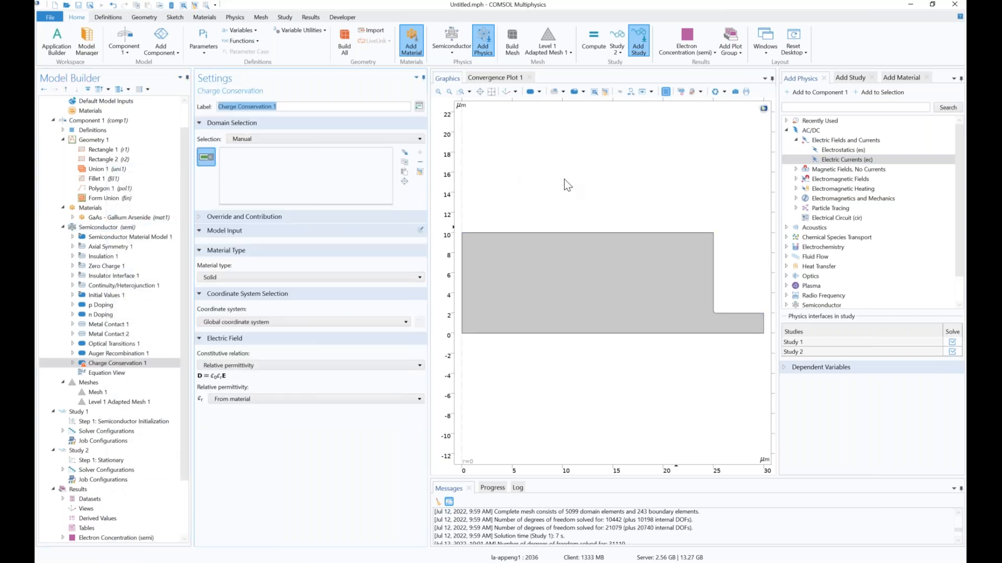
right_click(138, 362)
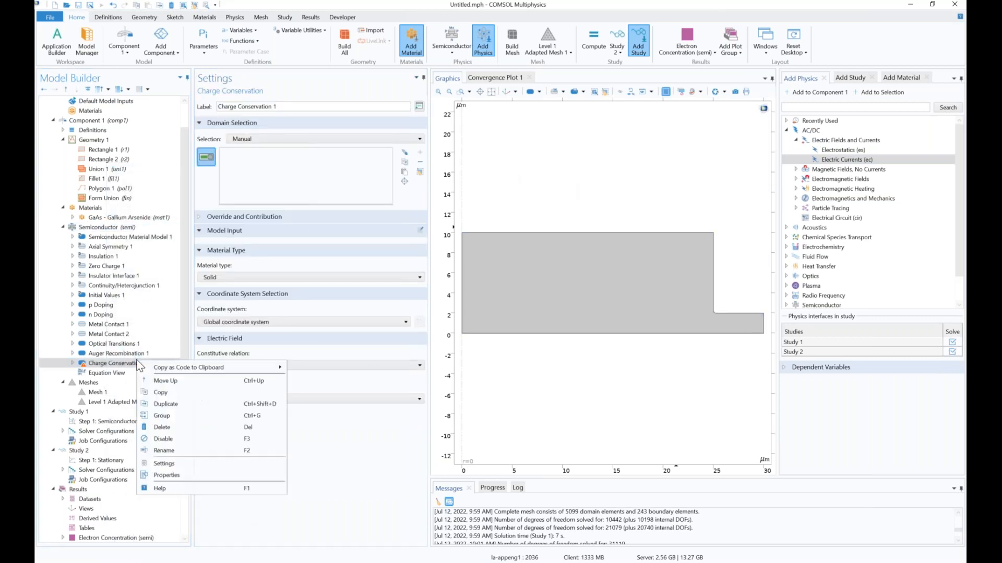
click(185, 427)
click(532, 322)
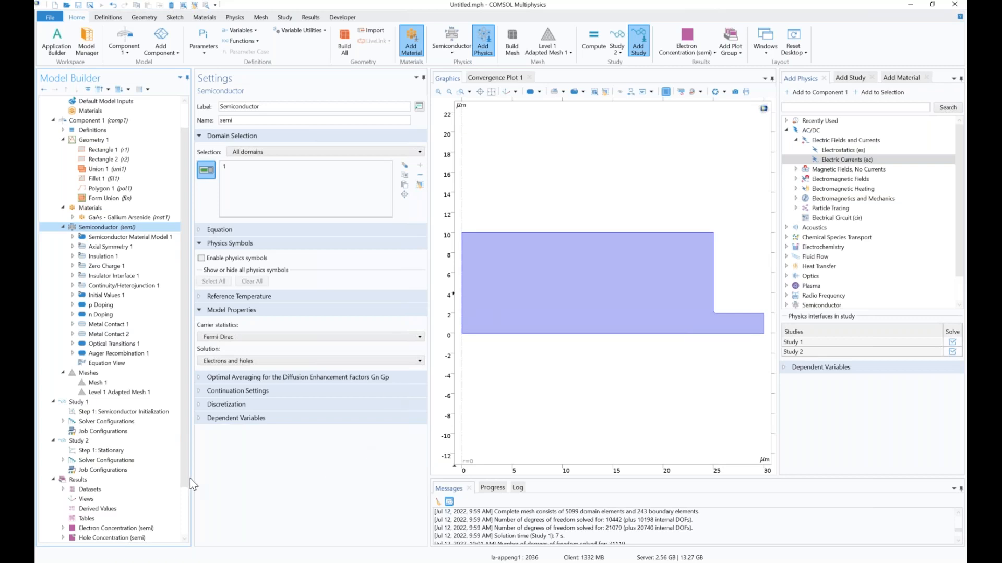
Review the electron concentration and hole concentration surface plots of the Study 2 solution.
scroll(186, 478, down, 2)
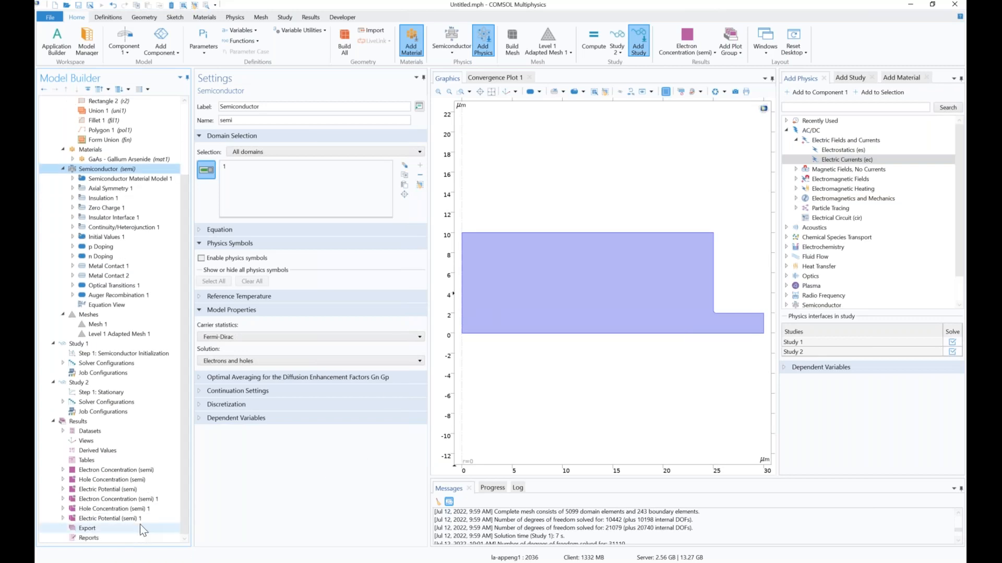
click(125, 471)
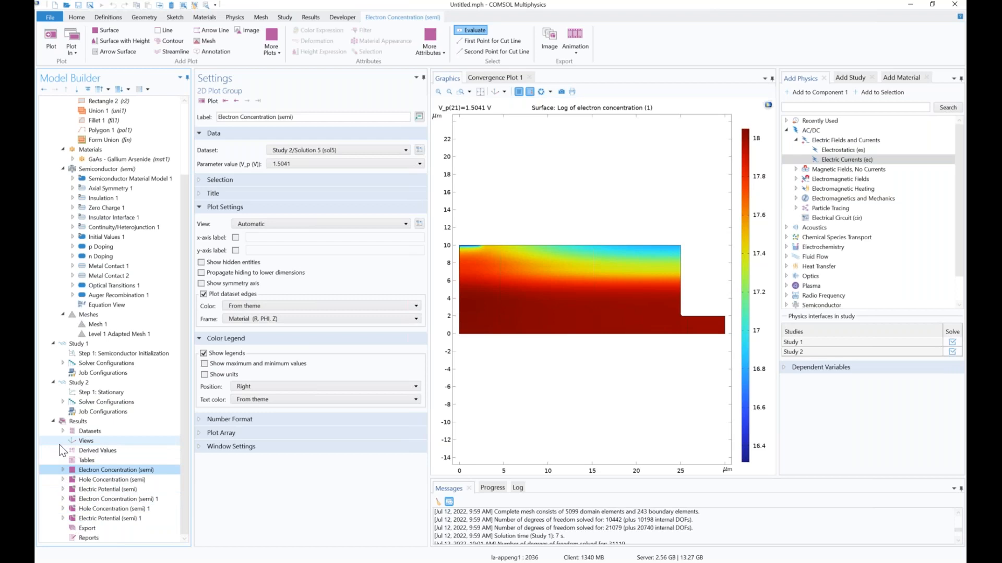
right_click(118, 423)
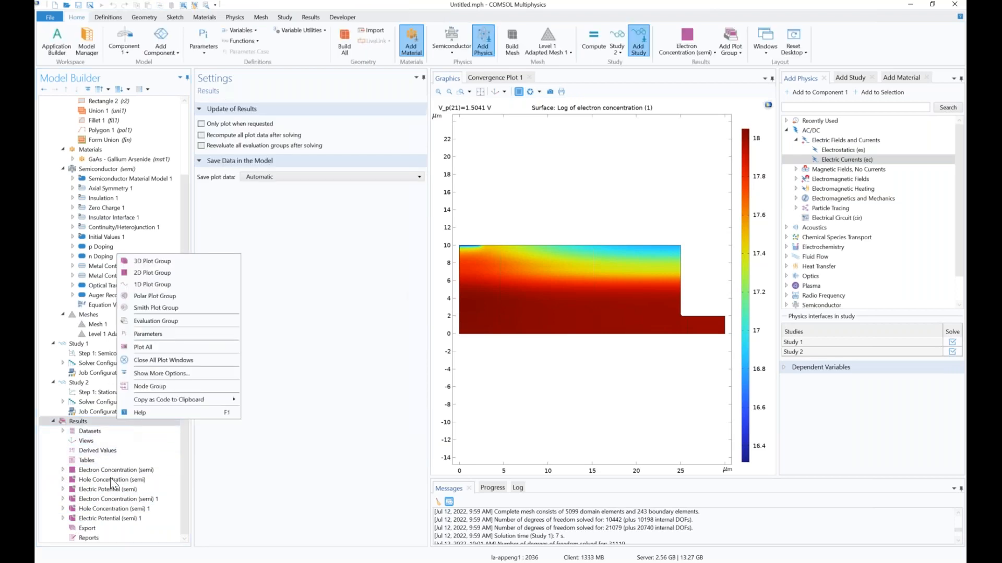
click(111, 473)
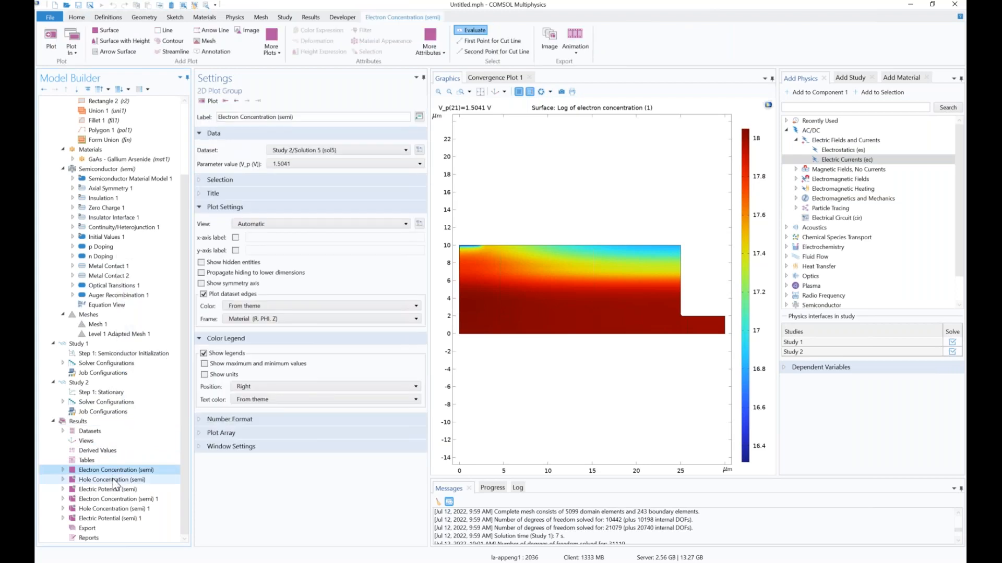
click(114, 480)
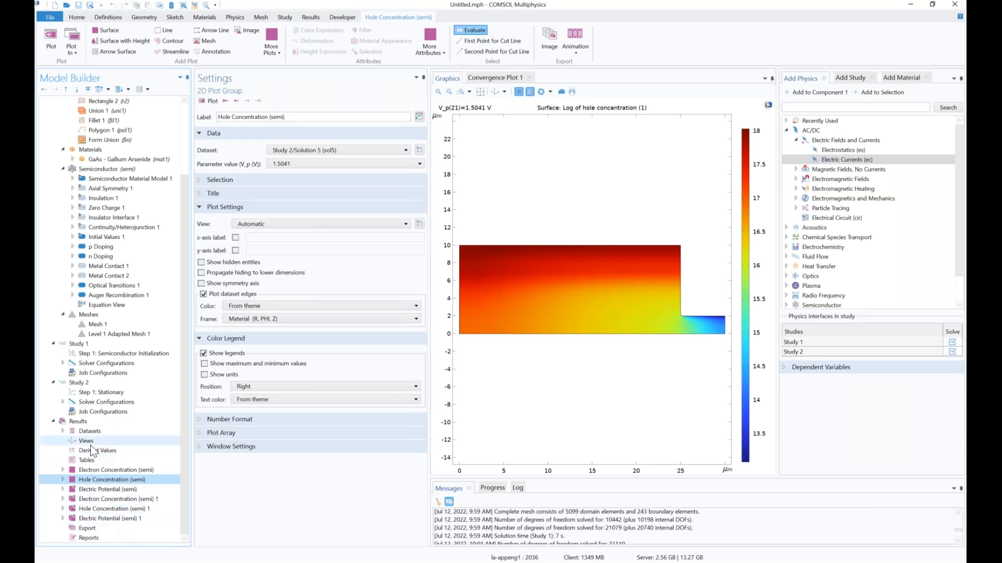
Add a 1D plot group to the results and set its dataset to Study 2/Solution 5 (sol5).
right_click(92, 422)
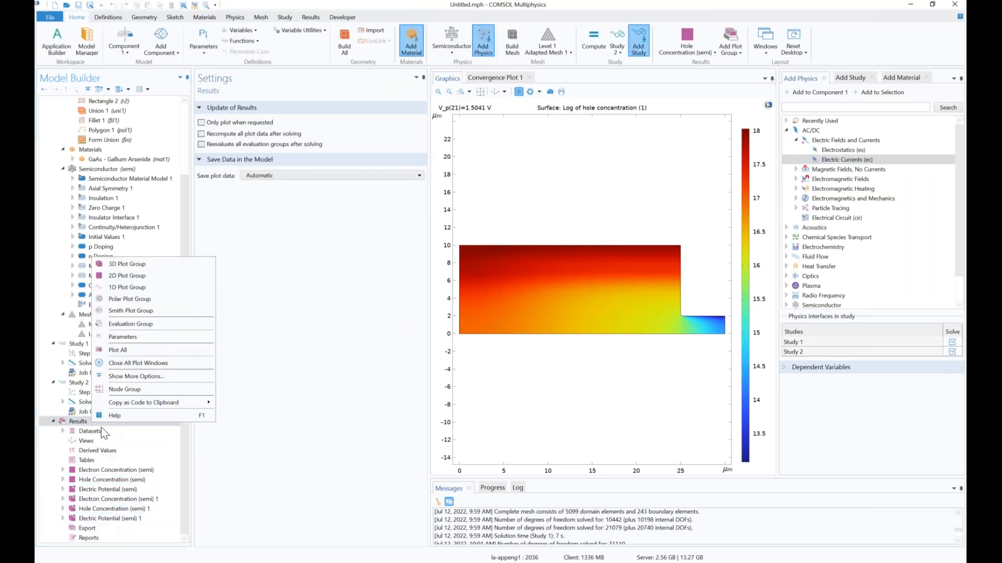
click(161, 290)
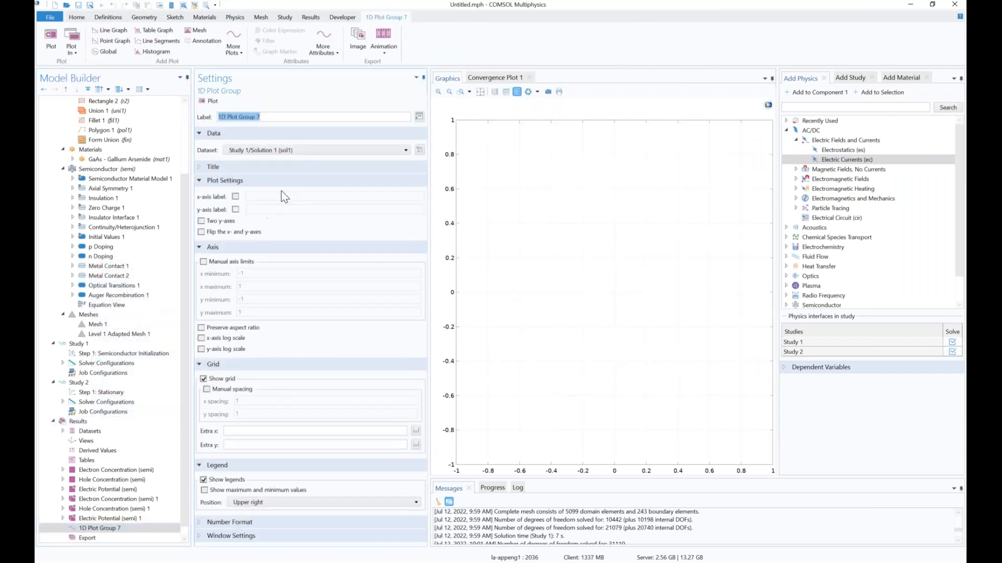
click(297, 148)
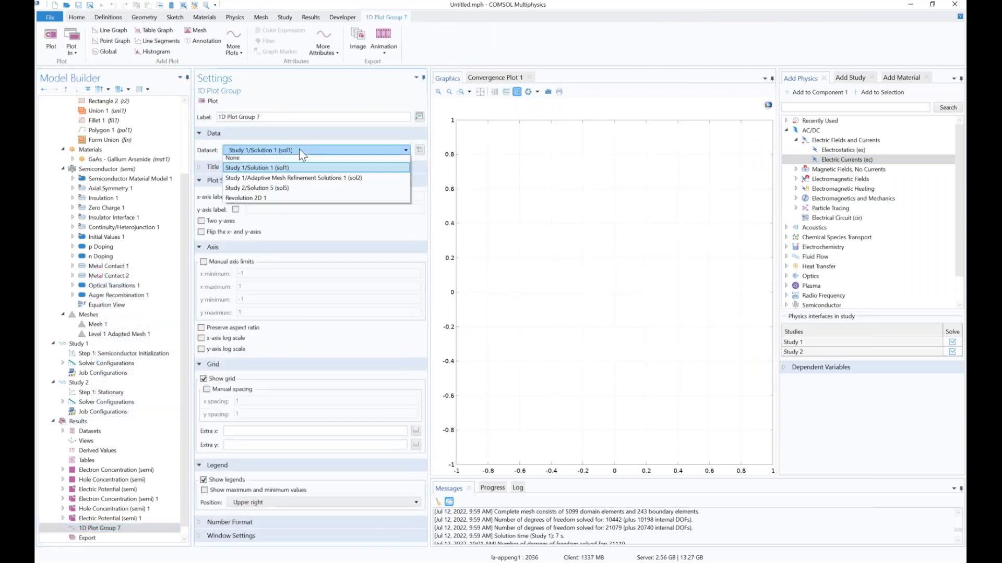
click(299, 190)
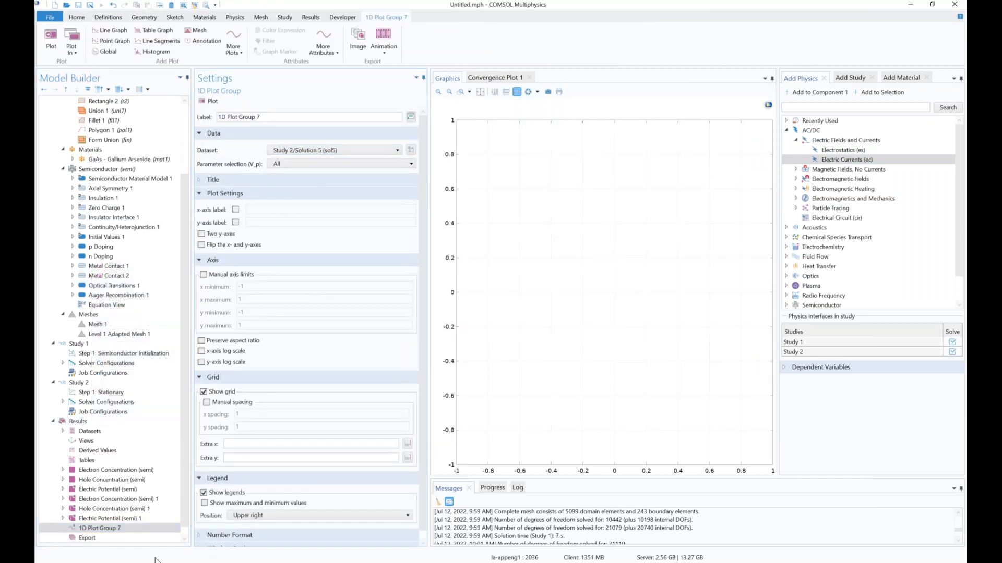
Add a Global plot to the 1D plot group with the terminal current semi.I0_1 as its y-axis expression.
right_click(106, 531)
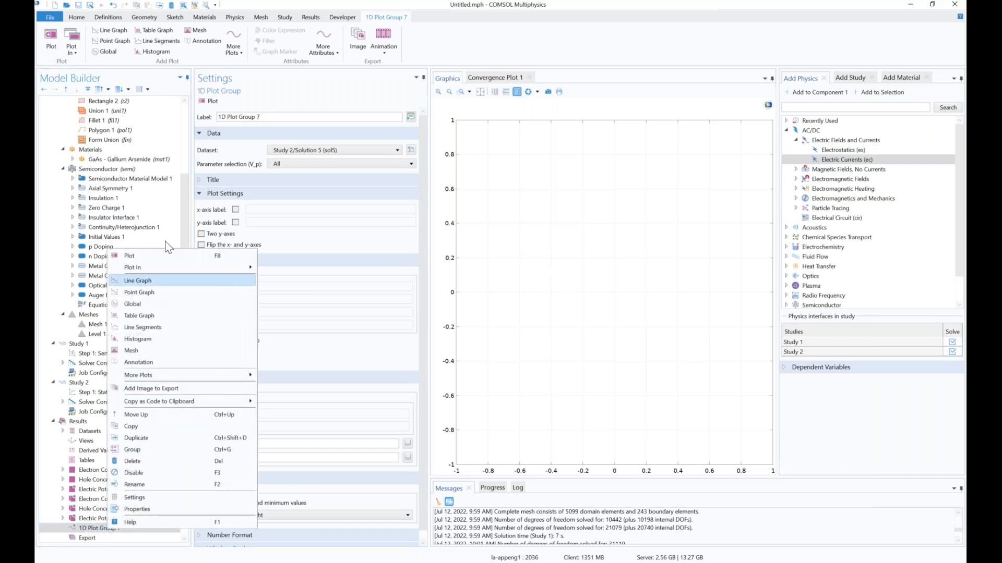
click(156, 305)
click(412, 167)
click(433, 231)
click(439, 243)
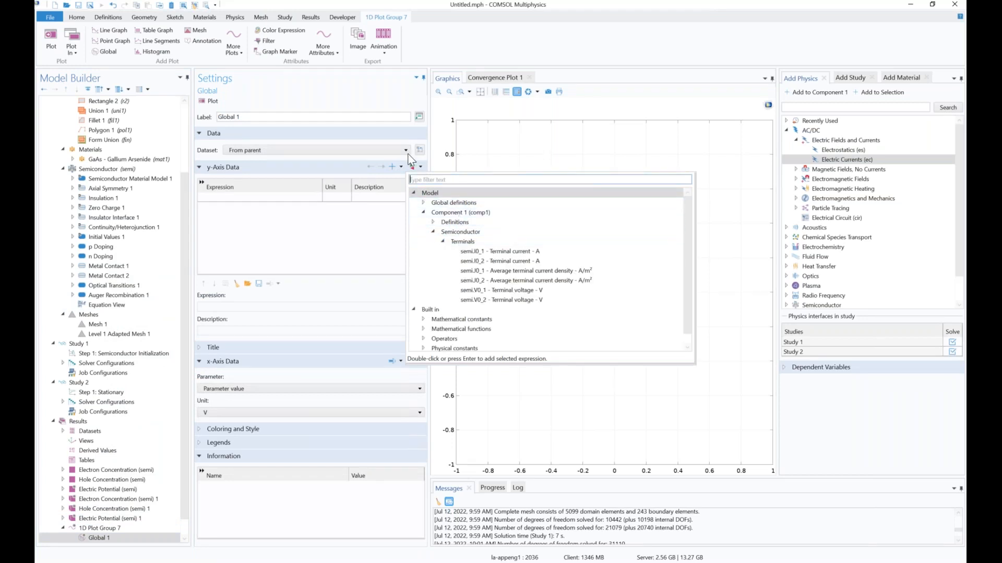
double_click(501, 252)
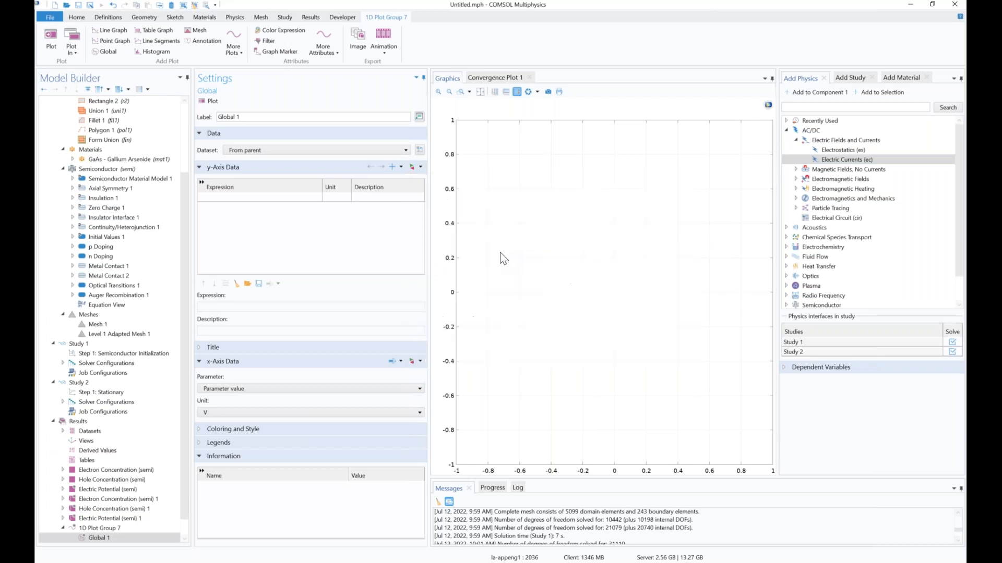
Check which boundary and voltage Metal Contact 1 uses as terminal 1, and return to the Global plot to view the terminal current curve.
click(134, 247)
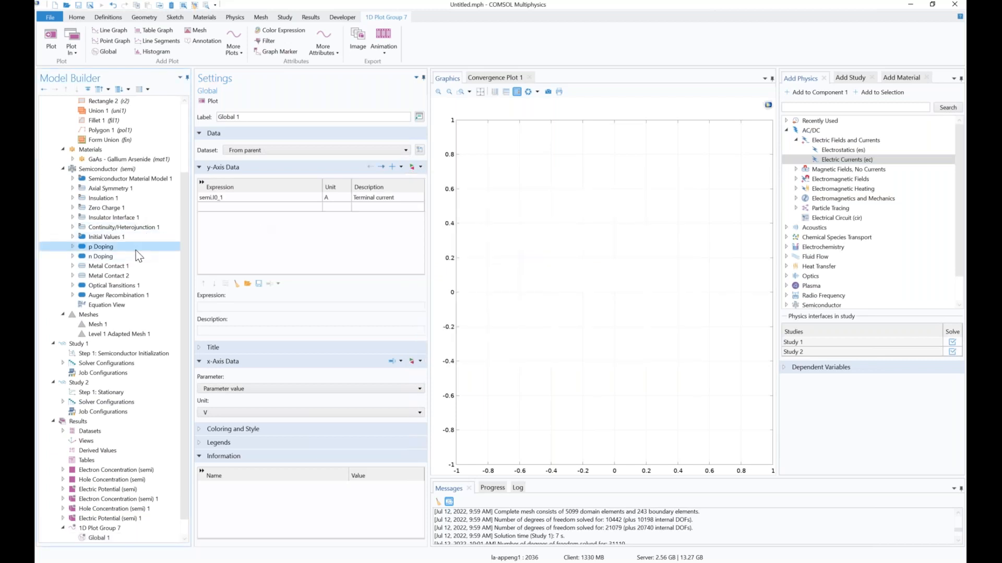
scroll(245, 344, down, 3)
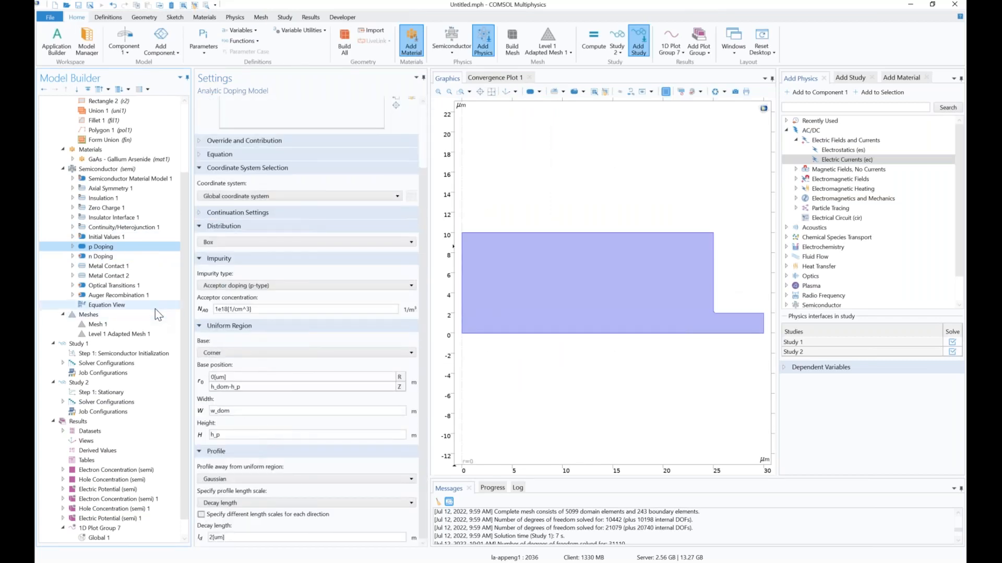
click(141, 267)
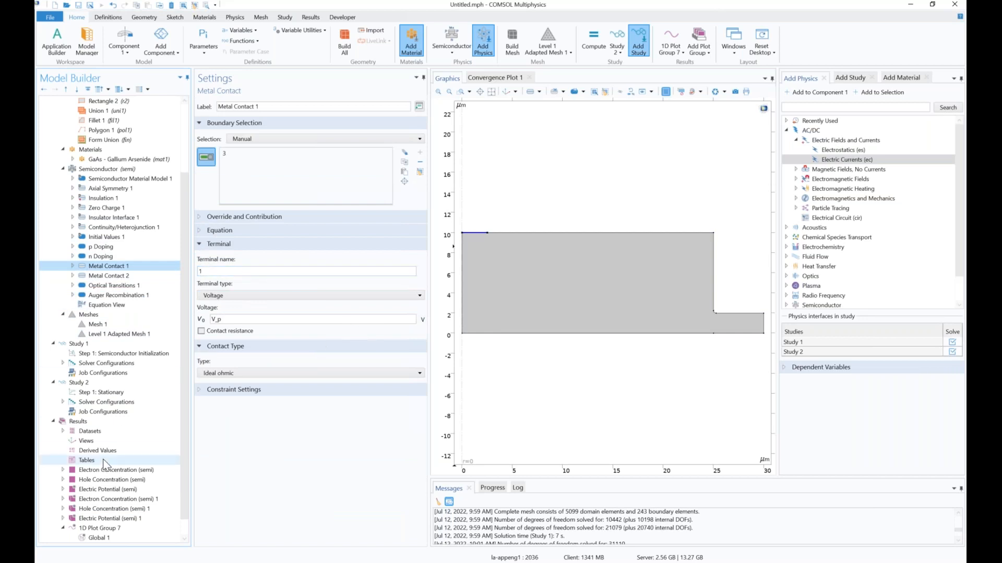
scroll(106, 465, down, 1)
click(99, 518)
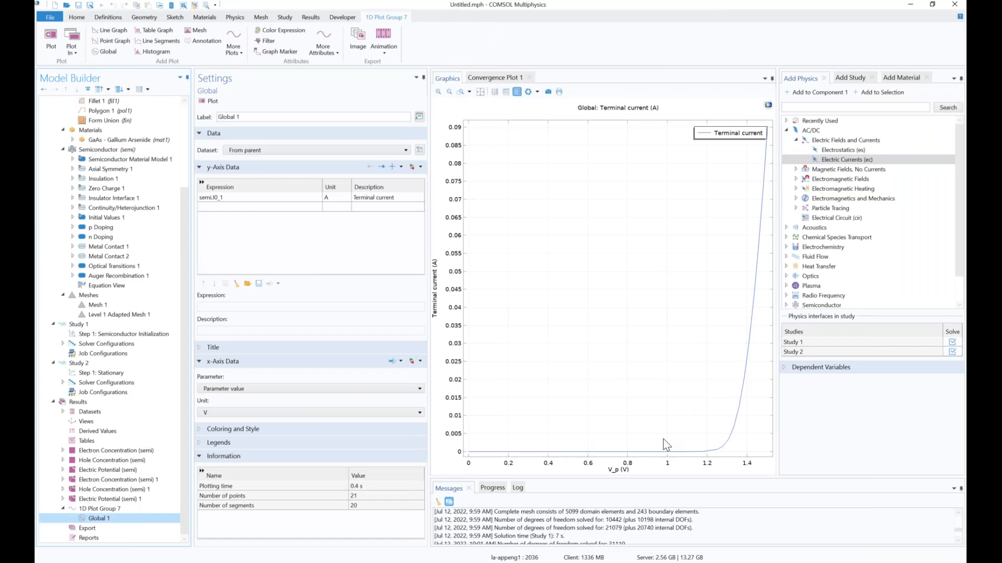
Set the terminal current's unit to mA and replot the curve.
click(325, 198)
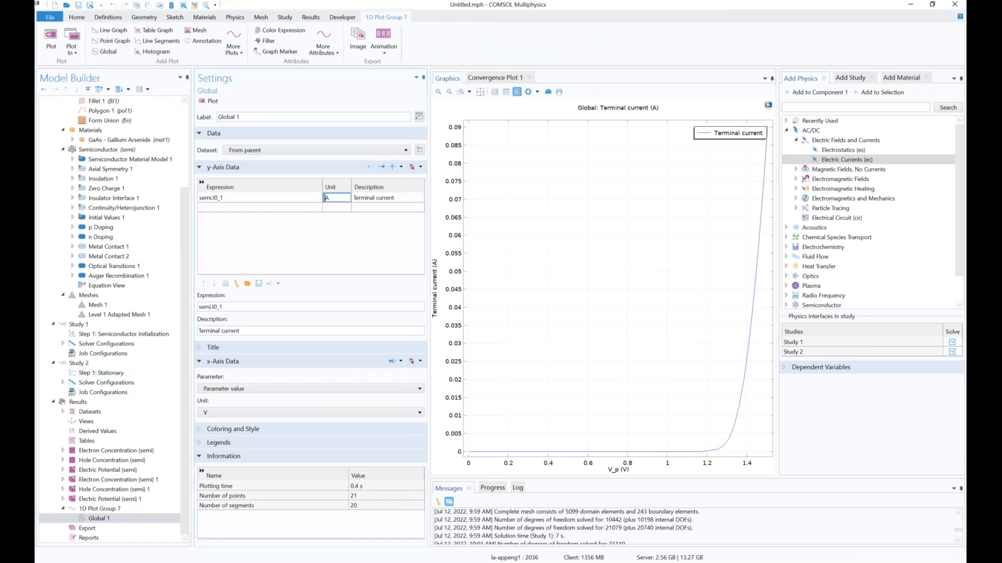
text(m)
click(203, 101)
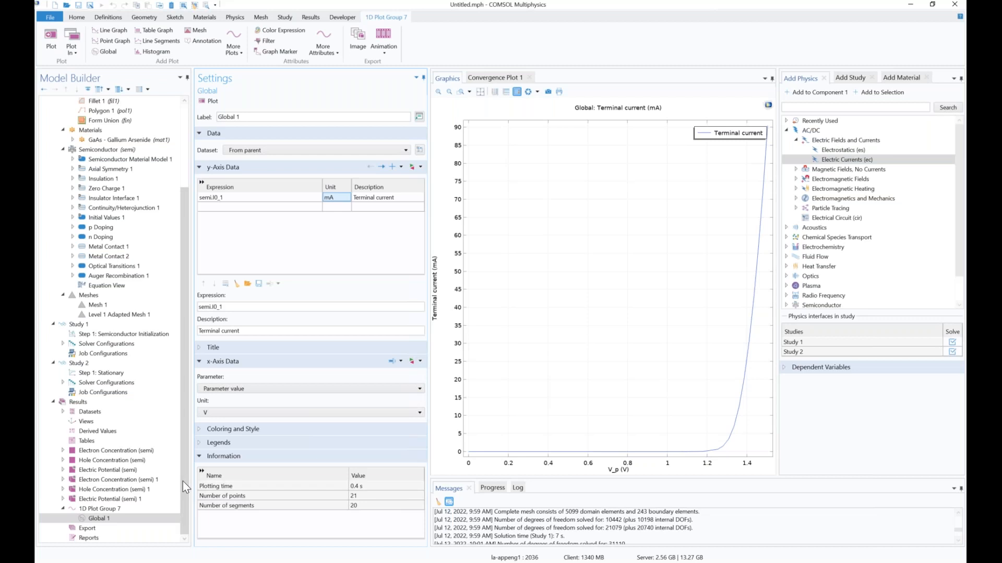
Add a 2D plot group to the results and set its dataset to Study 2/Solution 5 (sol5).
right_click(152, 403)
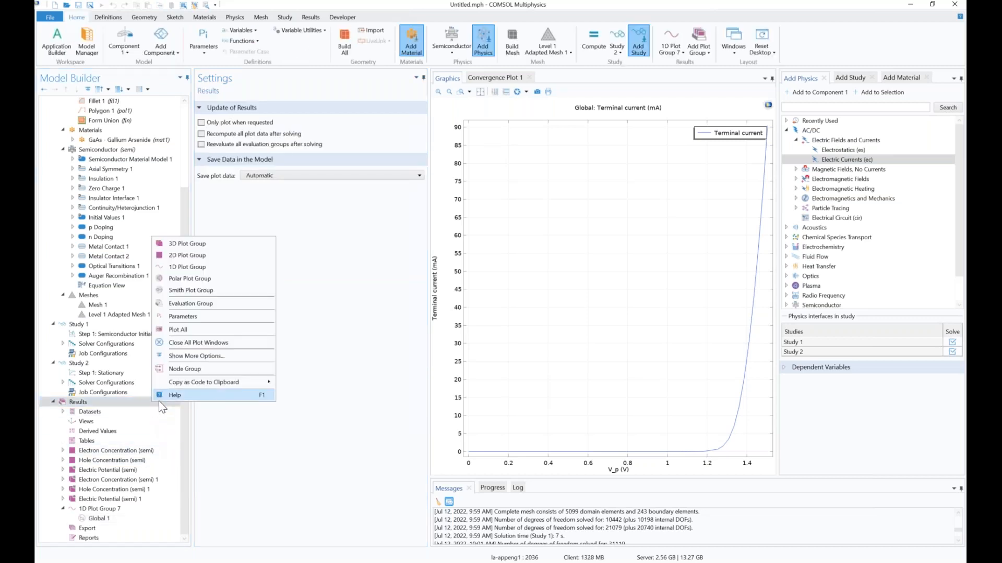
click(205, 256)
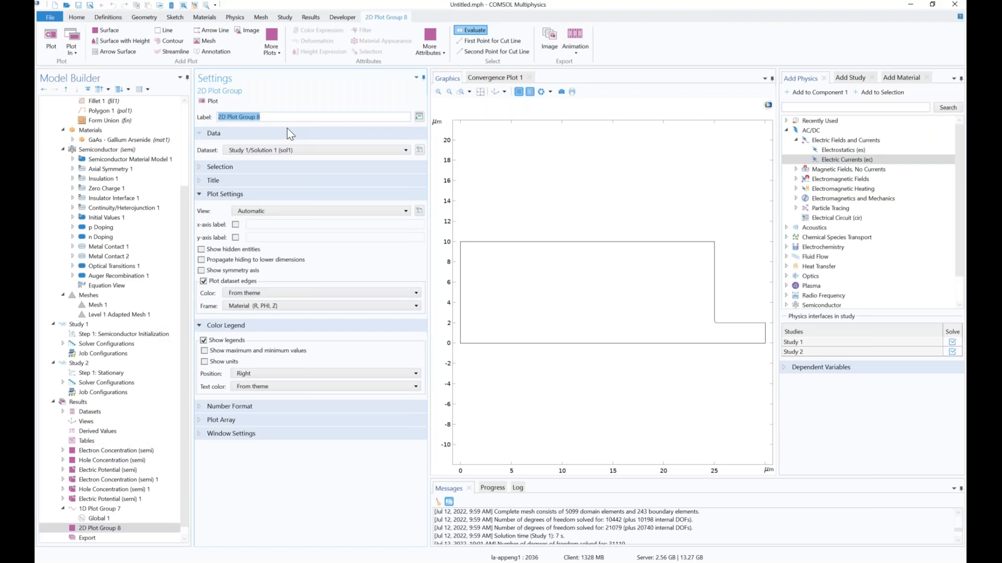
click(309, 150)
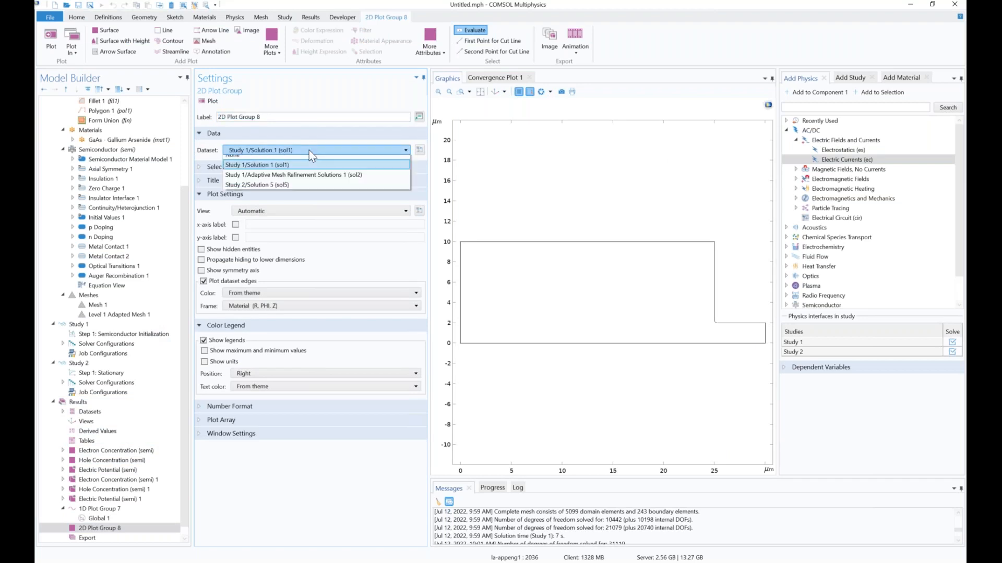
click(308, 191)
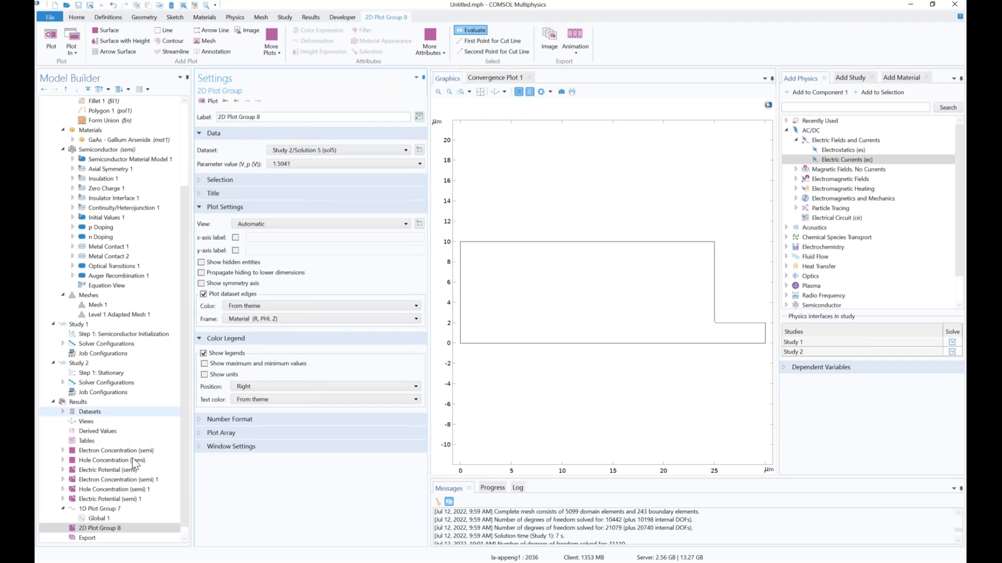
Add a Surface plot of the spontaneous emission recombination rate, semi.ot1.R_spon, to the new 2D plot group and plot it.
right_click(129, 530)
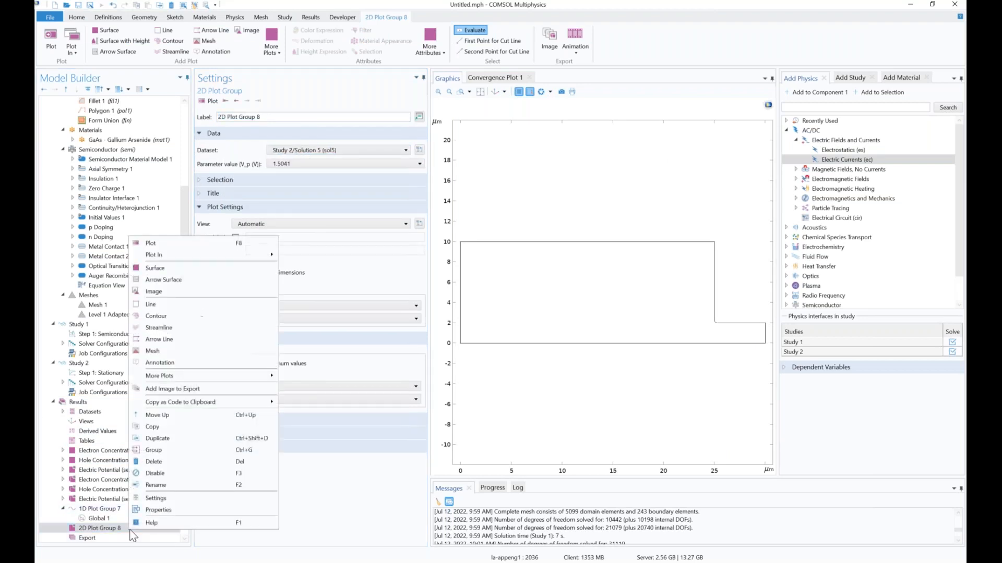
click(190, 269)
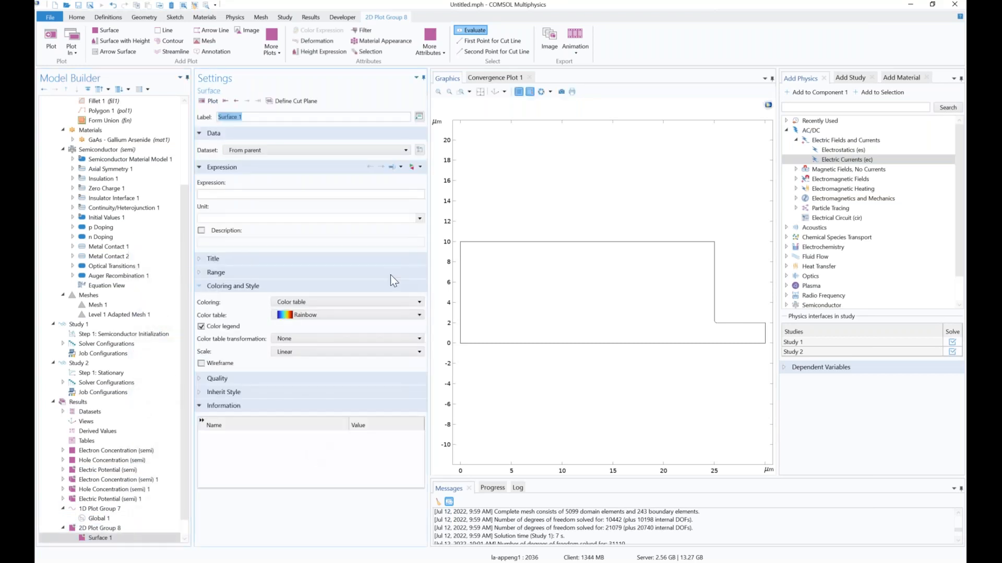
click(419, 167)
click(432, 281)
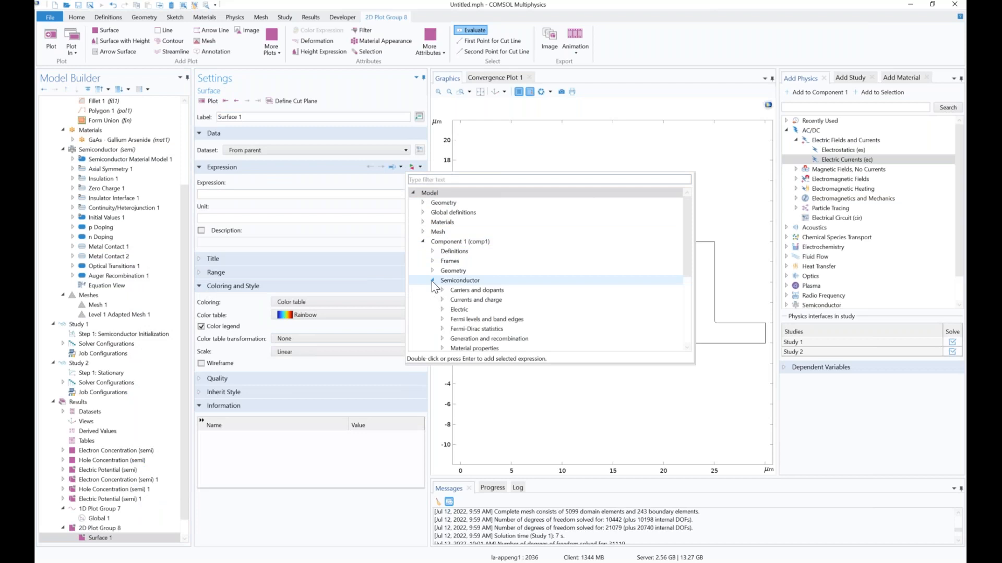
scroll(431, 280, down, 2)
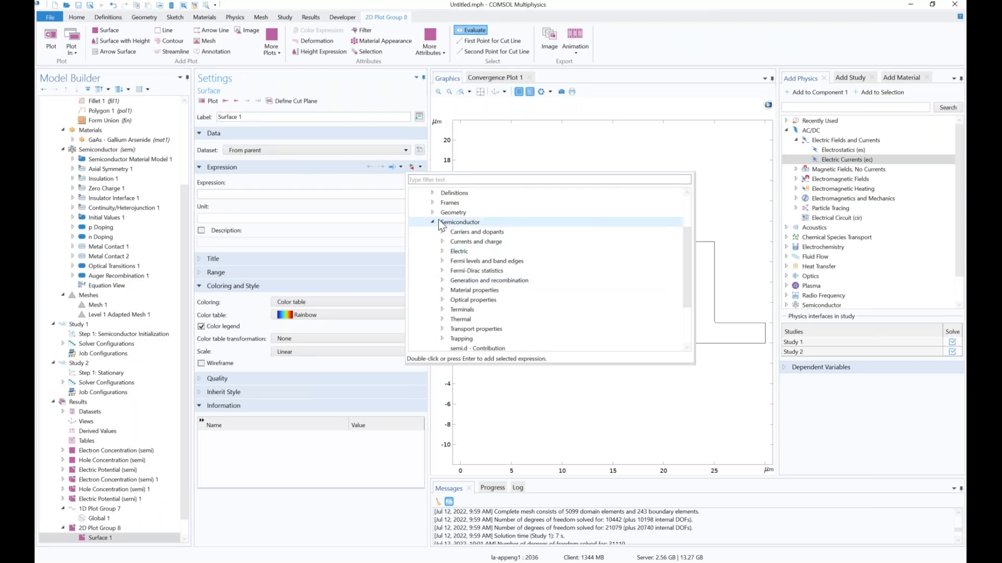
text(e)
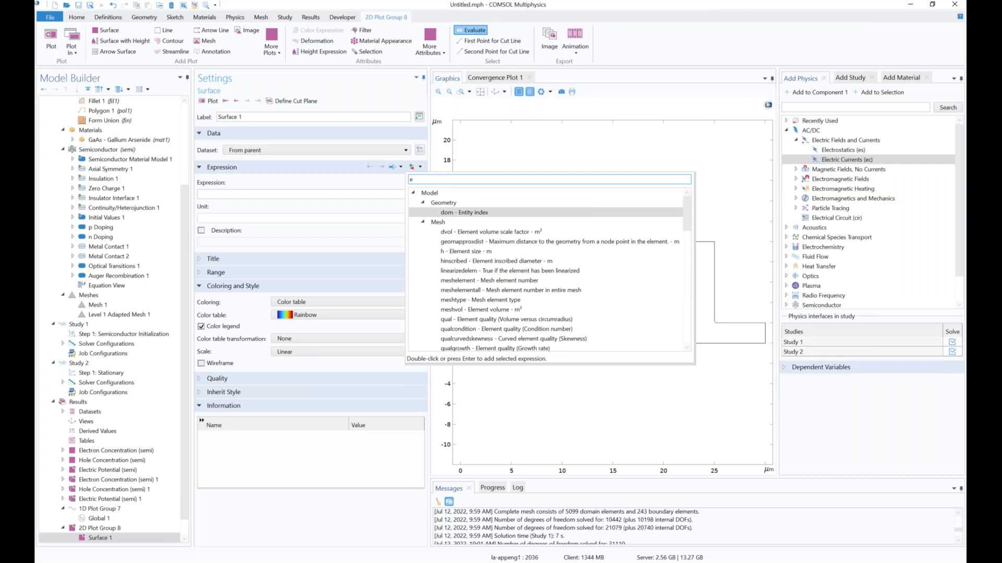
text(m)
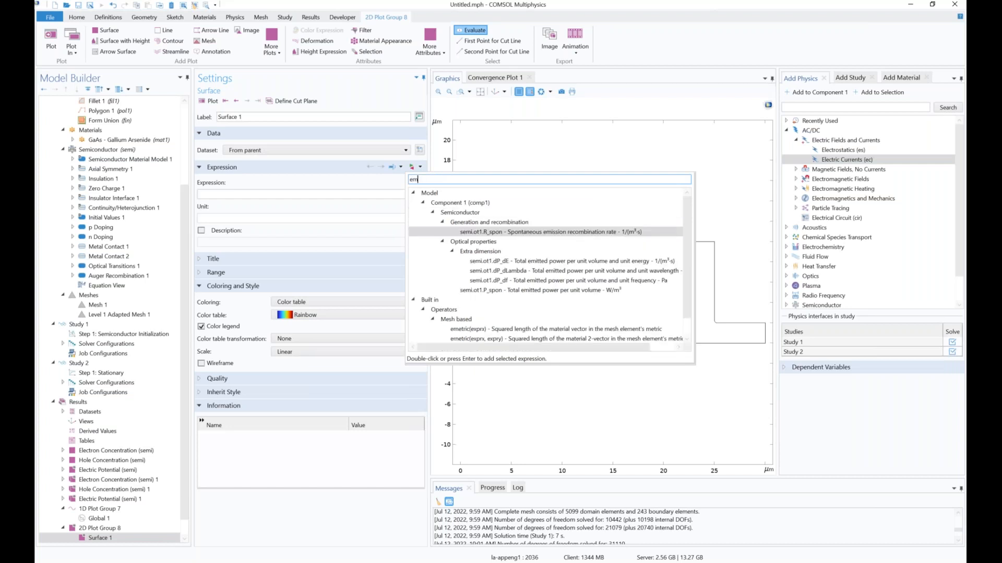
double_click(549, 230)
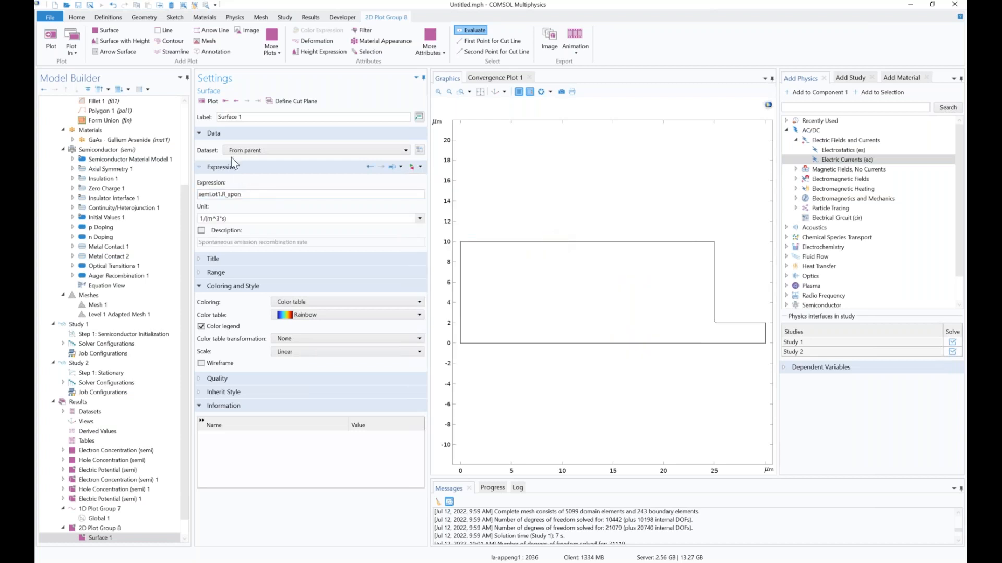
click(210, 102)
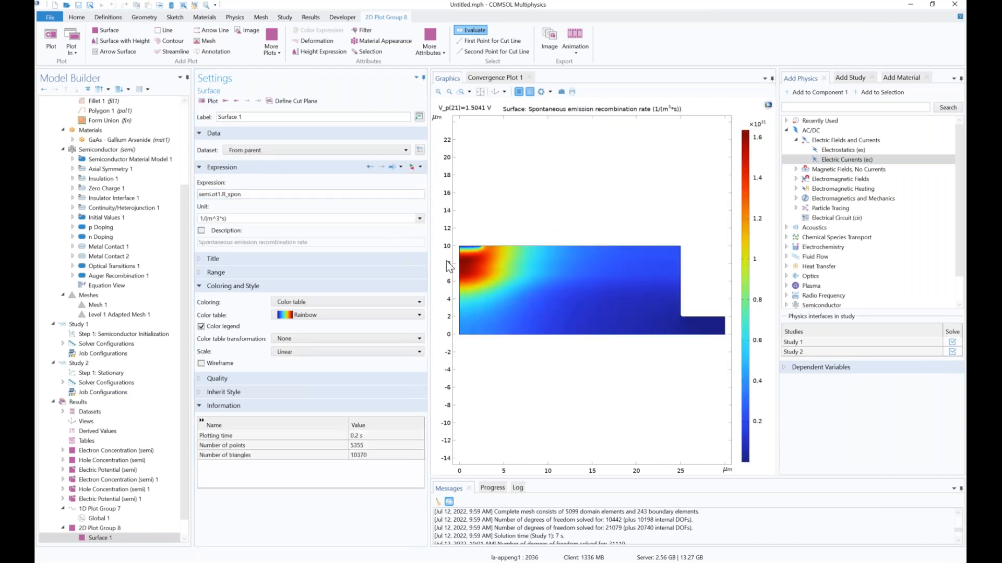
Step the recombination rate plot back through earlier V_p values and forward again to the last one.
click(237, 101)
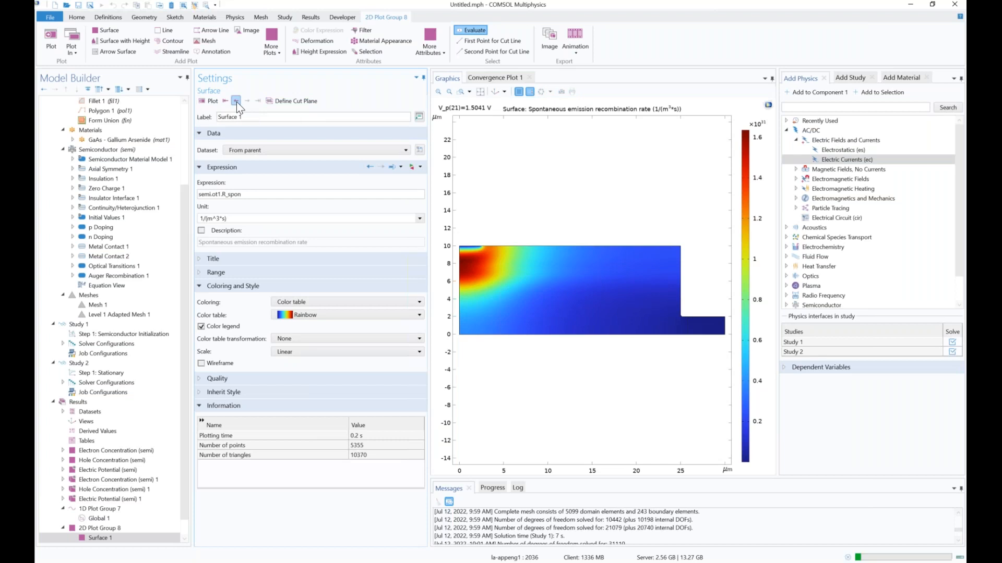
click(236, 102)
click(236, 101)
click(236, 101)
click(251, 98)
click(250, 99)
click(251, 98)
click(251, 98)
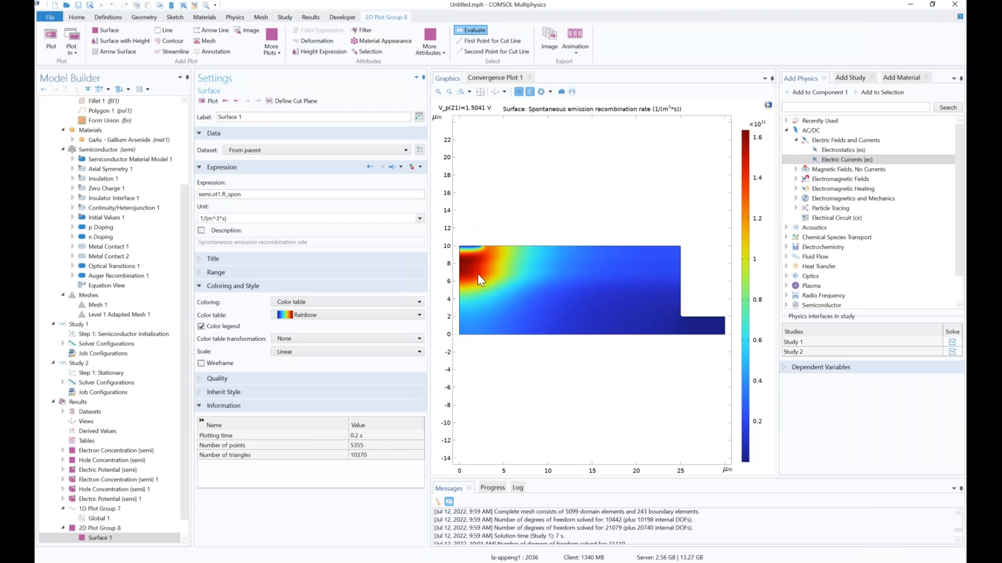
Add an Integration nonlocal coupling to the component definitions, with domain 1 as its source selection.
scroll(170, 452, down, 1)
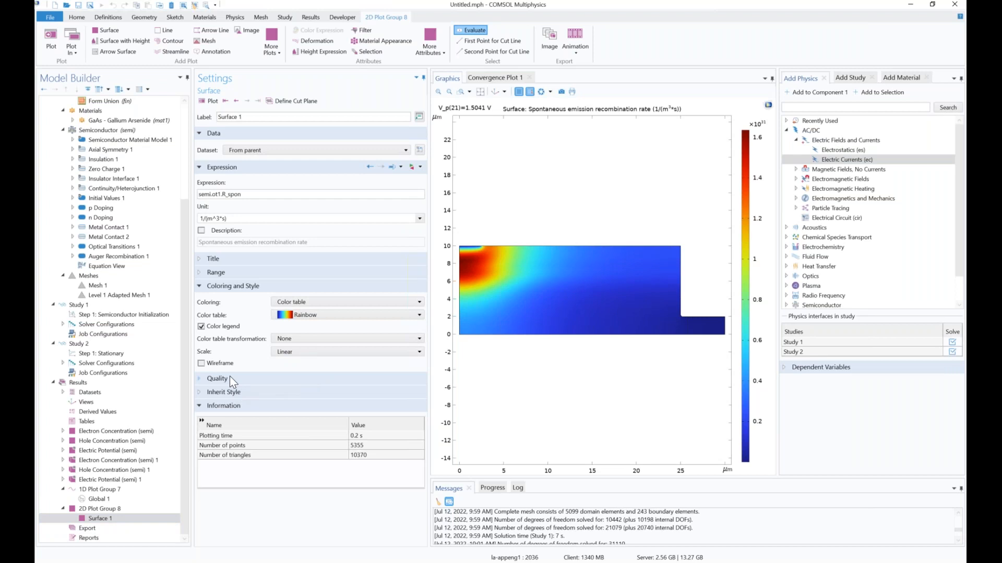
scroll(177, 409, up, 5)
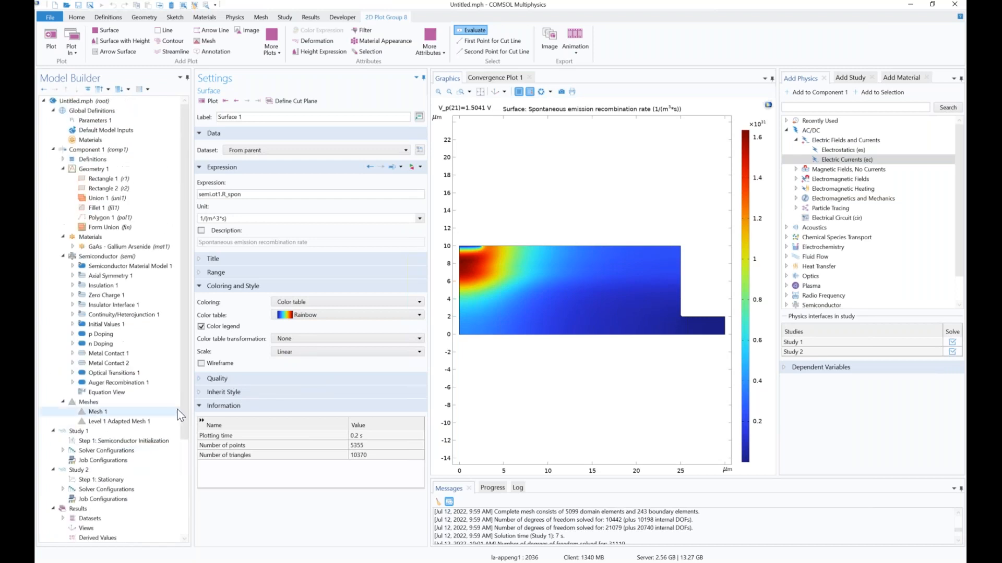
click(64, 170)
right_click(74, 162)
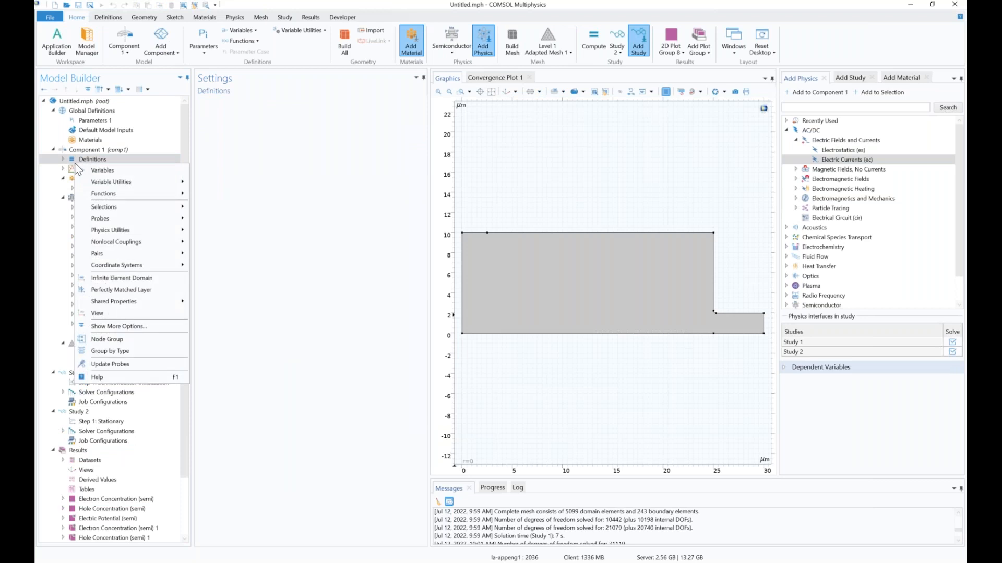
mouse_move(131, 242)
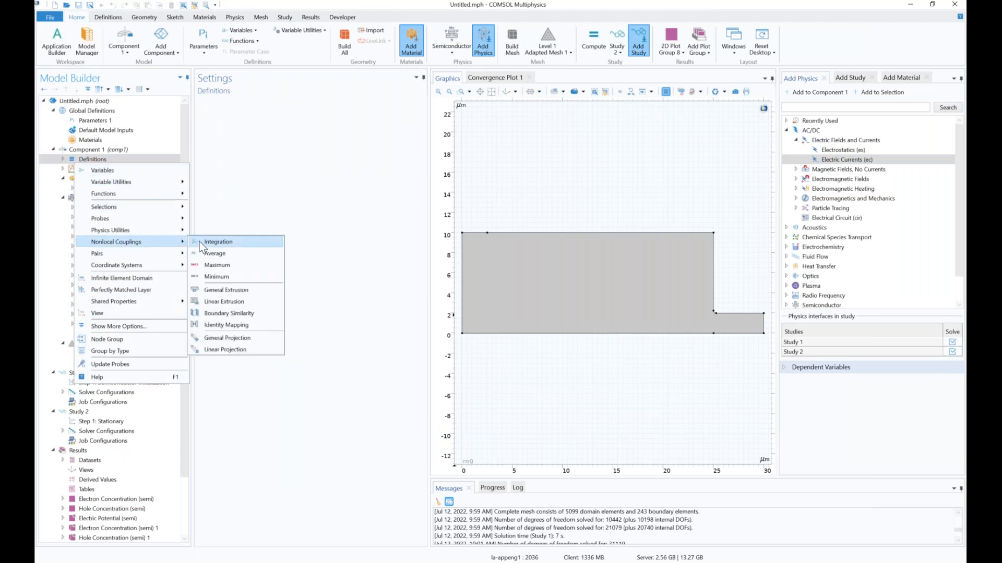
click(245, 242)
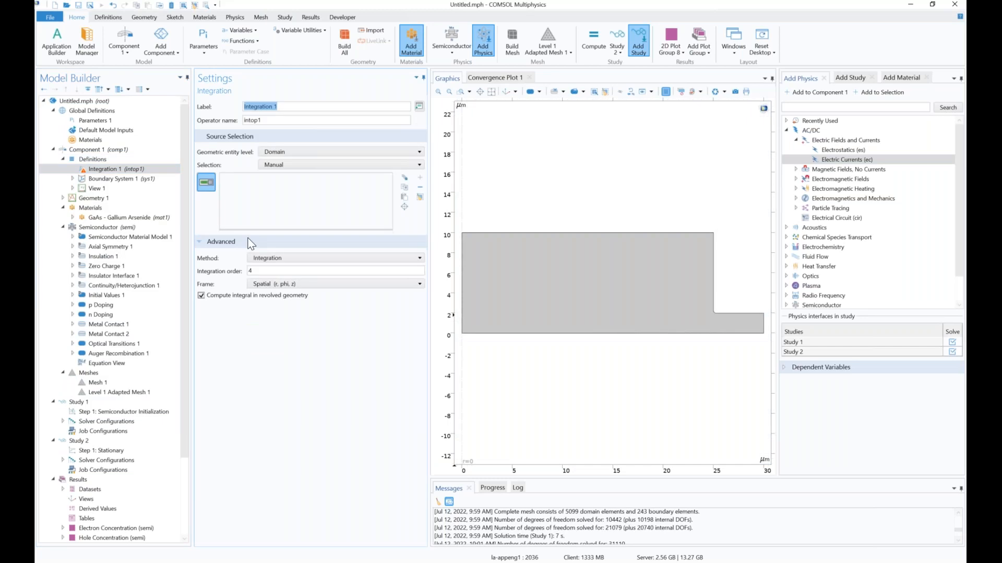
click(339, 152)
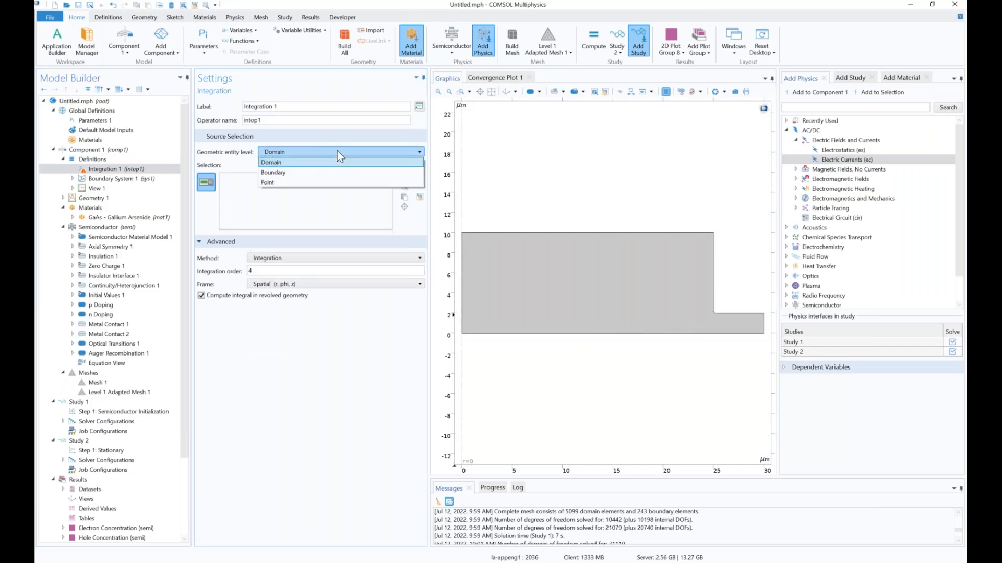
click(327, 162)
click(589, 281)
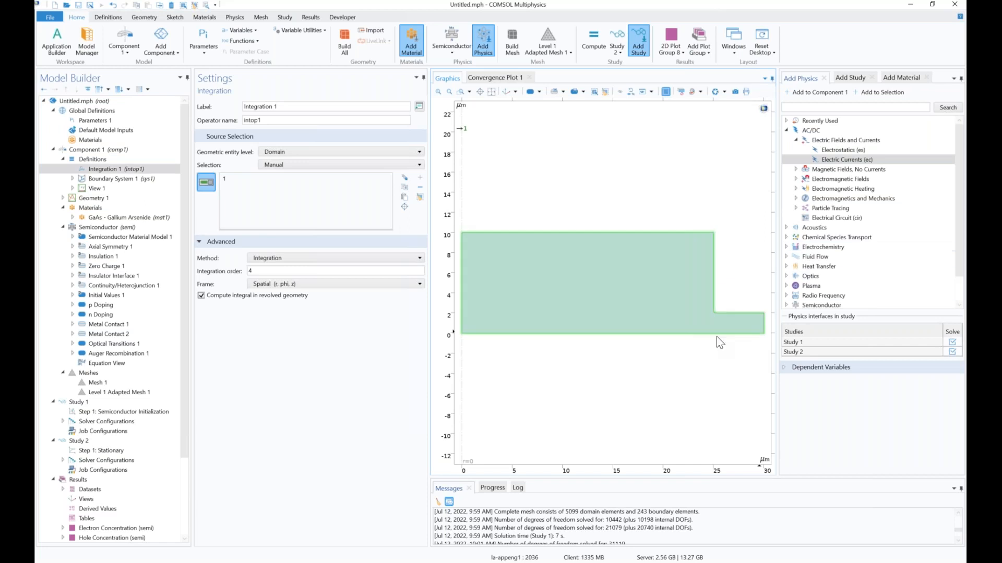
Update the solution of Study 2 without recomputing it.
scroll(114, 381, down, 3)
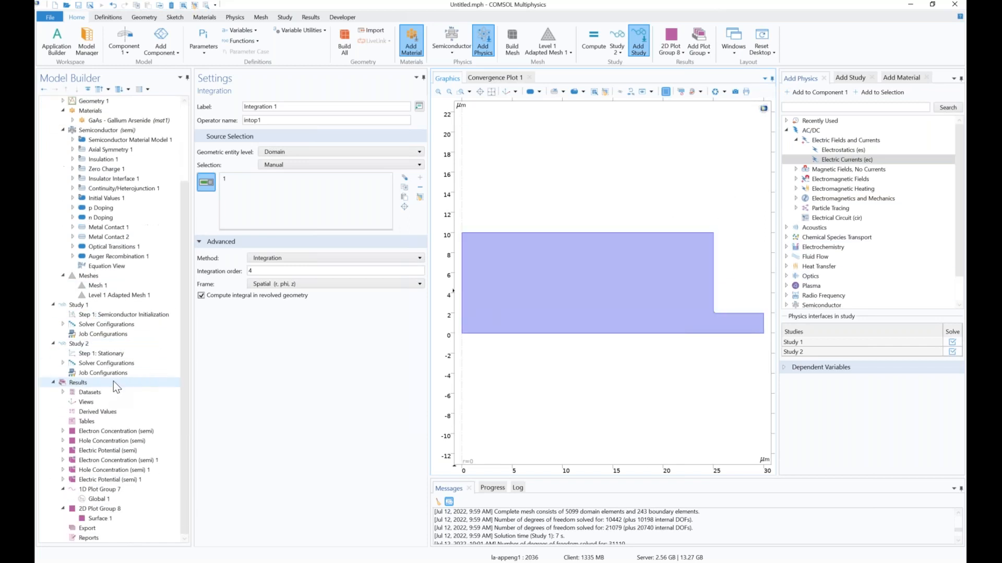
click(118, 346)
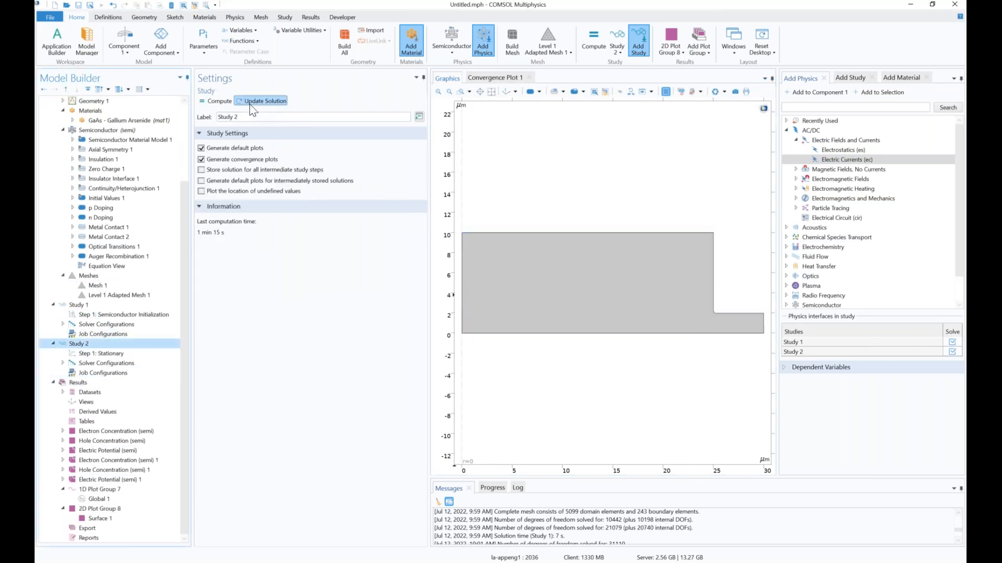
click(253, 102)
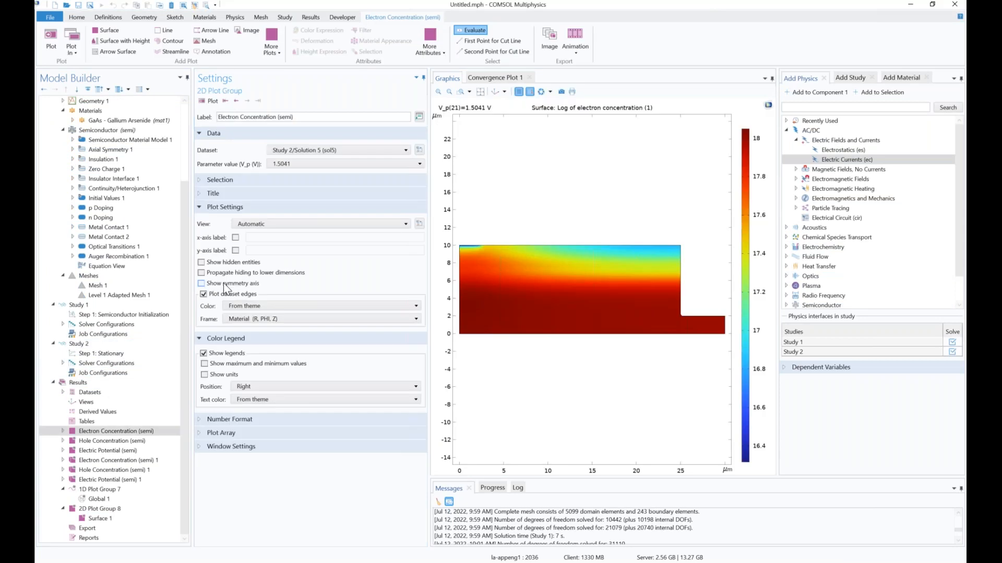
scroll(136, 224, up, 3)
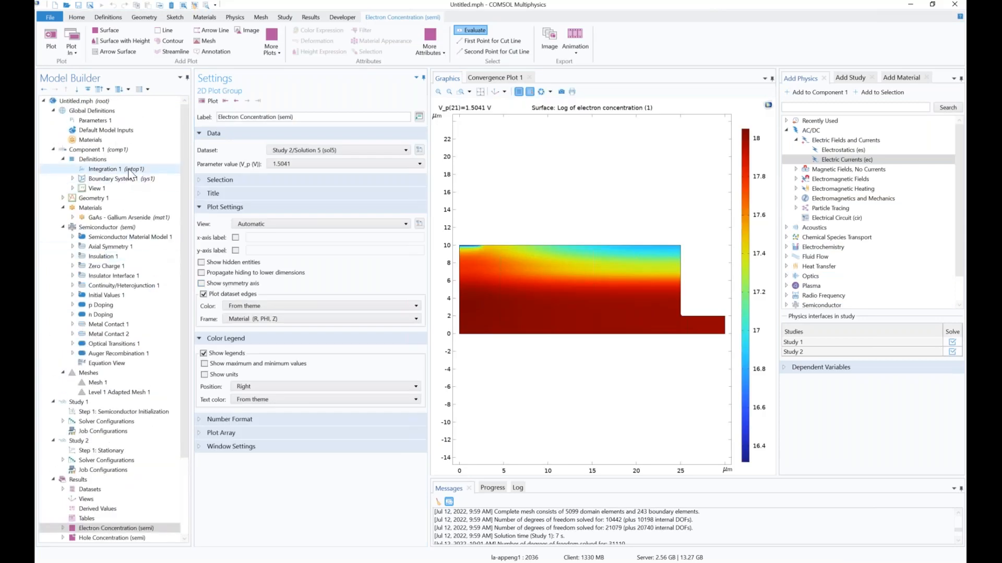
scroll(143, 428, down, 3)
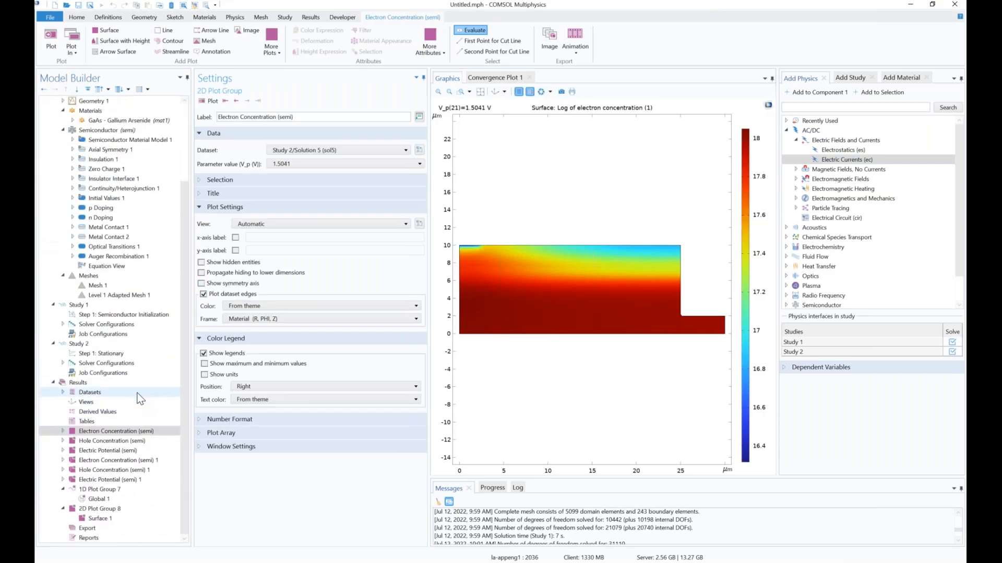
scroll(141, 385, up, 3)
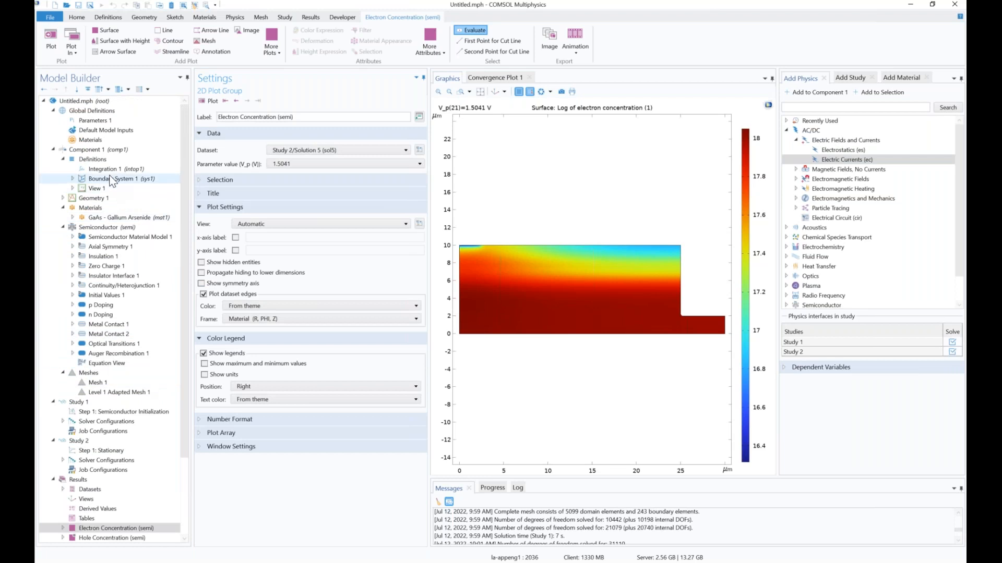
scroll(175, 409, down, 3)
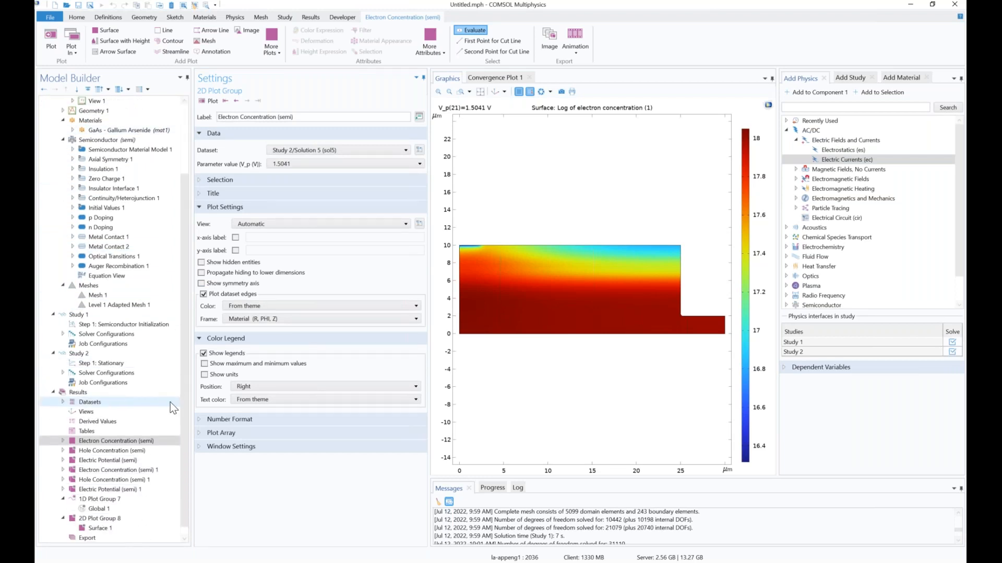
click(149, 364)
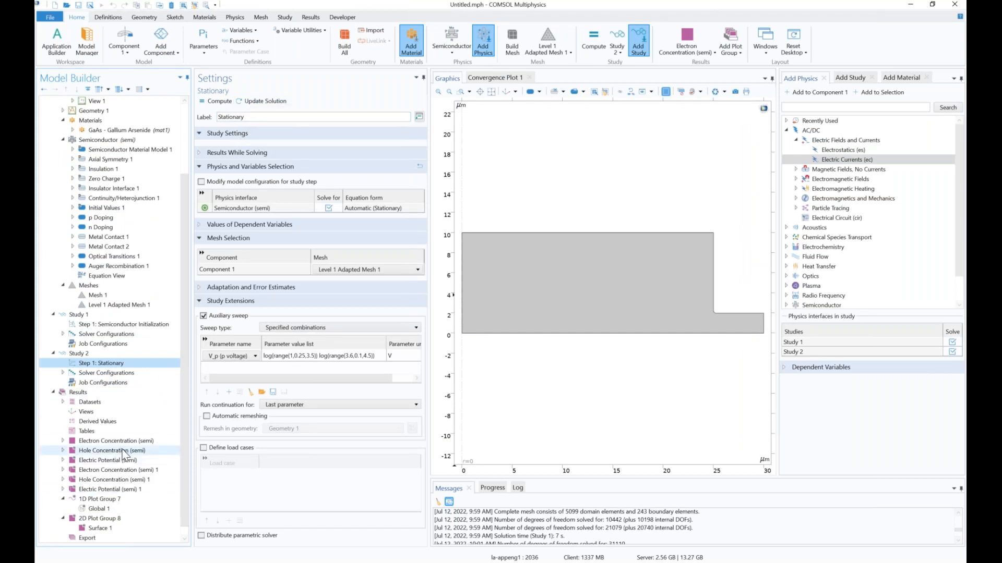
Add a 1D plot group to the results and set its dataset to Study 2/Solution 5 (sol5).
right_click(108, 392)
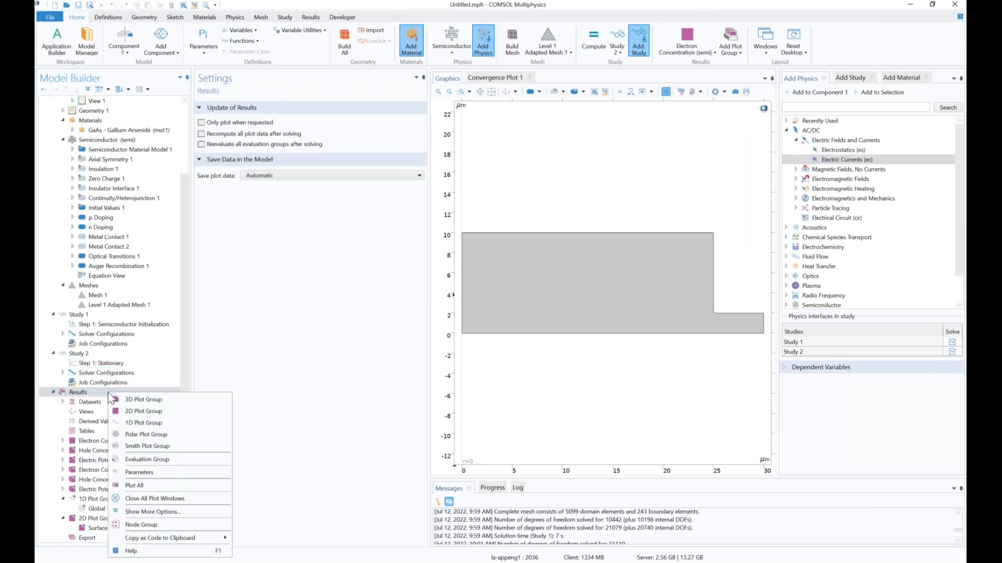
click(162, 421)
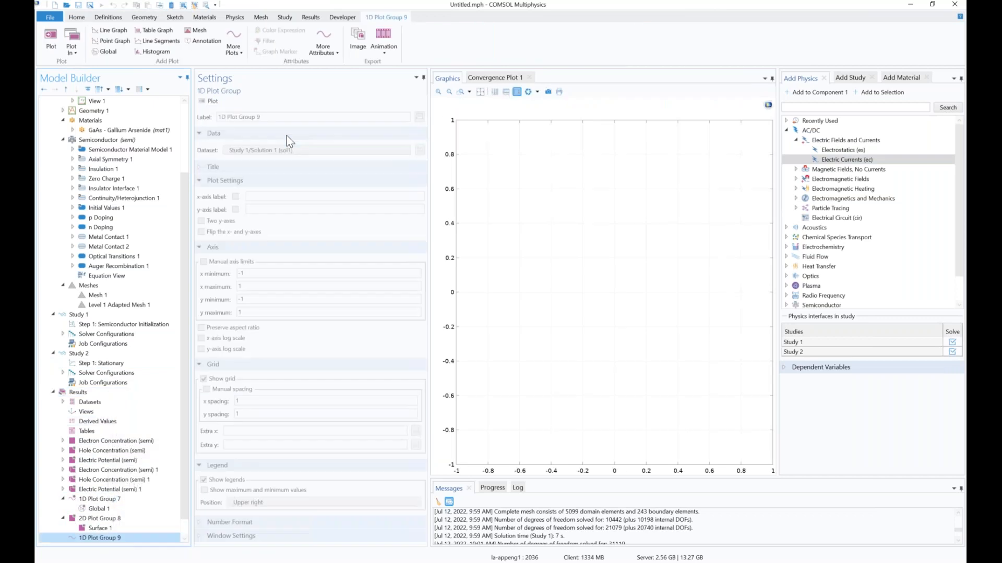
click(287, 150)
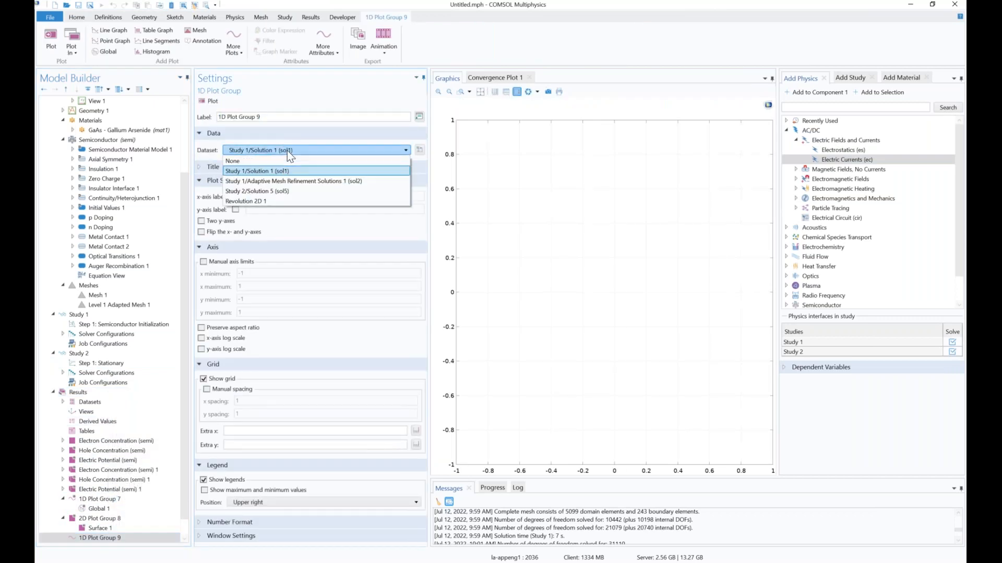
click(287, 192)
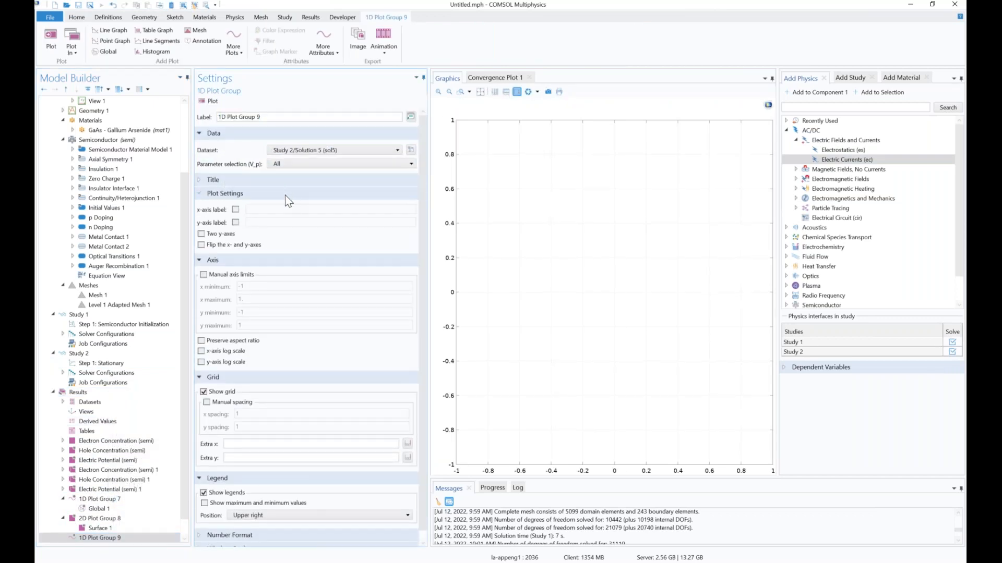
Add a Global plot to the new 1D plot group with the y-axis expression intop1(semi.ot1.R_spon), reusing the Surface plot's expression.
scroll(116, 522, down, 2)
right_click(118, 523)
click(149, 291)
click(137, 510)
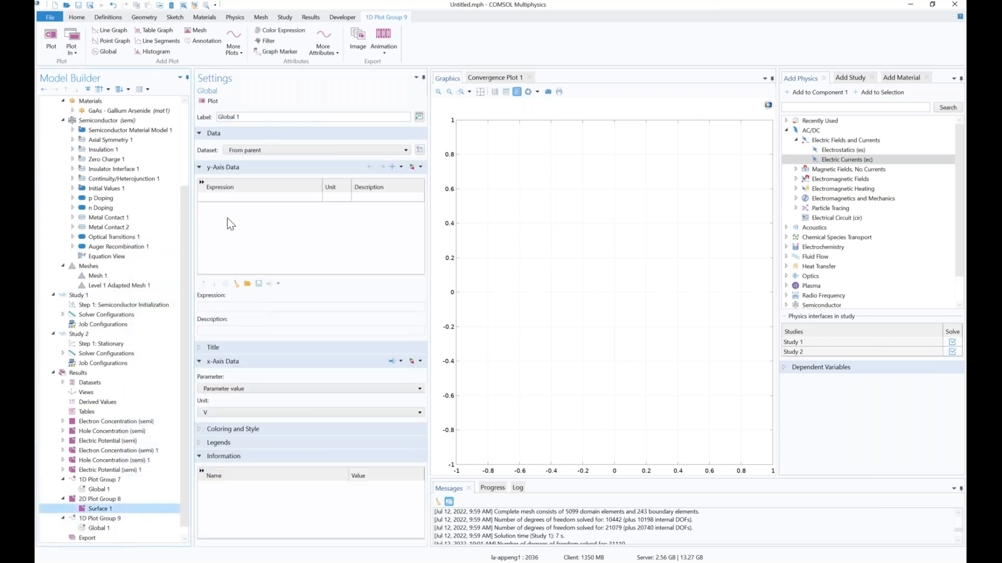
drag(264, 194, 196, 204)
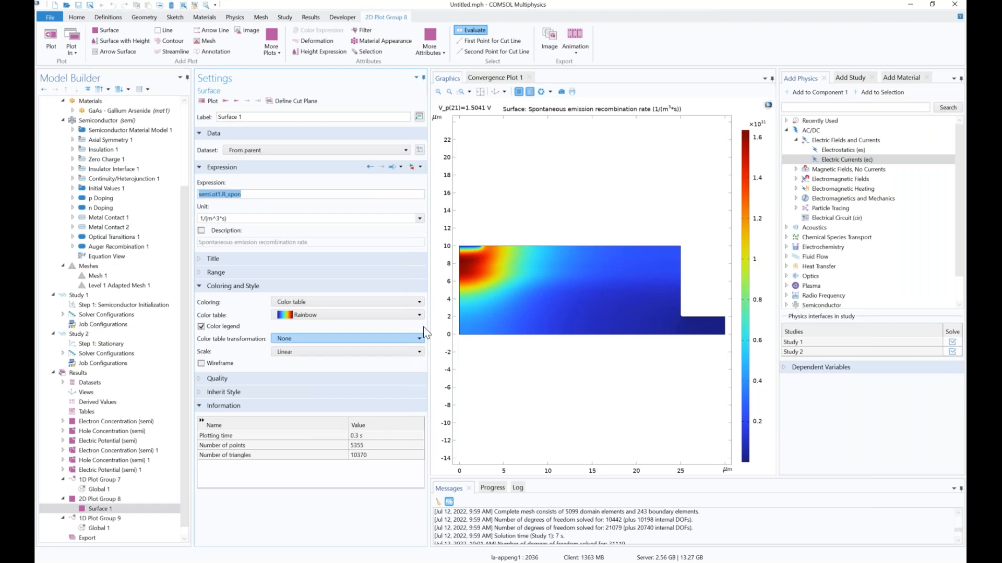
scroll(183, 489, down, 1)
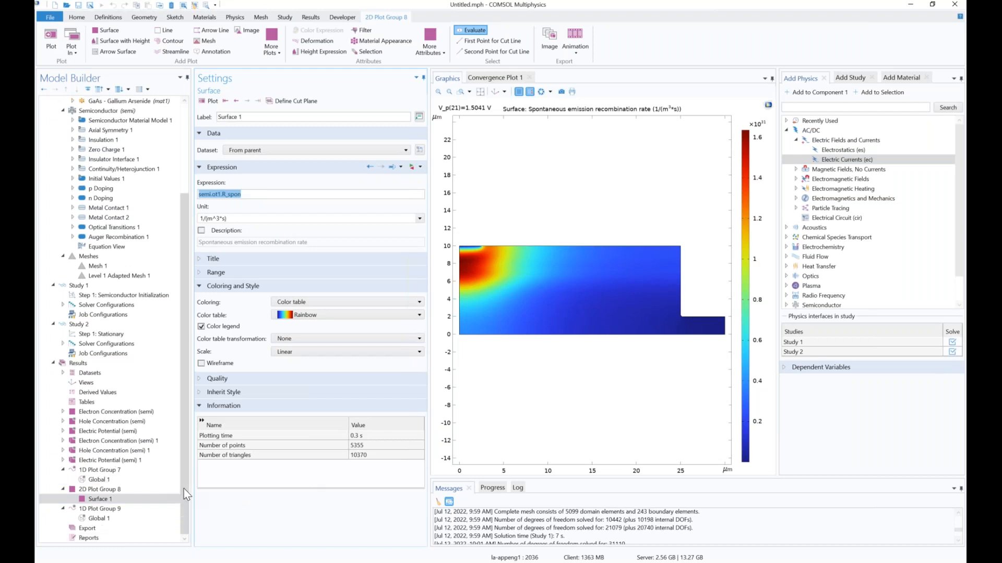
click(161, 515)
click(218, 198)
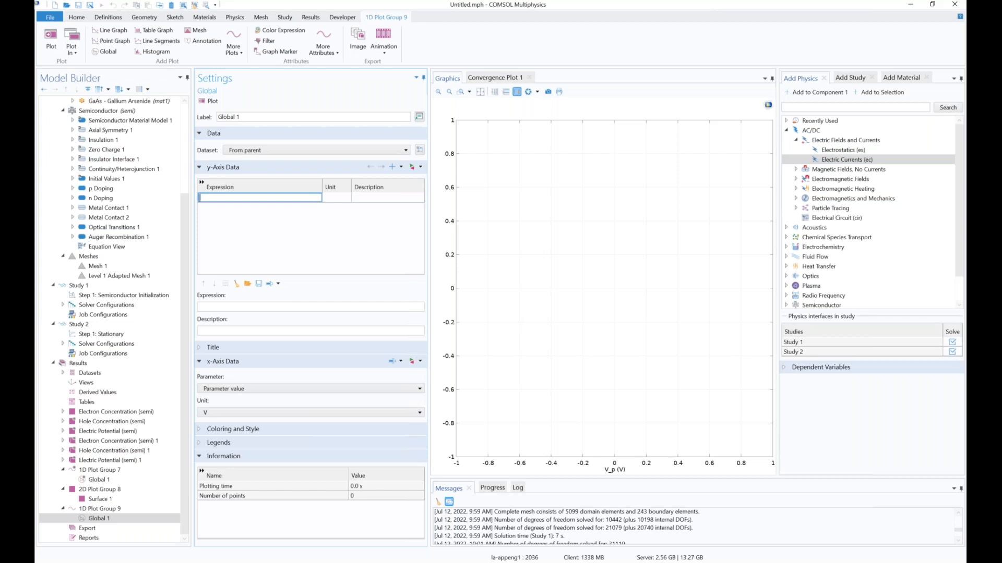
text(intop1(semi.ot1.R_spon))
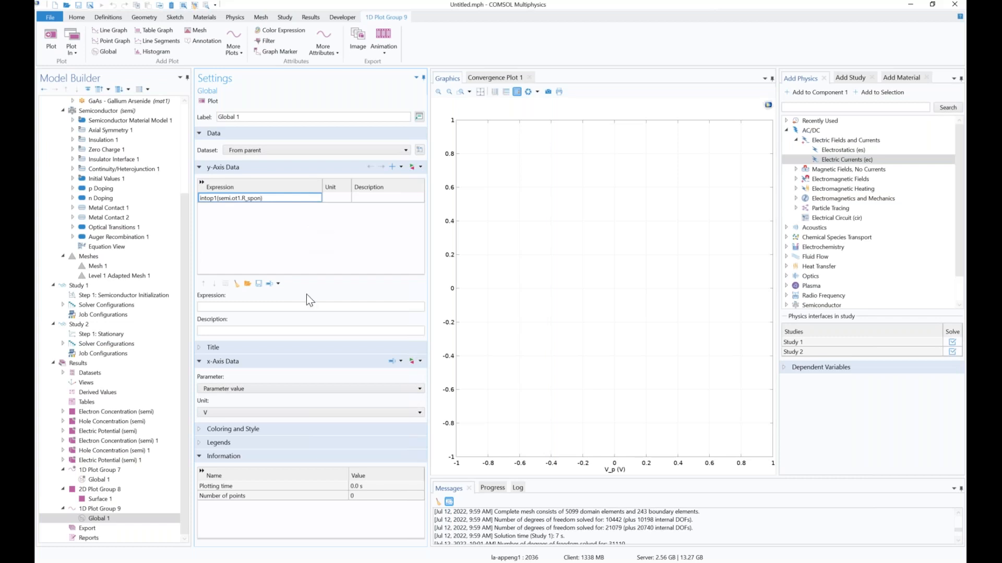
Set the Global plot's x-axis data to the terminal current expression semi.I0_1 in mA and plot the curve.
click(249, 389)
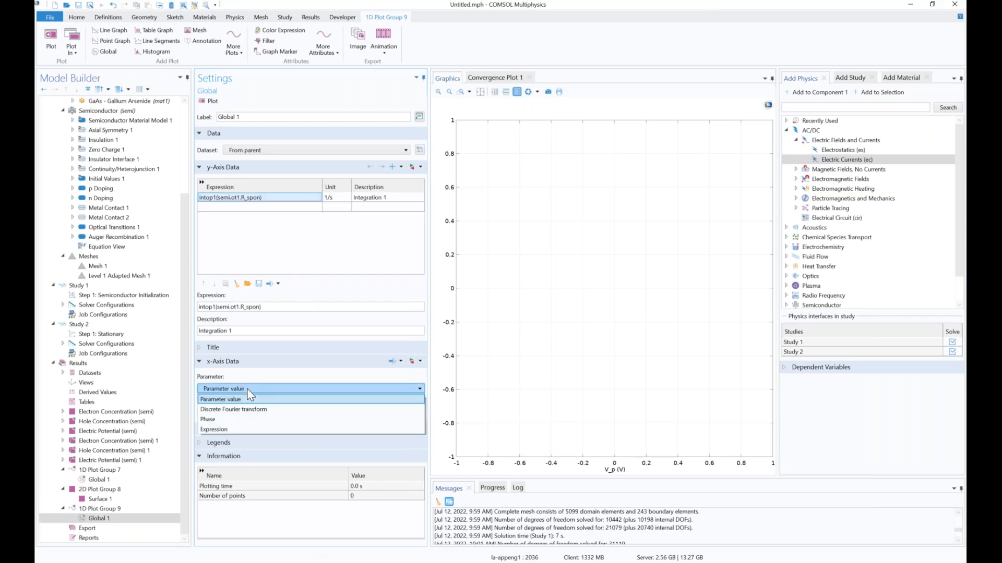
click(246, 429)
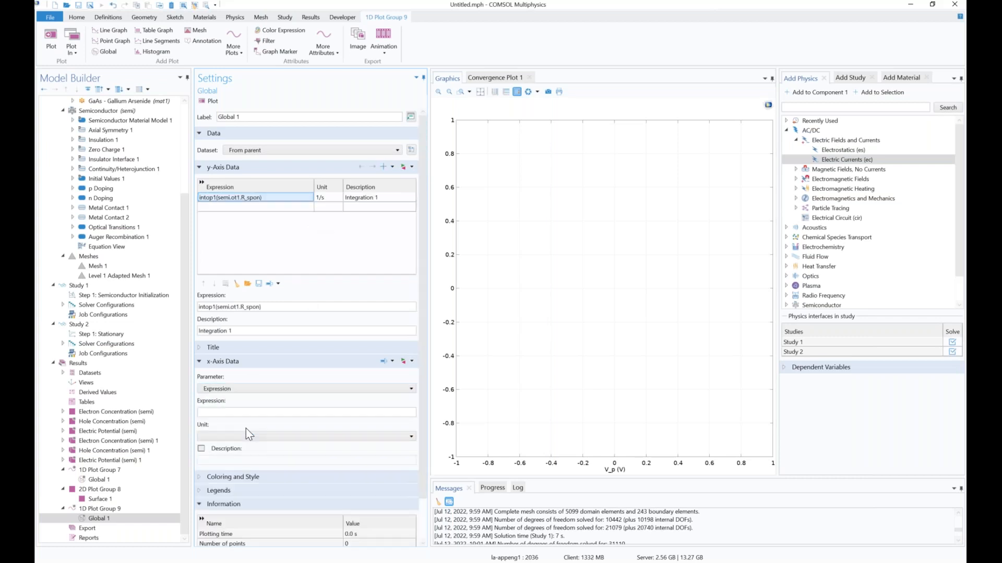
click(411, 362)
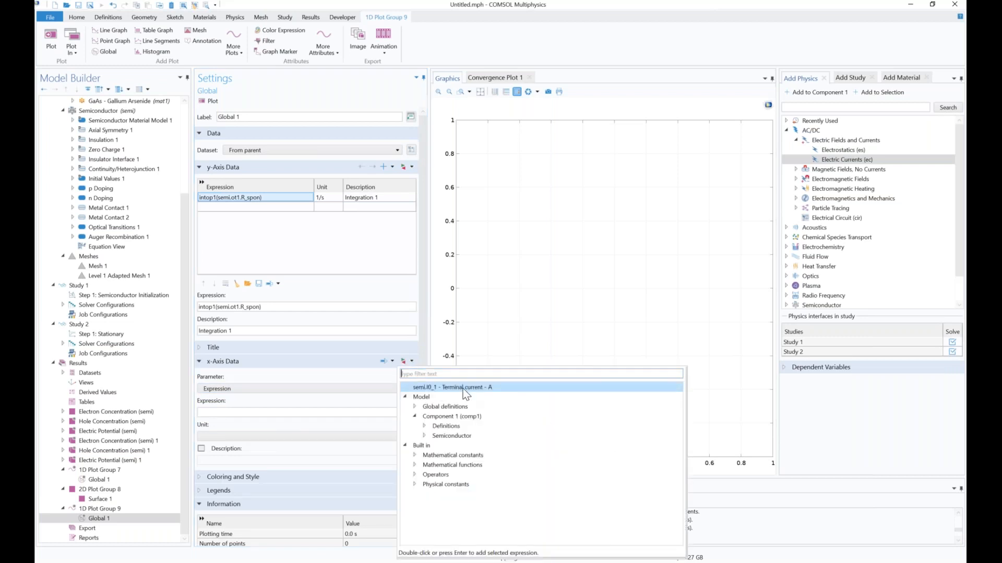
double_click(434, 386)
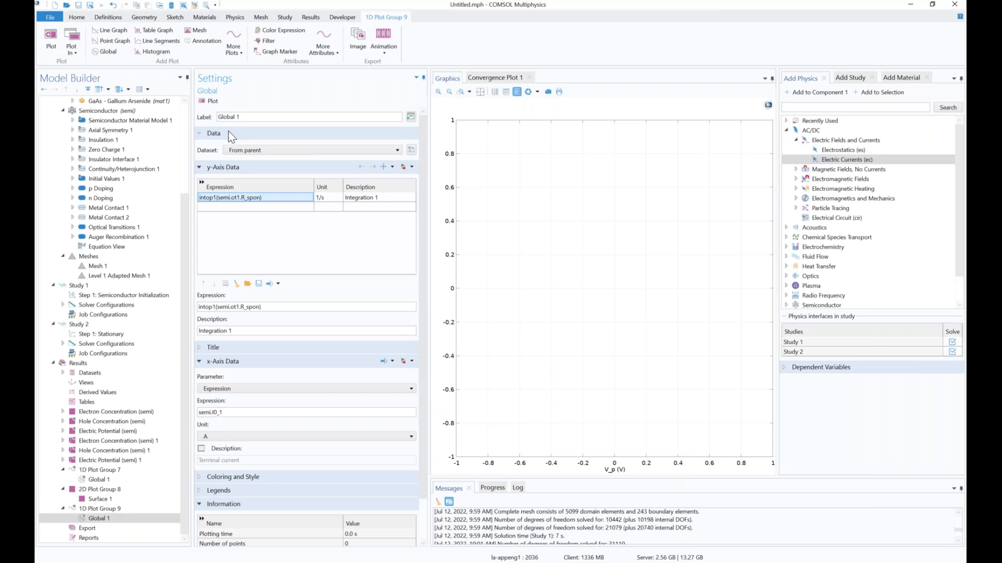
click(228, 436)
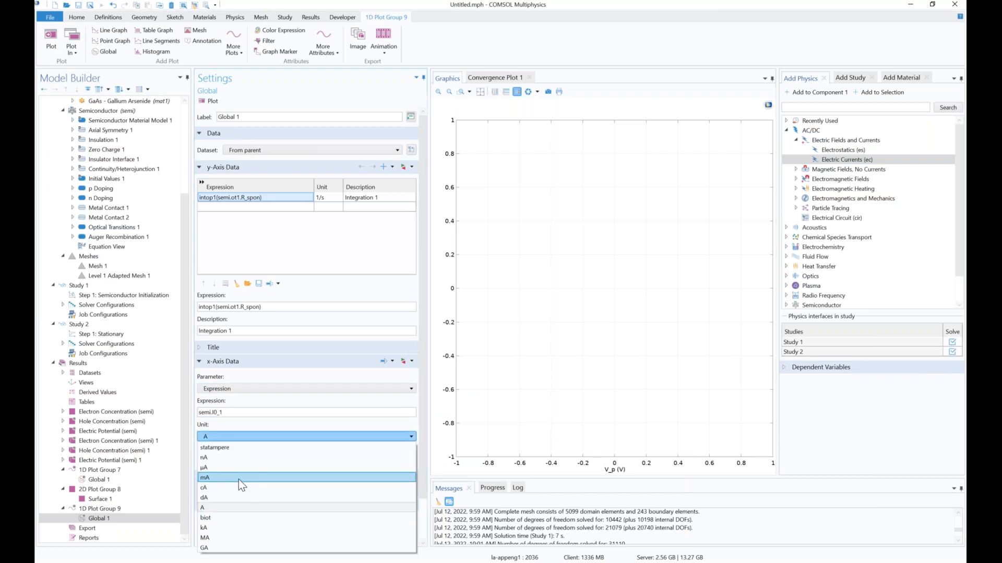
click(217, 479)
click(211, 101)
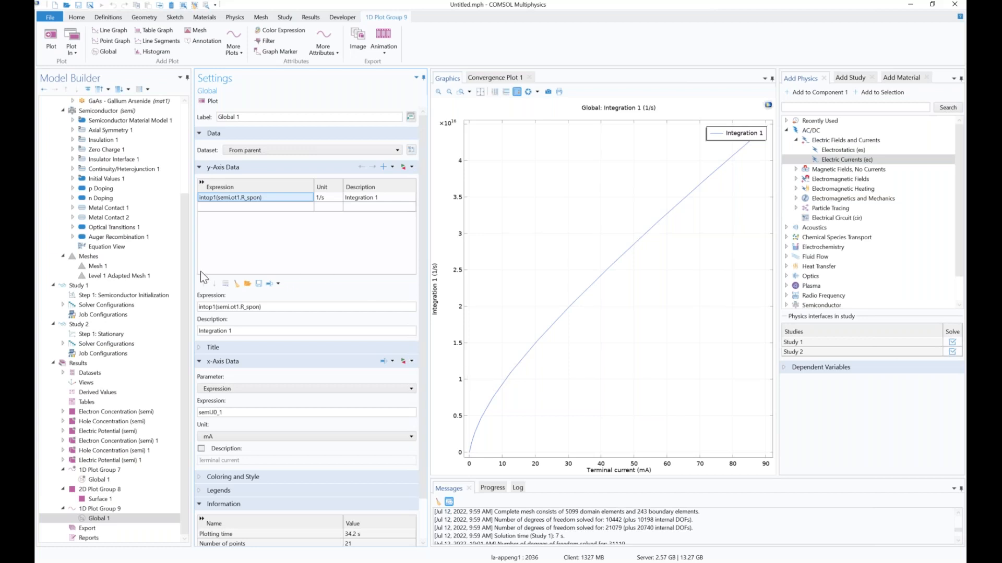
Examine the Semiconductor interface's settings, including its governing equation.
drag(186, 272, 189, 219)
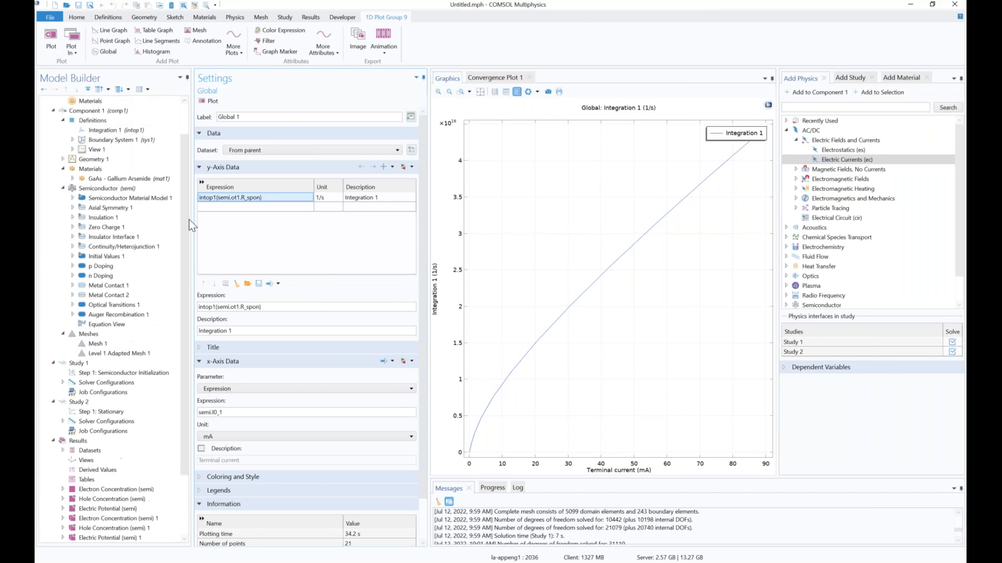
click(178, 190)
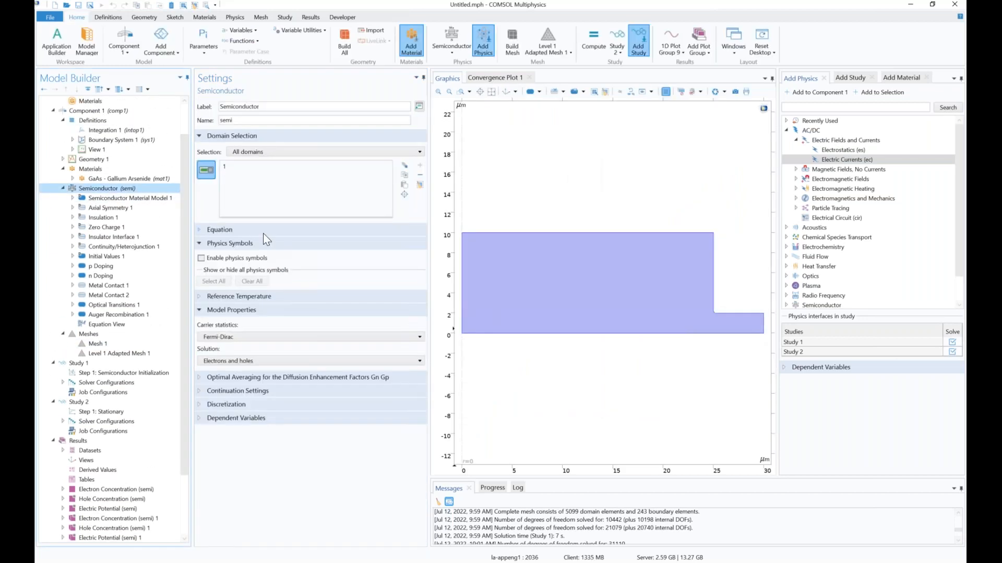
click(263, 233)
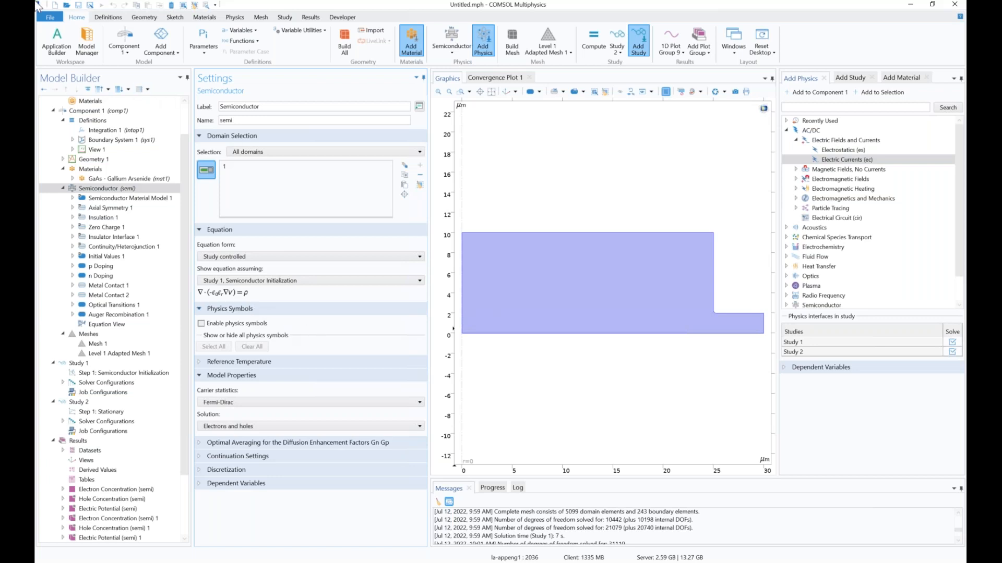
Open the Application Libraries to view the Semiconductor Module examples.
click(49, 21)
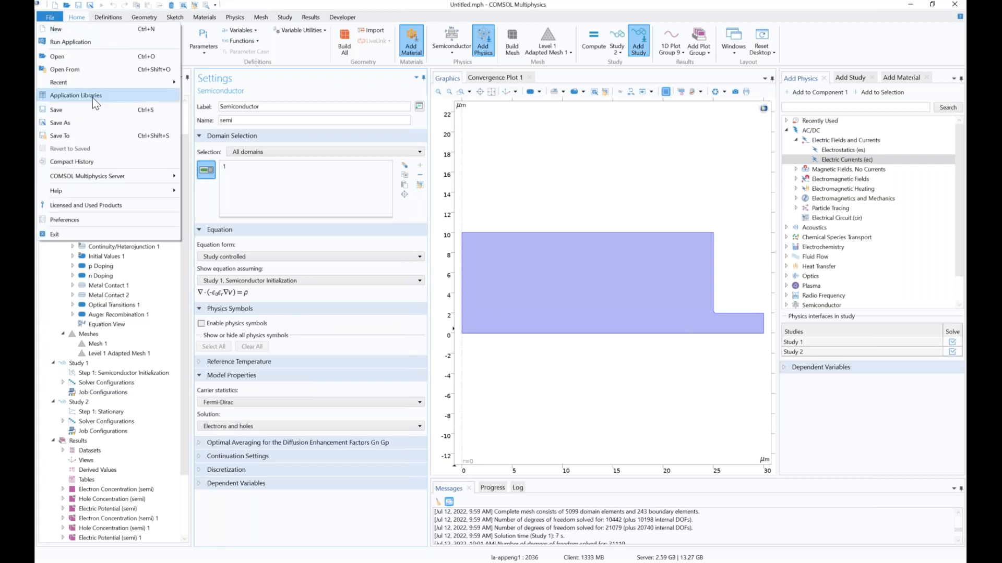
click(93, 98)
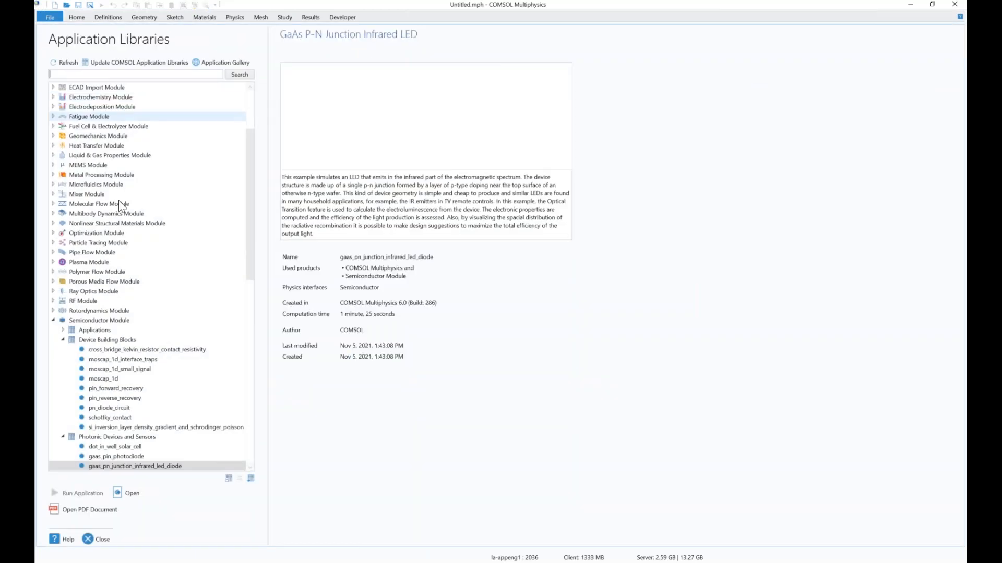
scroll(166, 431, down, 1)
scroll(166, 431, down, 2)
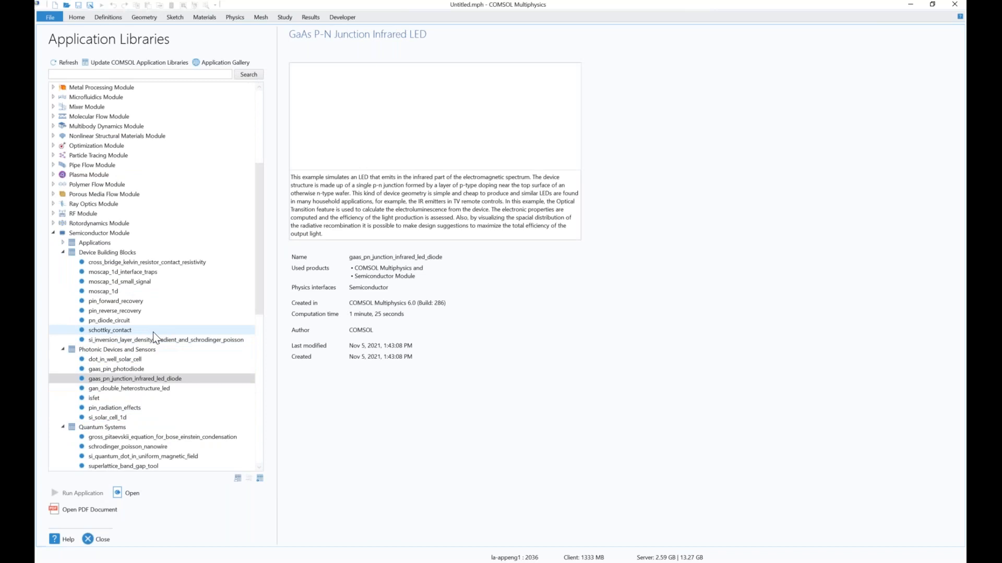
click(76, 16)
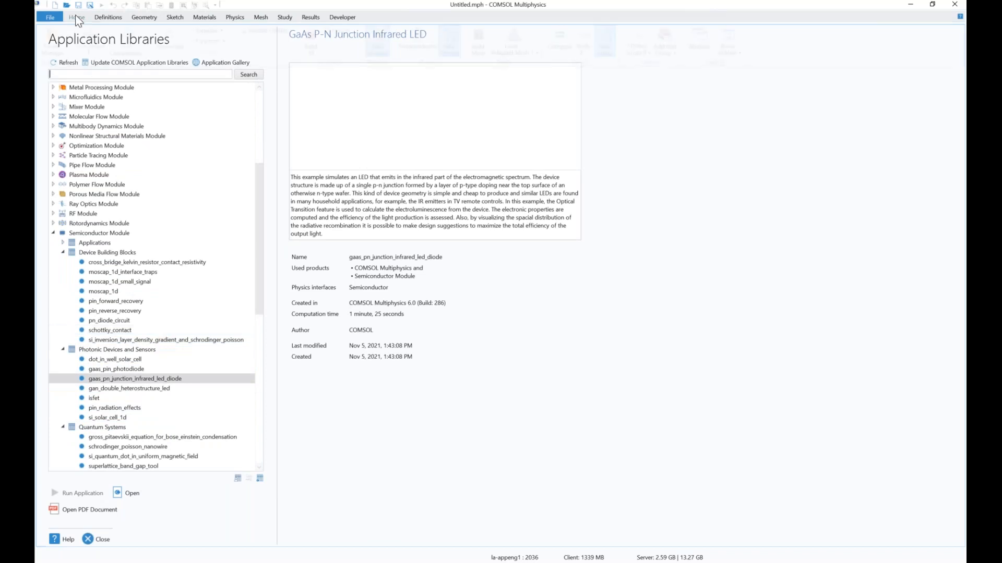
Review the GaAs material's properties and the plot of integrated spontaneous emission versus terminal current.
click(106, 179)
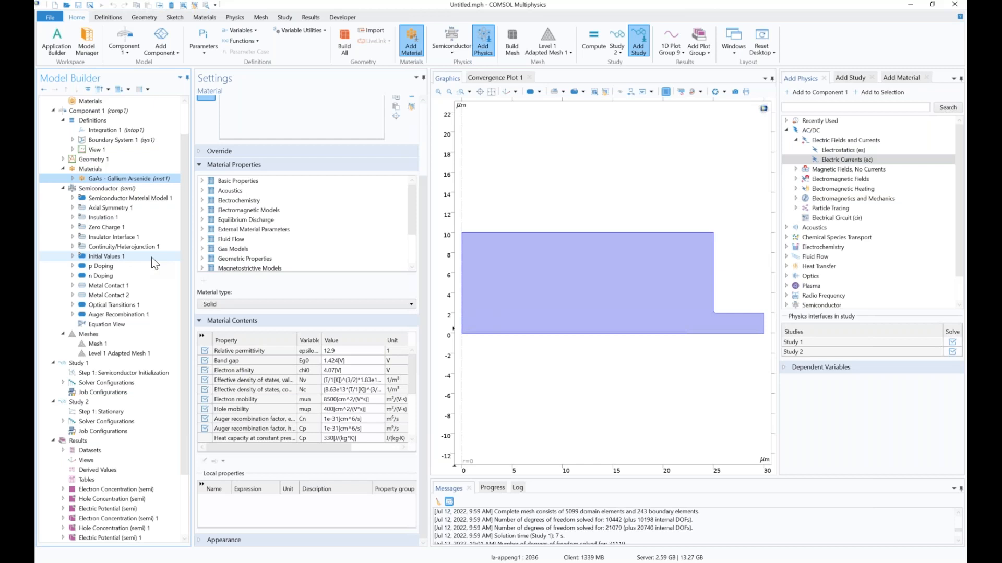
mouse_move(355, 561)
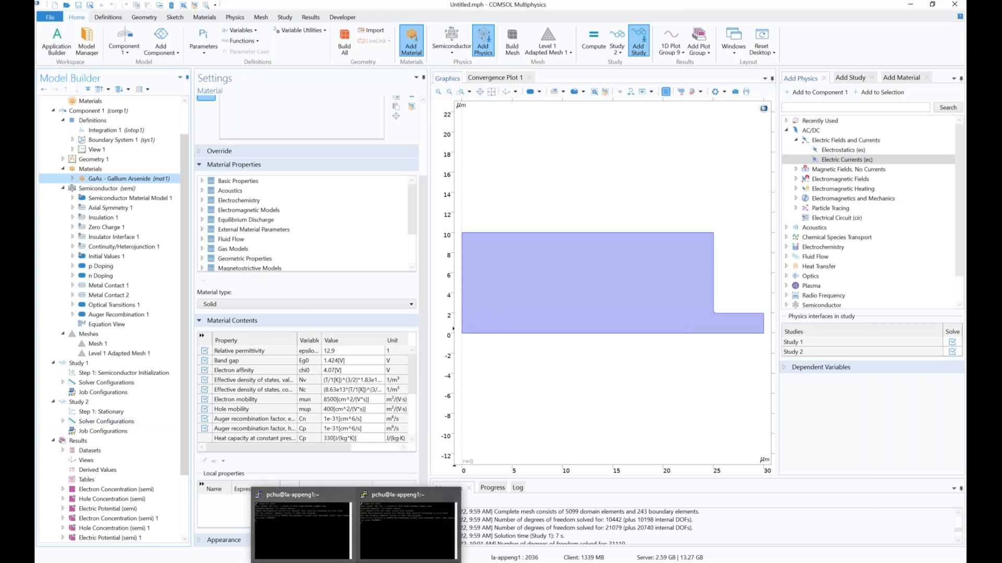
scroll(146, 410, down, 3)
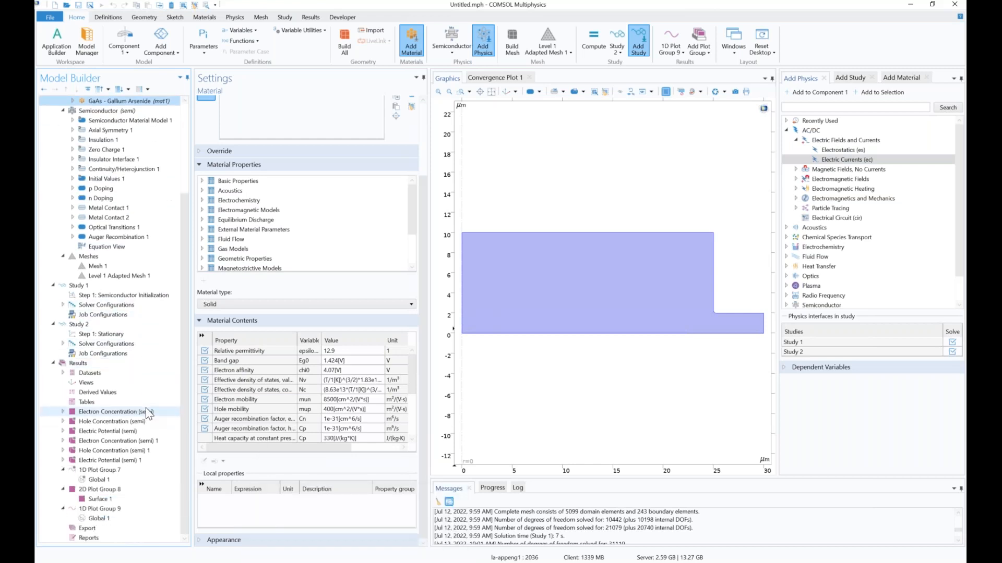
click(157, 514)
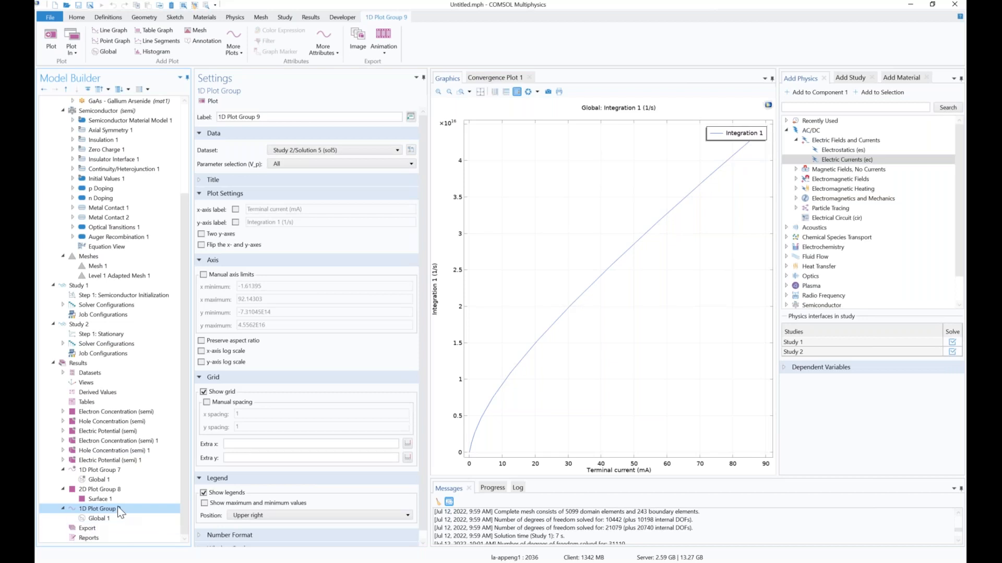
Add a 1D plot group using the Study 2/Solution 5 dataset with manual parameter indices range(5,1,21).
right_click(140, 360)
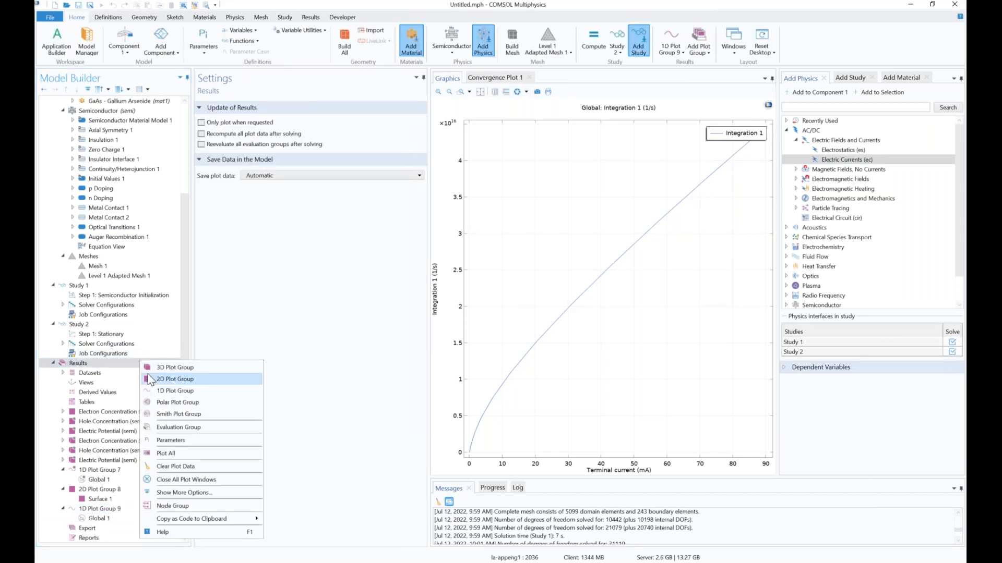
click(161, 391)
click(305, 155)
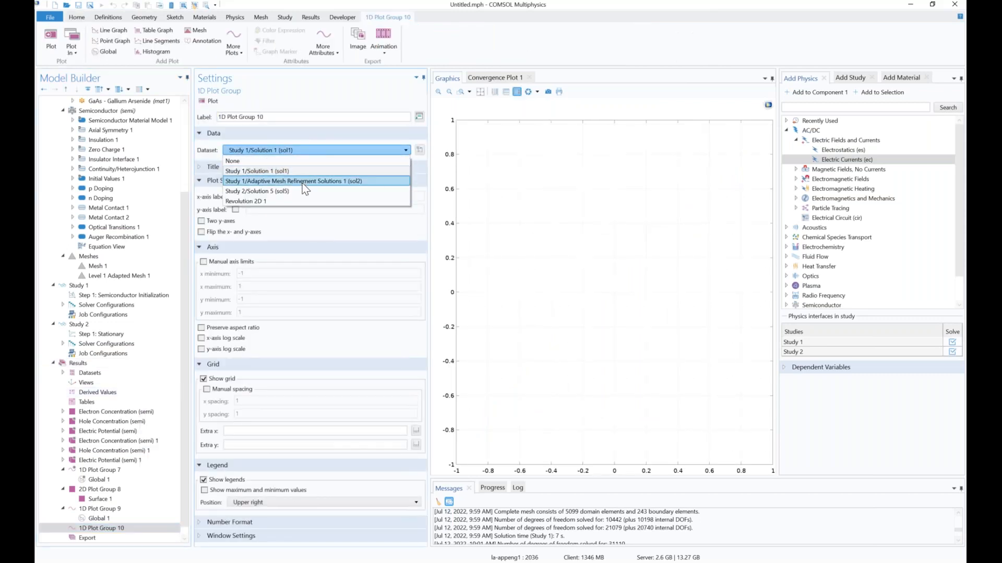
click(307, 196)
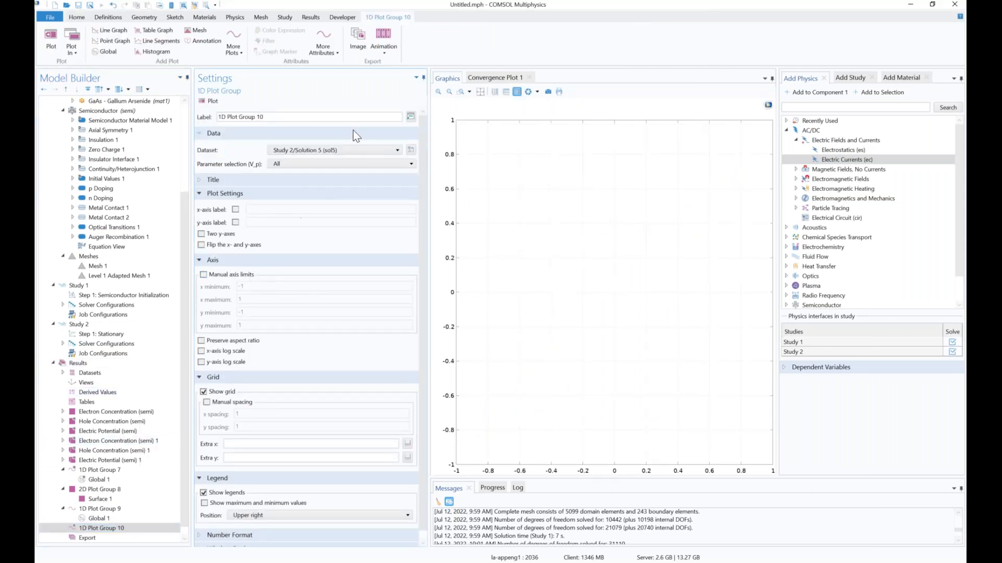
click(348, 164)
click(348, 215)
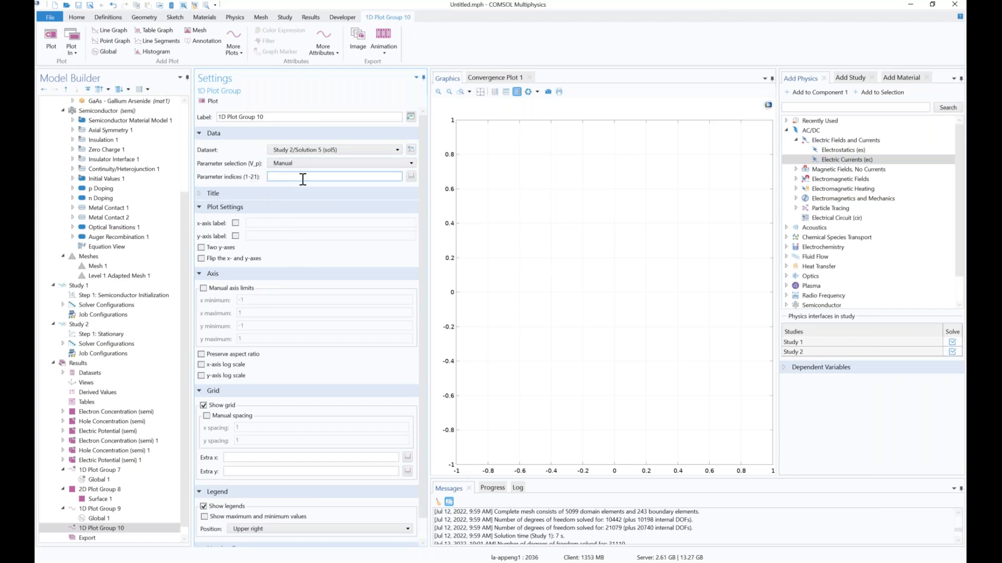
click(319, 176)
text(range(5,1,21))
Add a Global plot to the new 1D plot group.
click(146, 527)
right_click(146, 525)
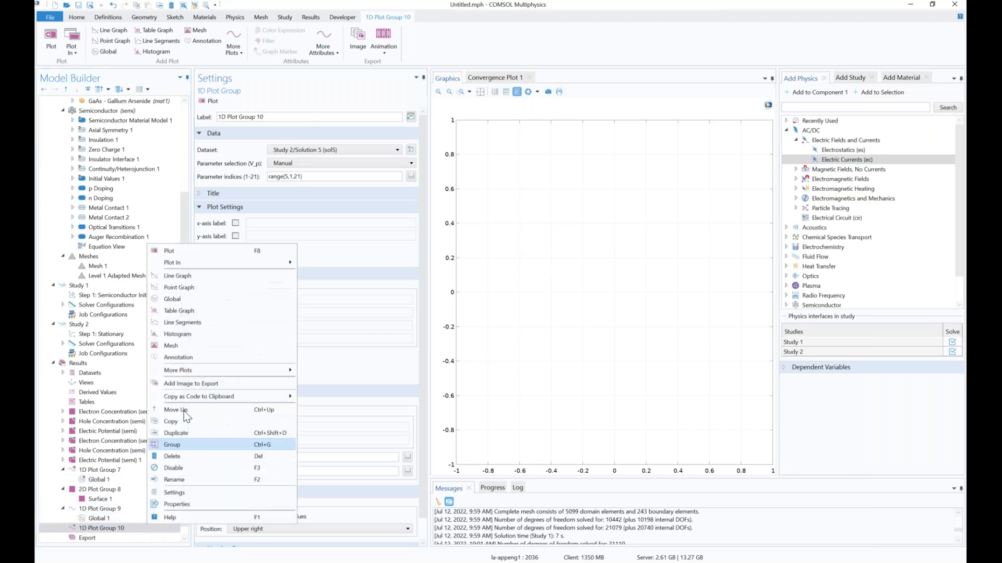
click(192, 301)
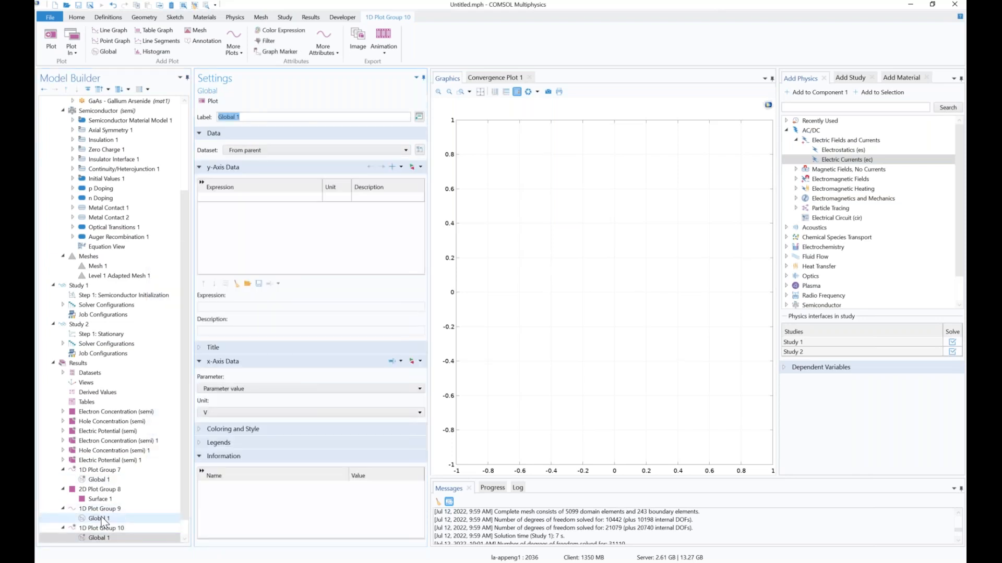
Enter the y-axis expression intop1(semi.ot1.R_spon)/(semi.I0_1/e_cost), reusing the integration expression copied from the Global plot in 1D Plot Group 9.
click(96, 518)
click(292, 200)
key(ctrl+c)
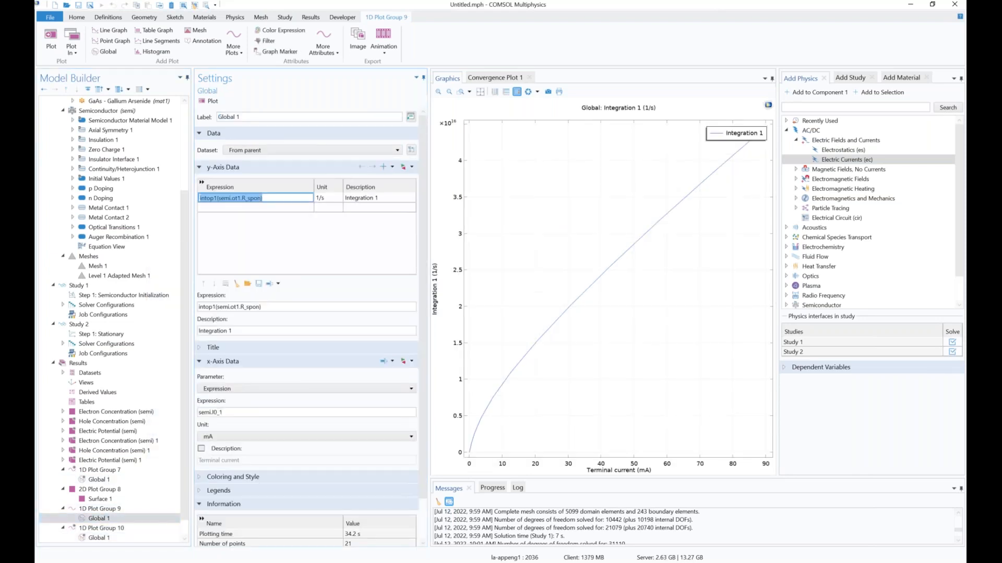
scroll(157, 496, down, 1)
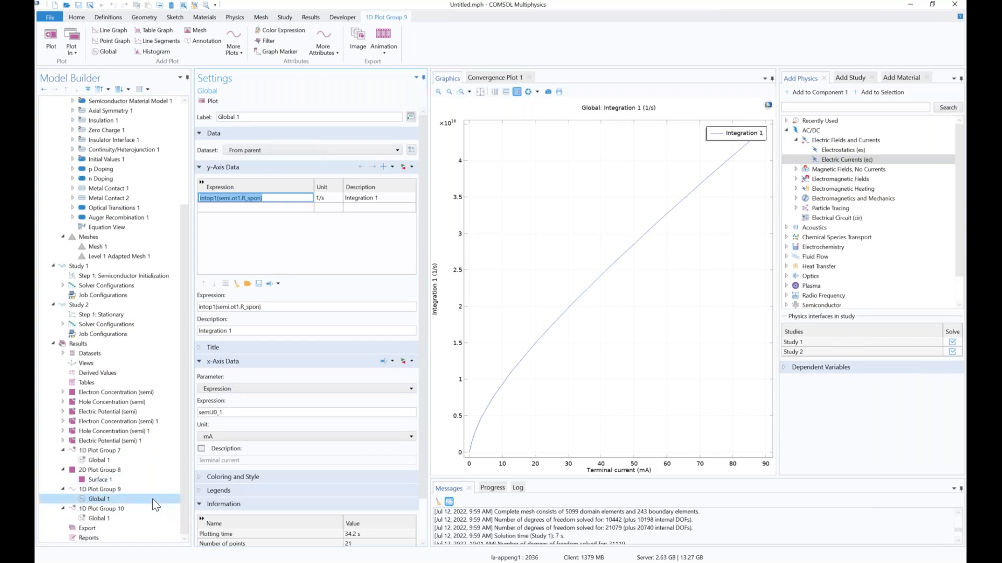
click(99, 519)
click(273, 200)
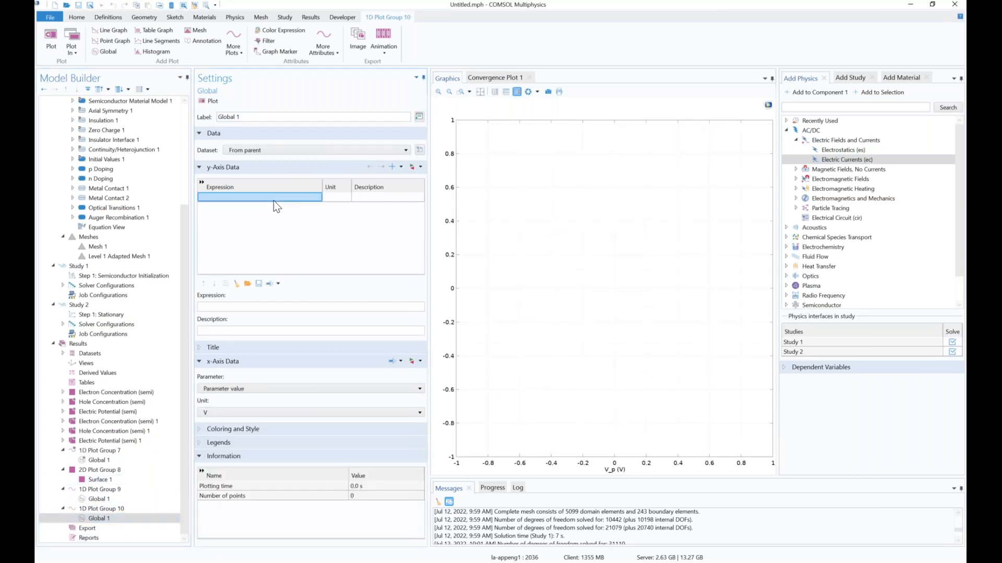
key(ctrl+v)
text(/)
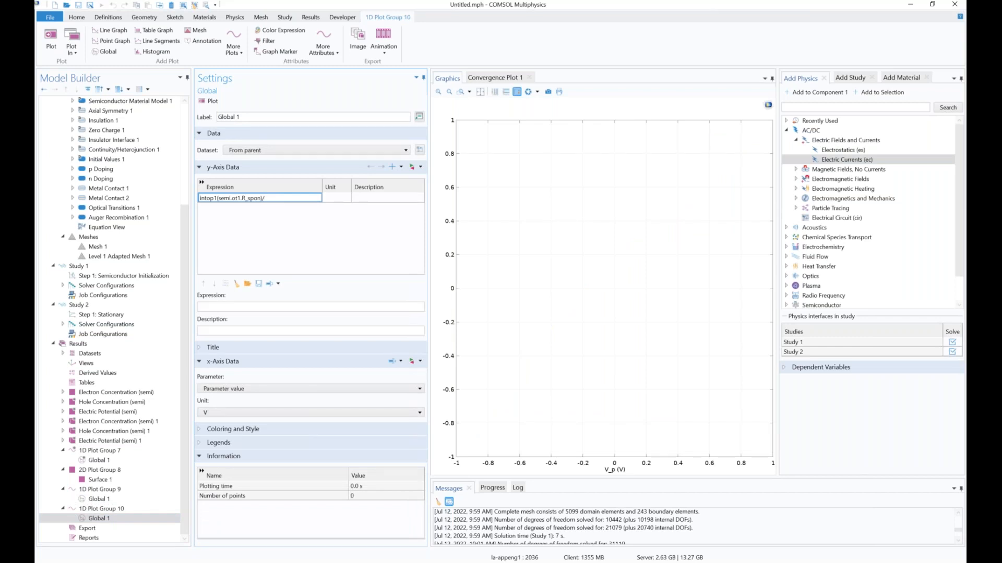
text((semi.I0_1/e_cost))
key(Return)
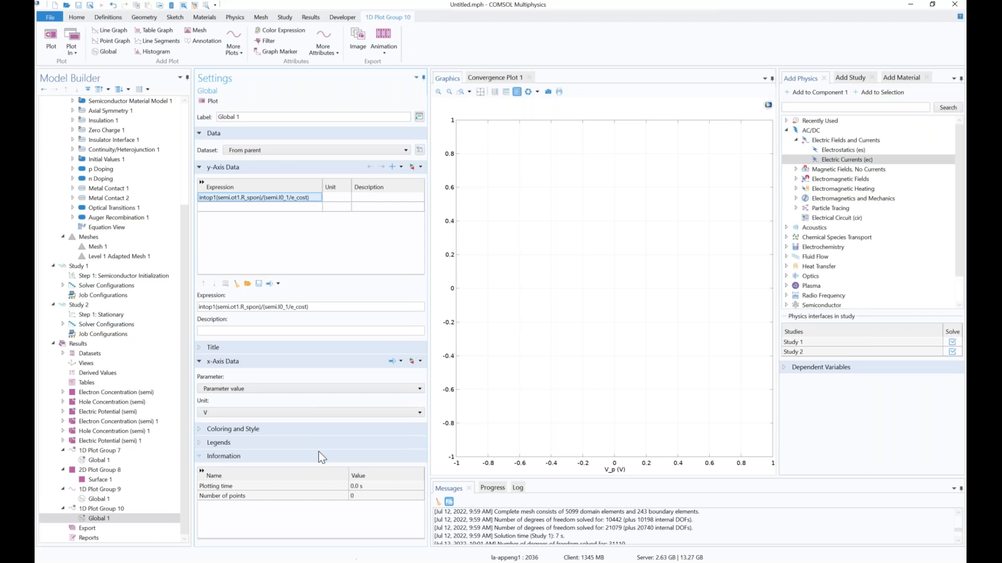
Set the Global plot's x-axis data to the terminal current expression semi.I0_1 and try to plot it.
click(303, 389)
click(297, 429)
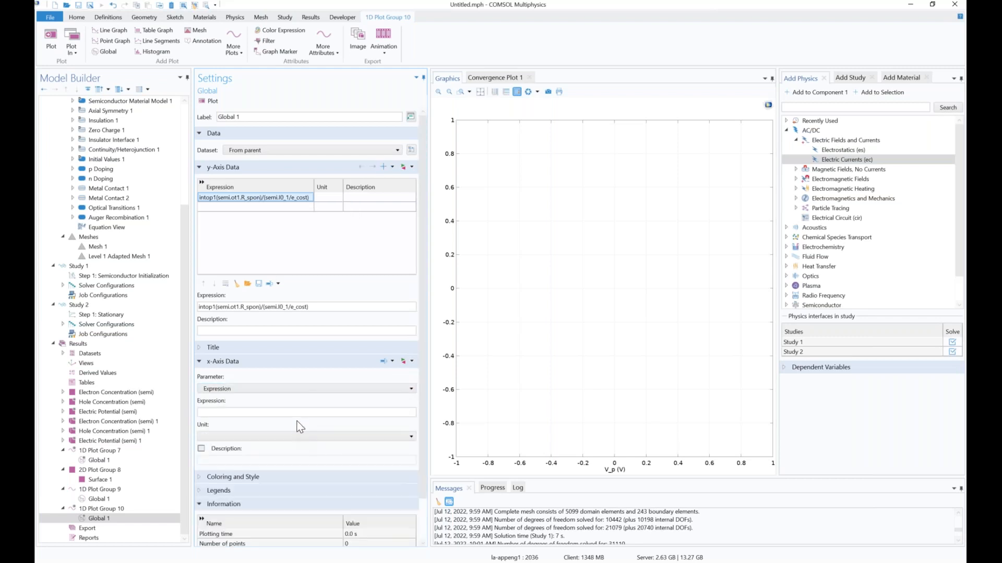
click(410, 361)
double_click(438, 388)
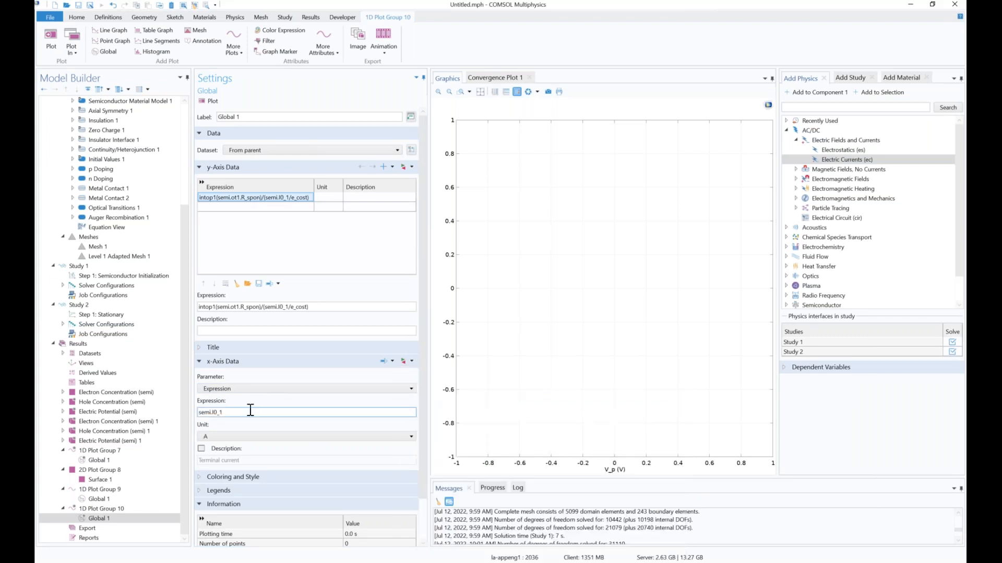
click(207, 104)
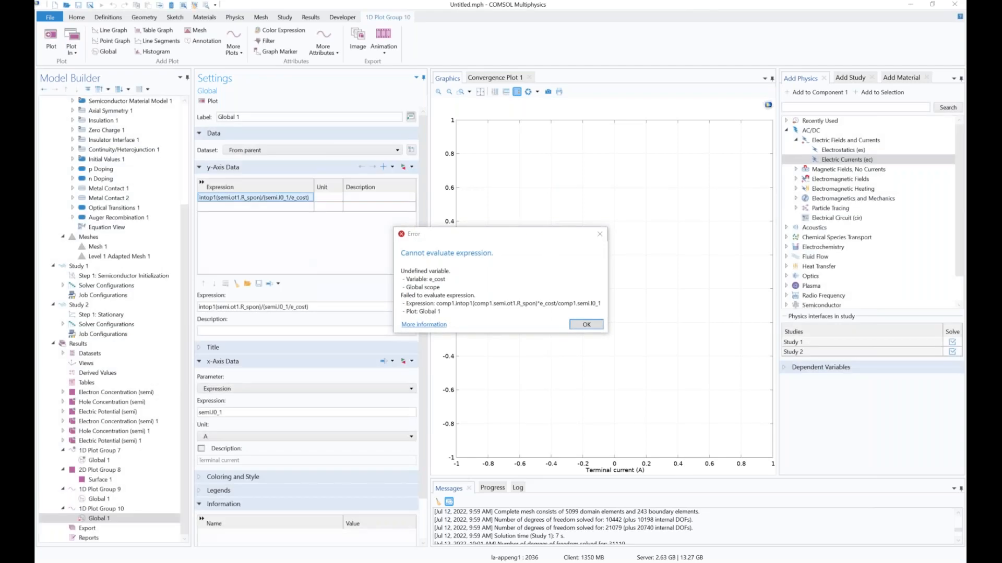
click(604, 325)
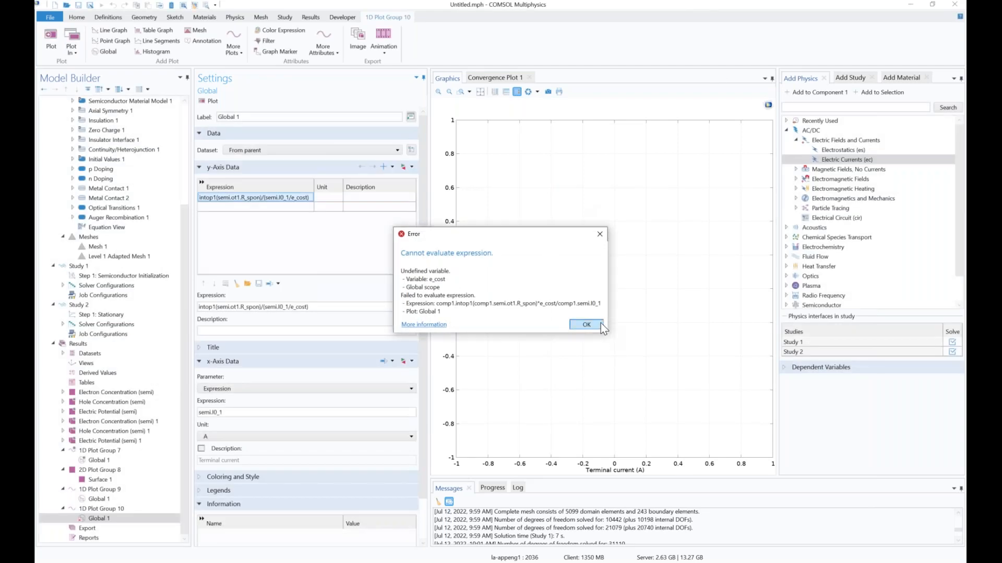
click(600, 324)
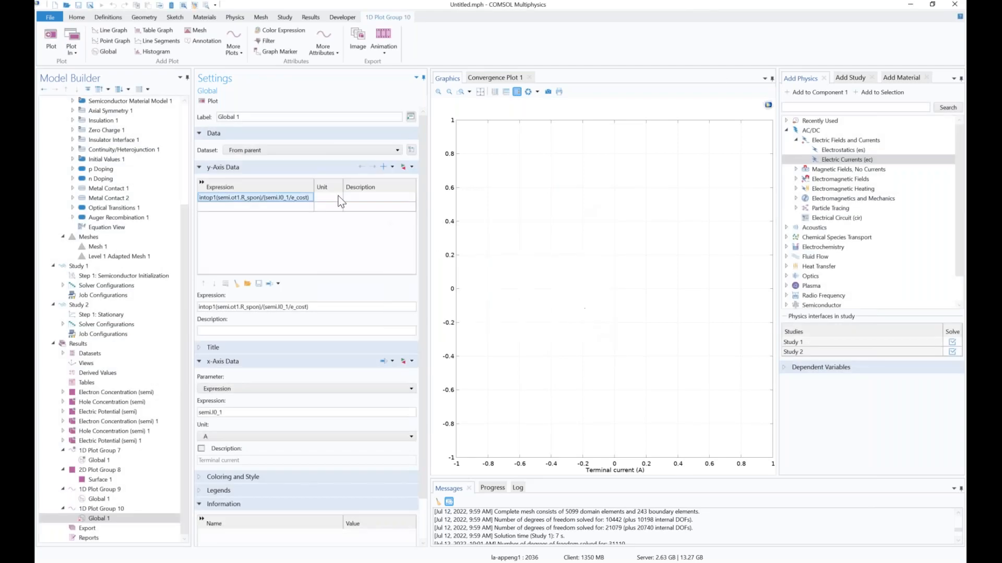
Correct the constant in the y-axis expression to e_const and plot the curve against terminal current.
click(303, 198)
text(n)
key(Return)
click(209, 100)
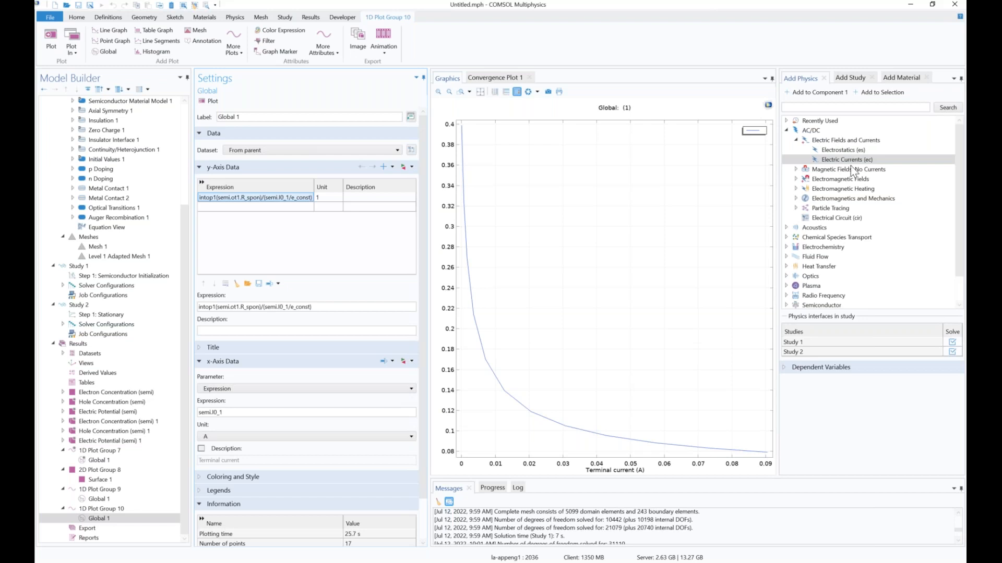
Add a Trap-Assisted Recombination feature to the Semiconductor interface and apply it to domain 1.
click(147, 314)
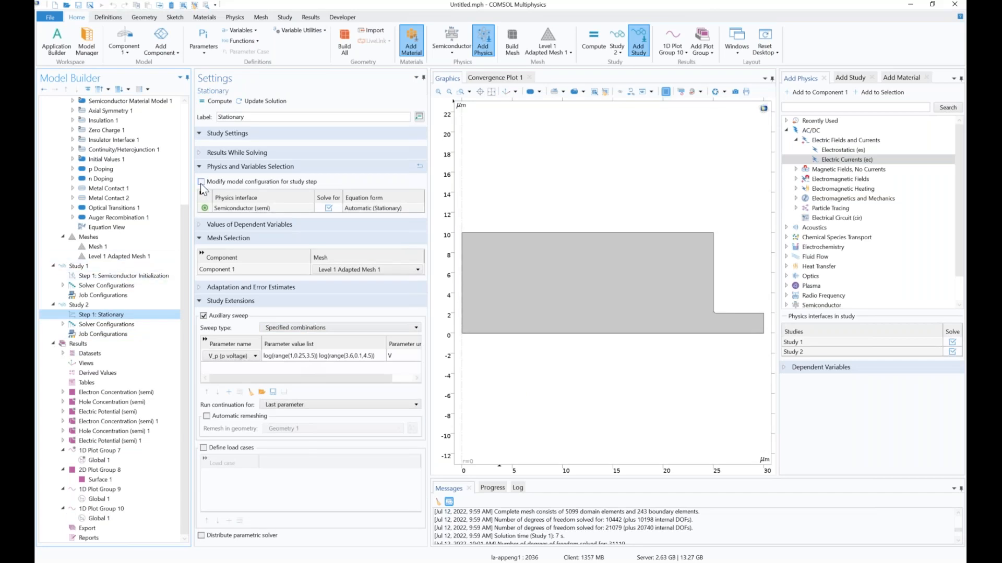
scroll(180, 217, up, 5)
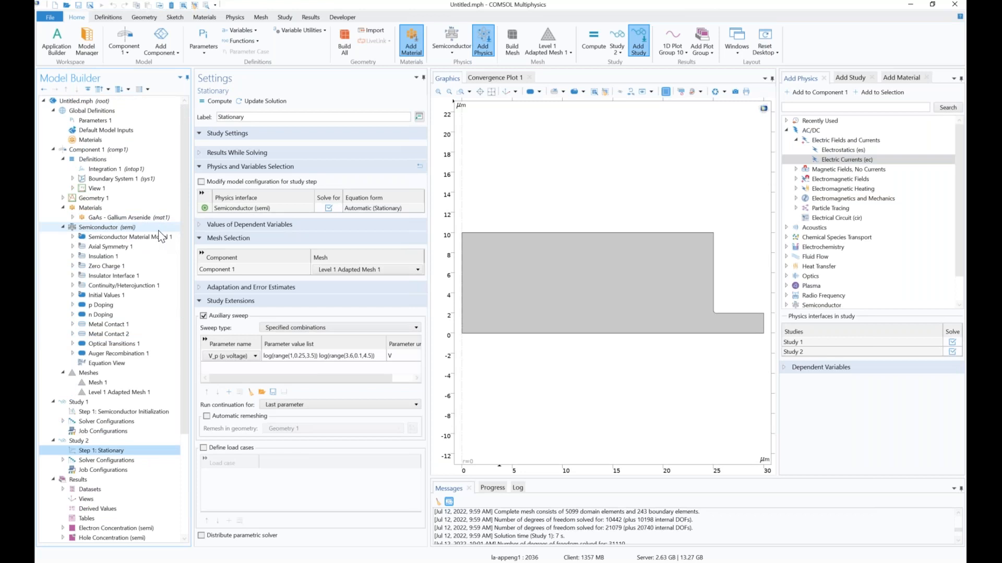
right_click(158, 230)
mouse_move(267, 256)
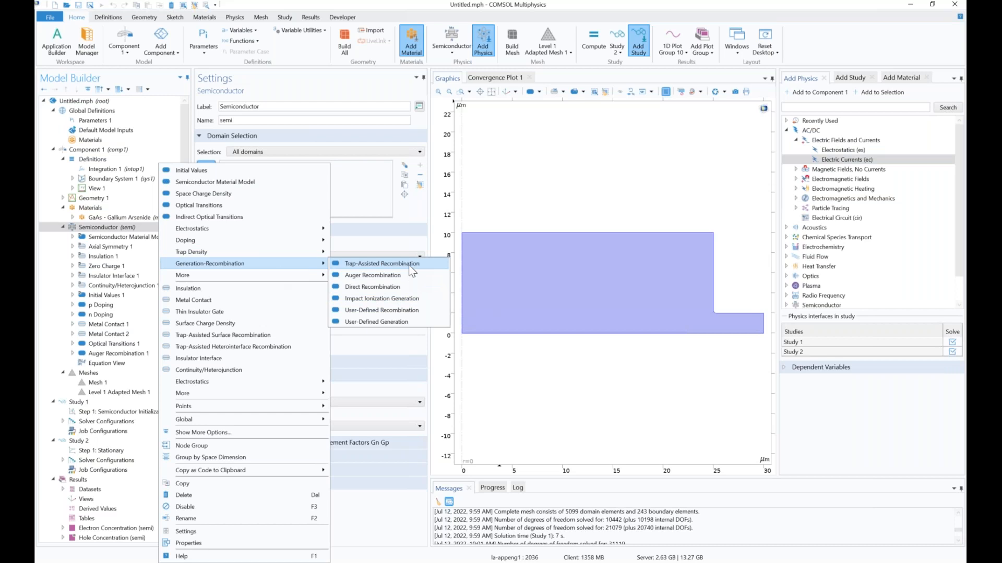
click(412, 266)
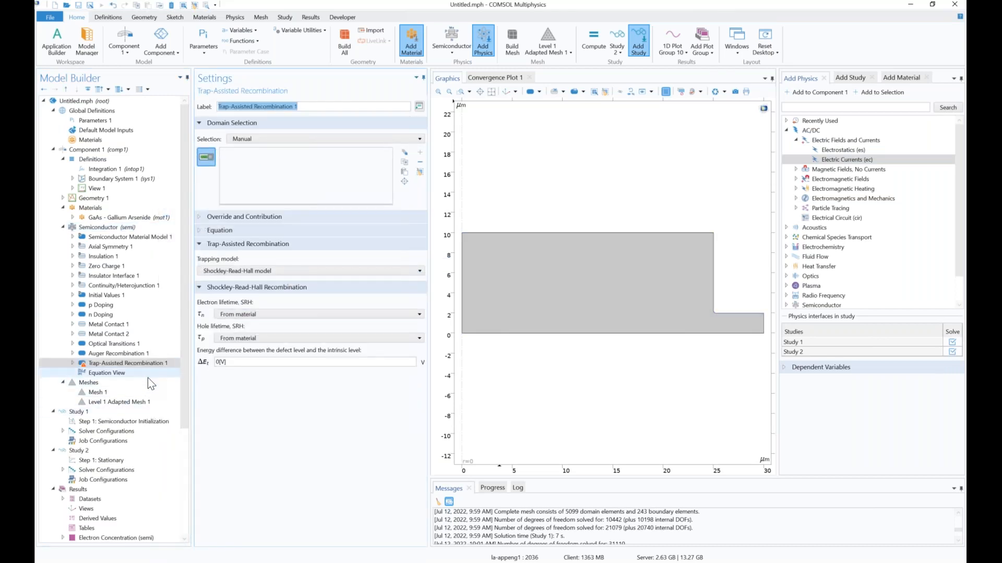
scroll(148, 376, down, 2)
click(576, 328)
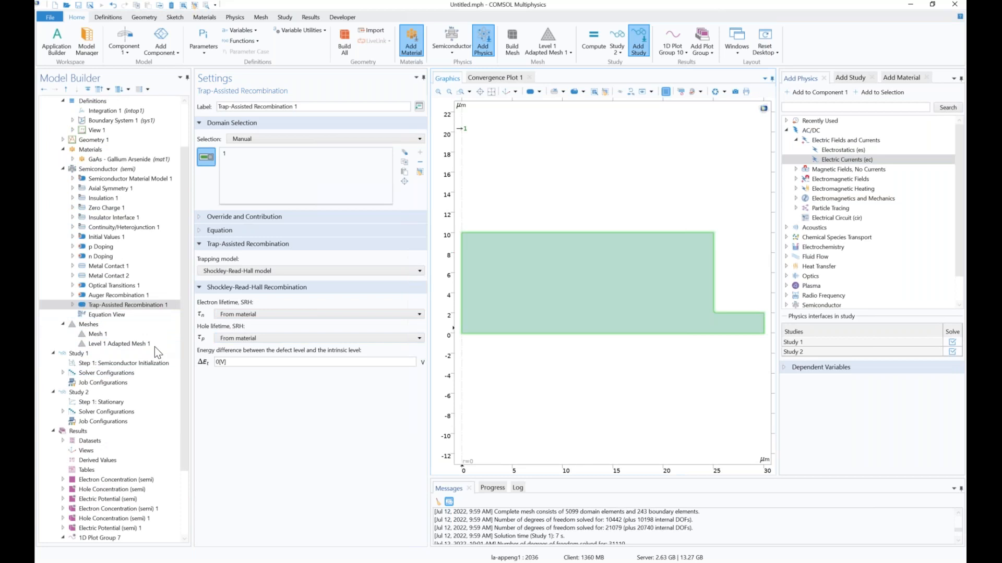
Modify the model configuration of Study 2's Stationary step so that Trap-Assisted Recombination 1 is disabled.
click(133, 405)
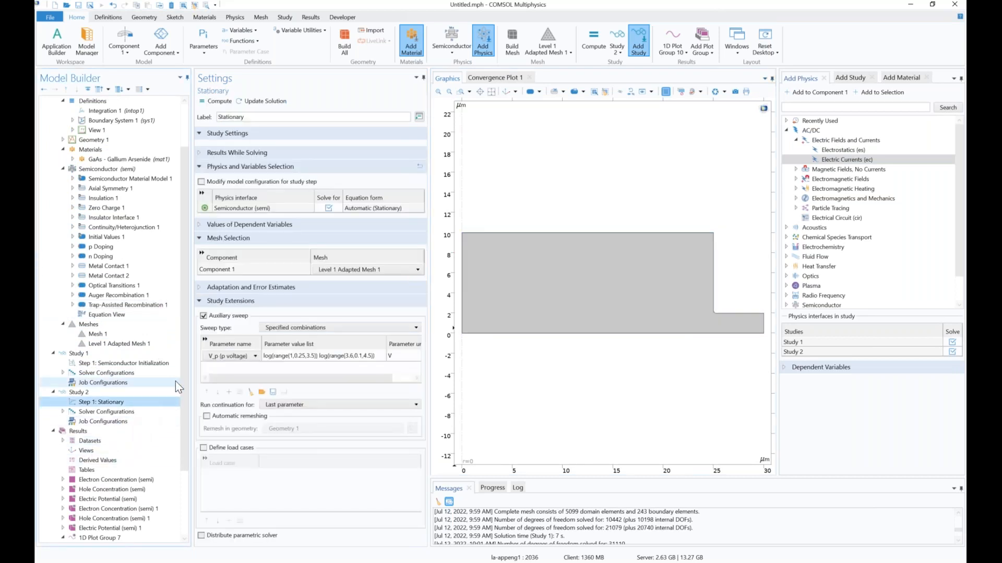
click(202, 182)
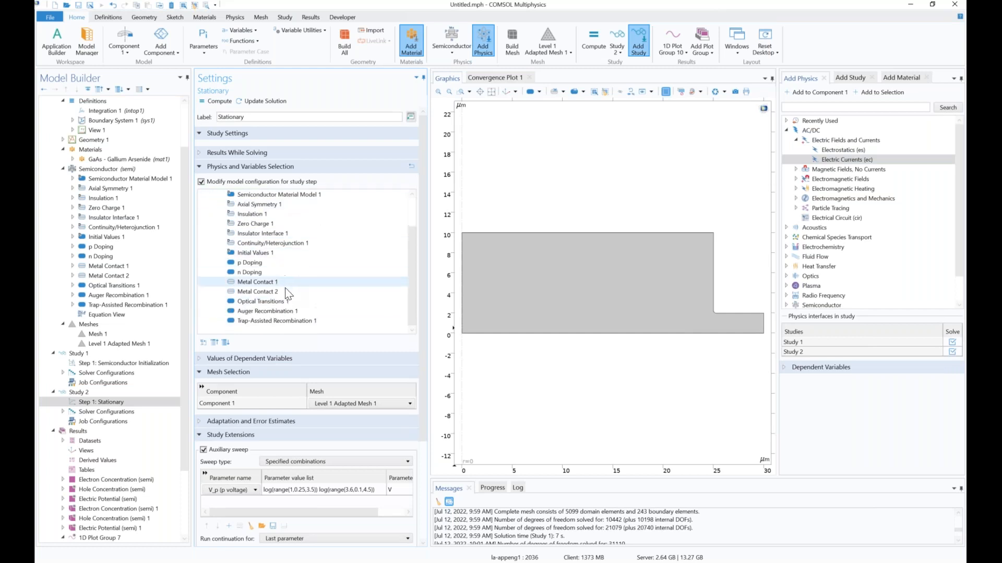
right_click(280, 322)
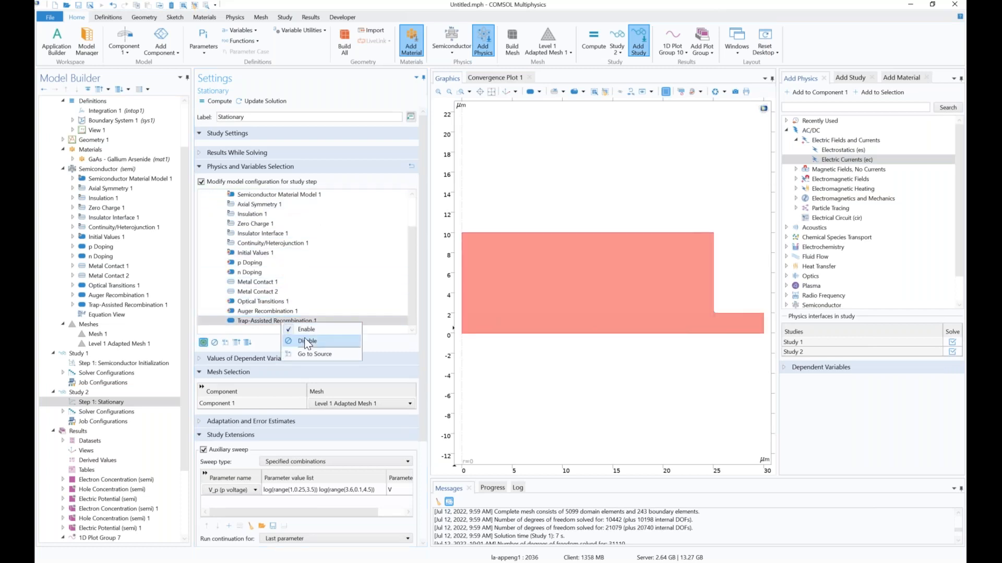
click(304, 337)
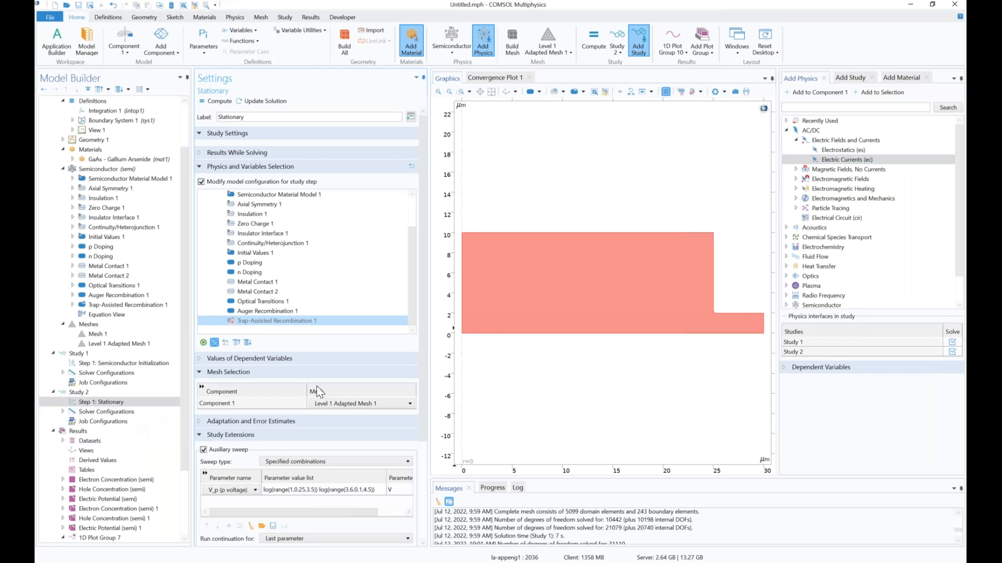
Add a third Stationary study and set its initial values to user controlled, using the solution from Study 2, Stationary.
click(847, 79)
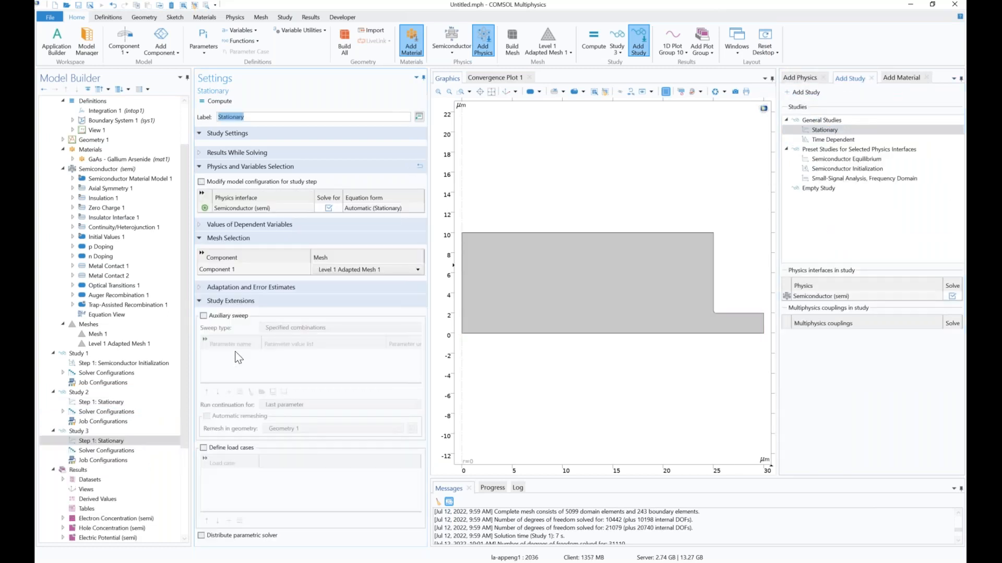
click(270, 230)
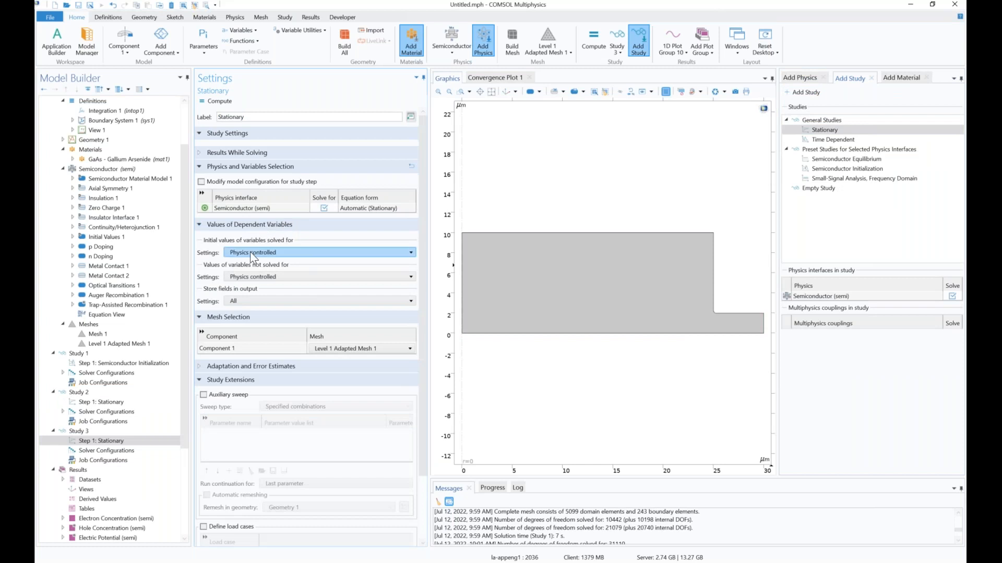
click(250, 252)
click(264, 265)
click(264, 265)
click(269, 282)
click(272, 278)
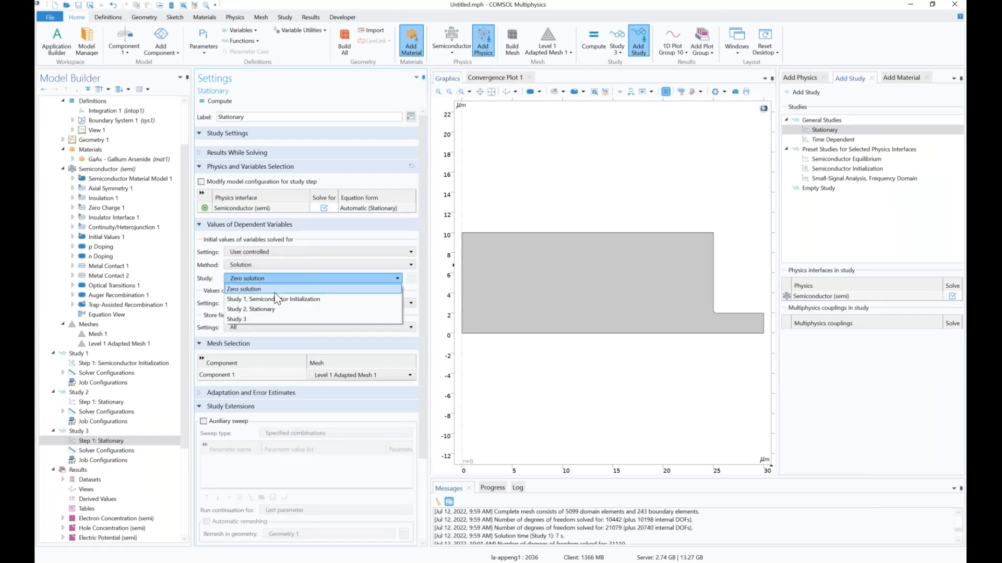
click(280, 309)
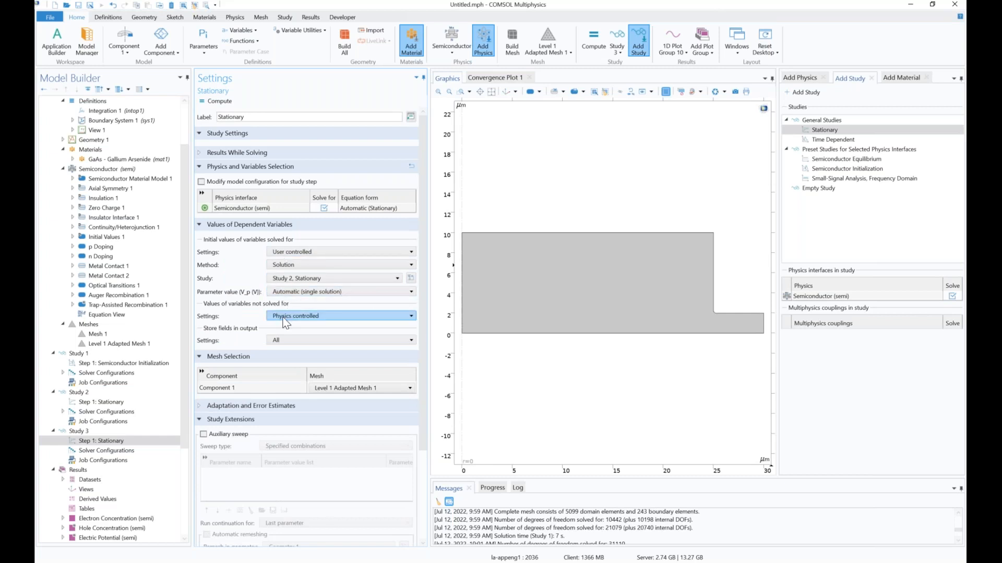
Set the Trap-Assisted Recombination feature's trapping model to Explicit trap distribution and add a Discrete Energy Level subfeature to it.
click(159, 305)
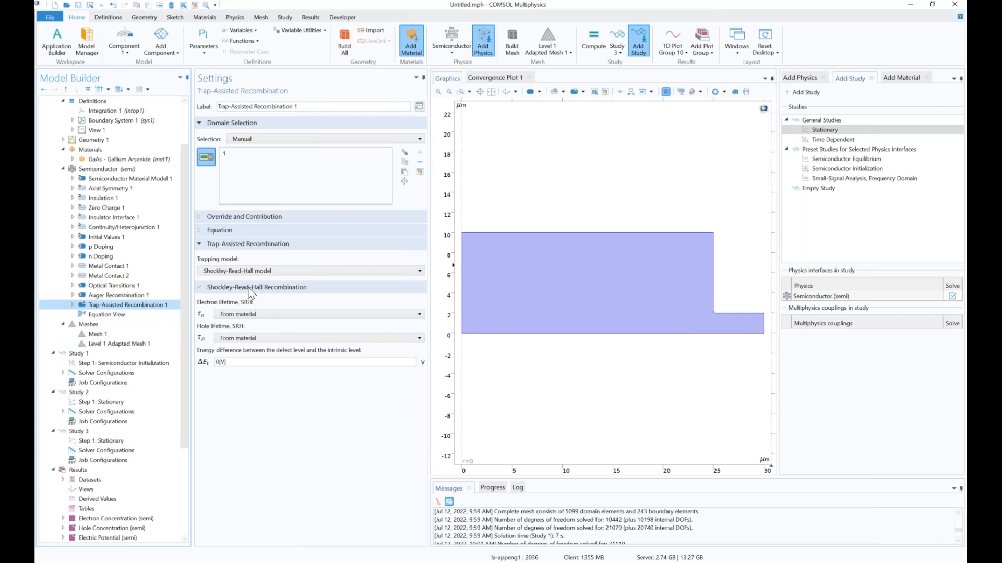
click(251, 272)
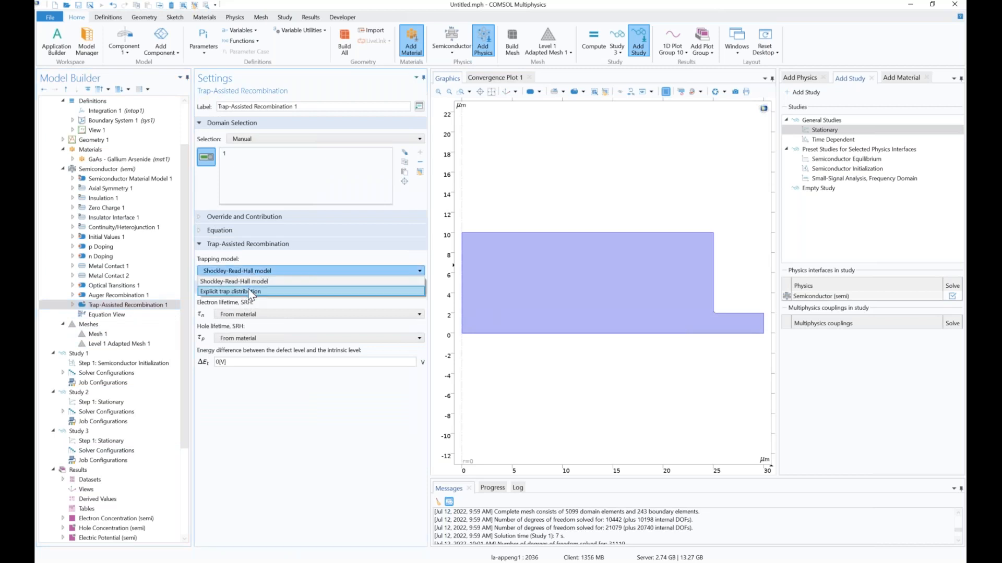
click(251, 293)
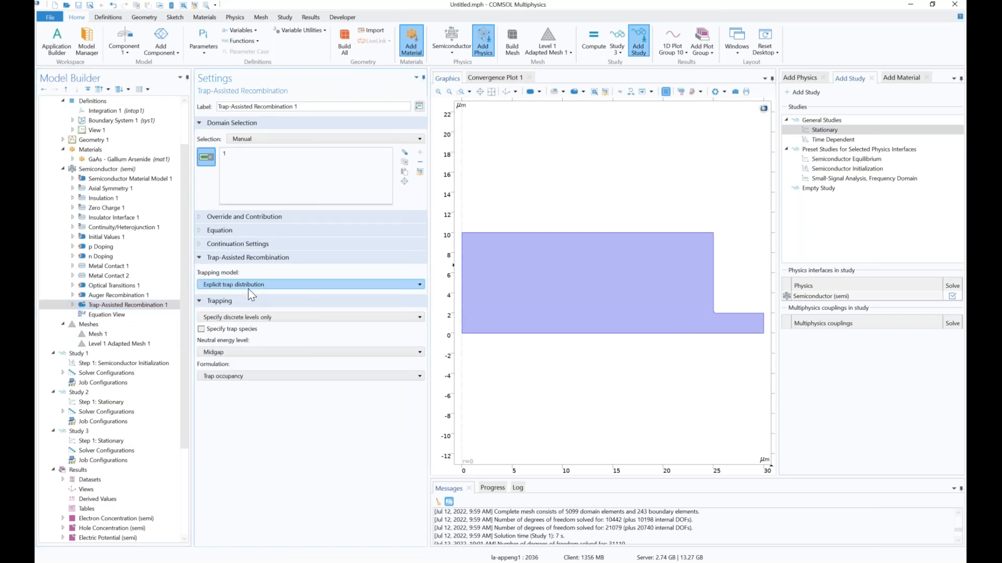
right_click(146, 305)
click(184, 313)
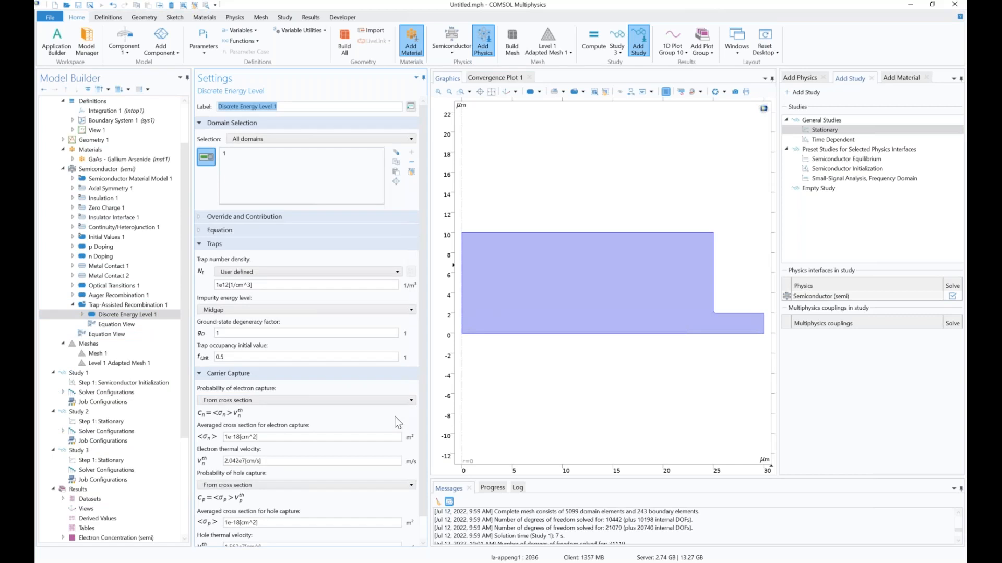
click(119, 316)
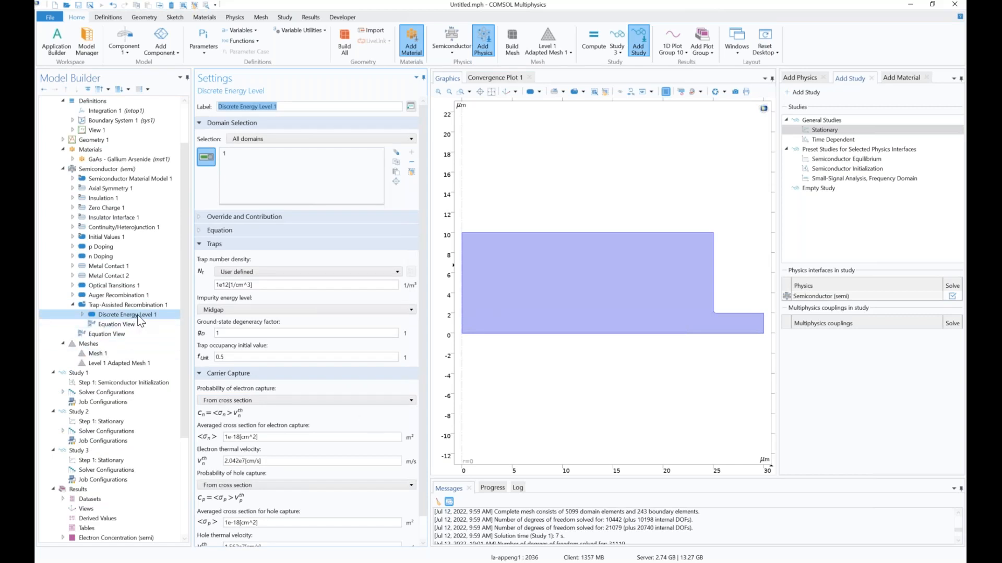
right_click(139, 168)
mouse_move(219, 240)
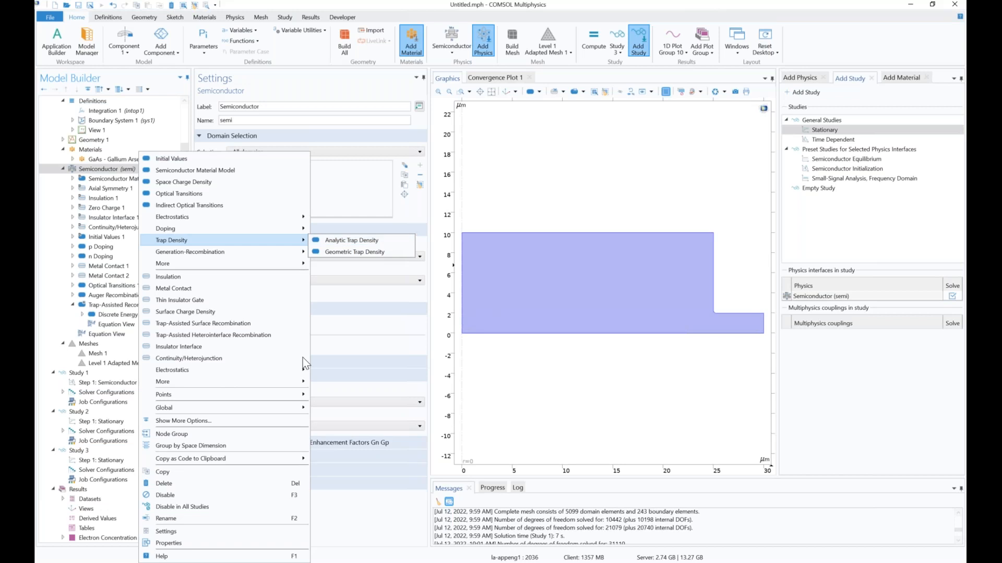
click(364, 542)
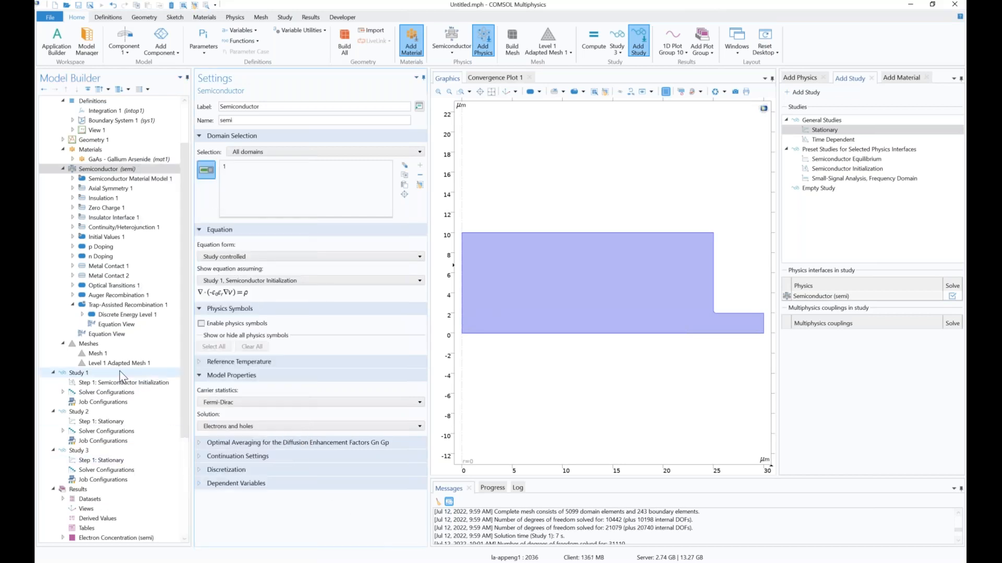
Review the Stationary step settings of Study 2, including its dependent variable values and auxiliary sweep.
click(120, 422)
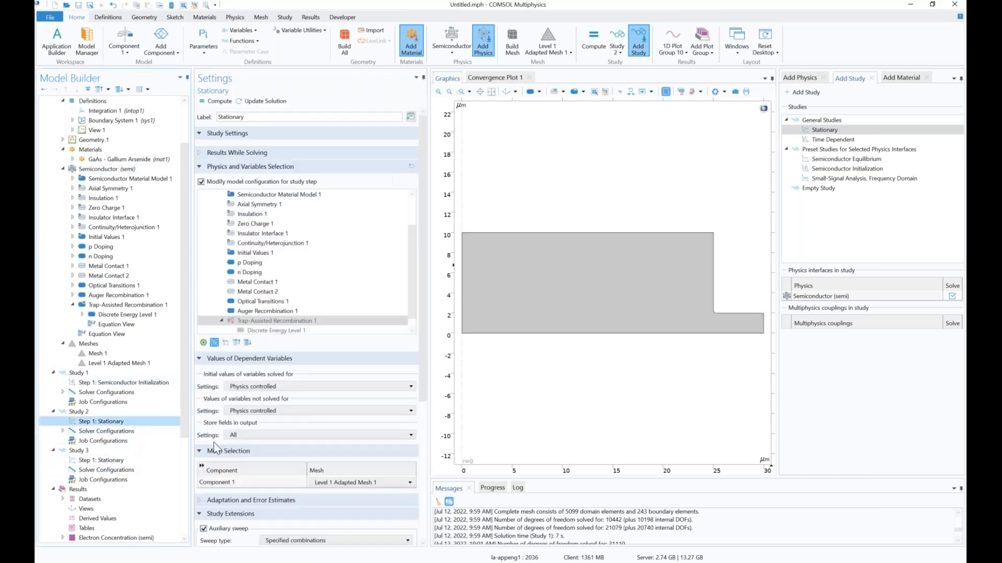
scroll(276, 477, down, 3)
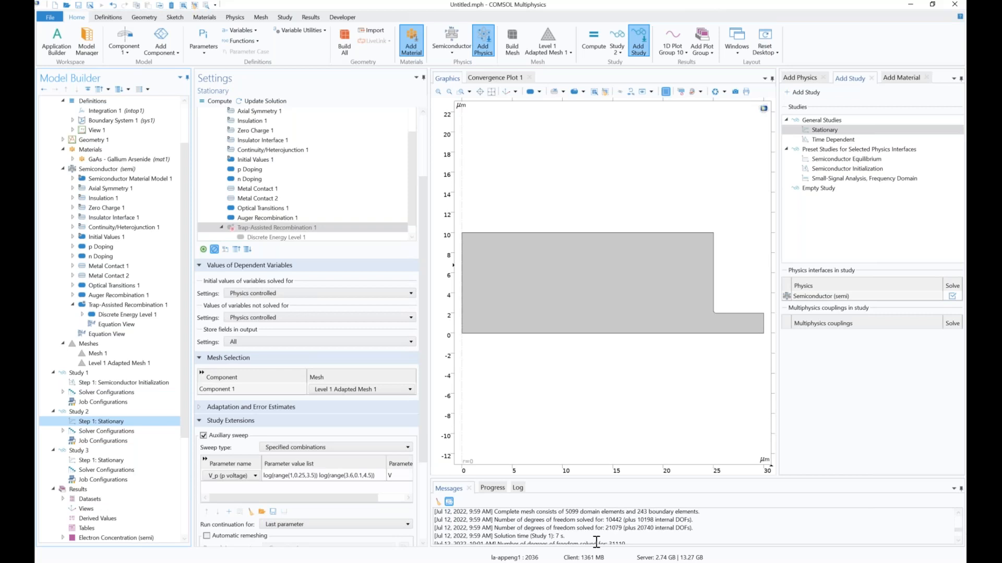
click(576, 562)
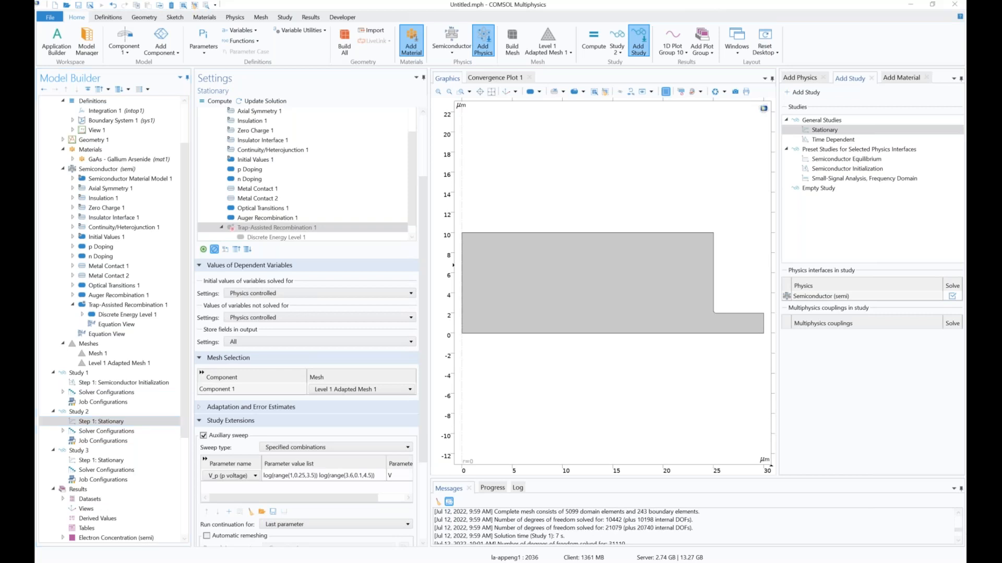